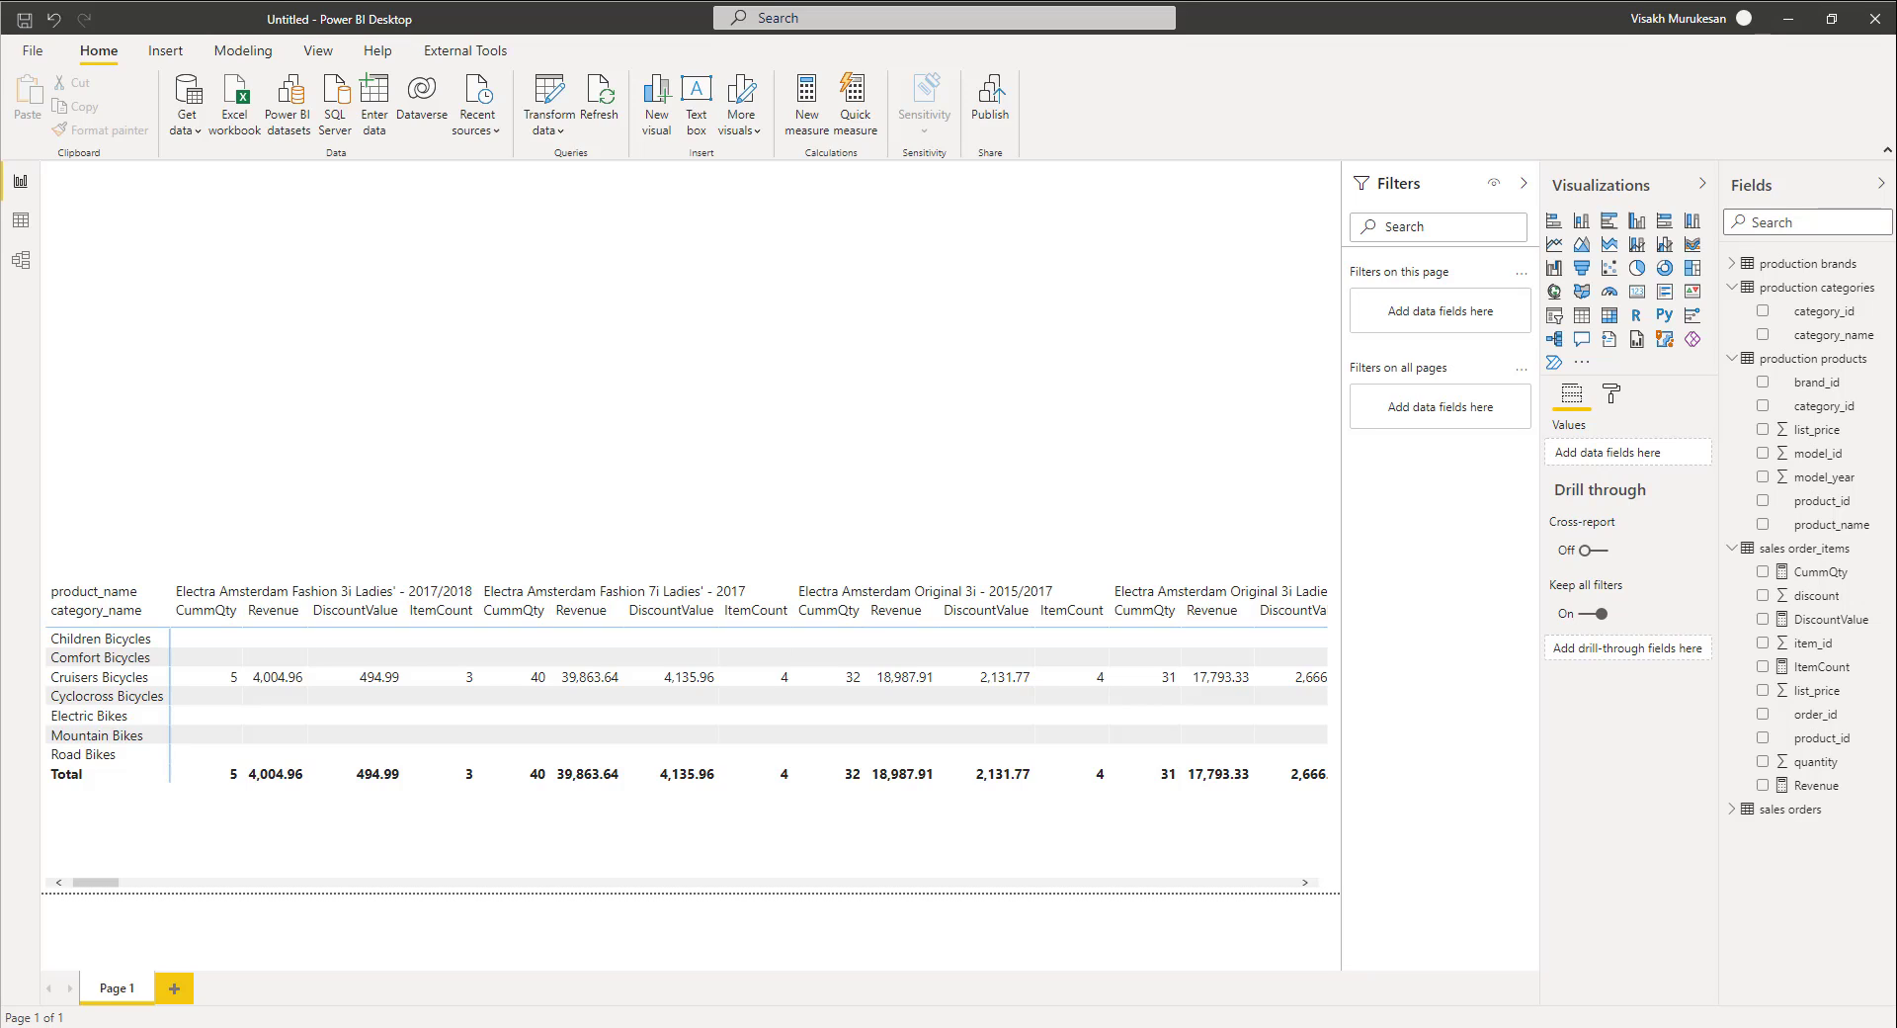
{"action": "left_click", "coordinate": [819, 813]}
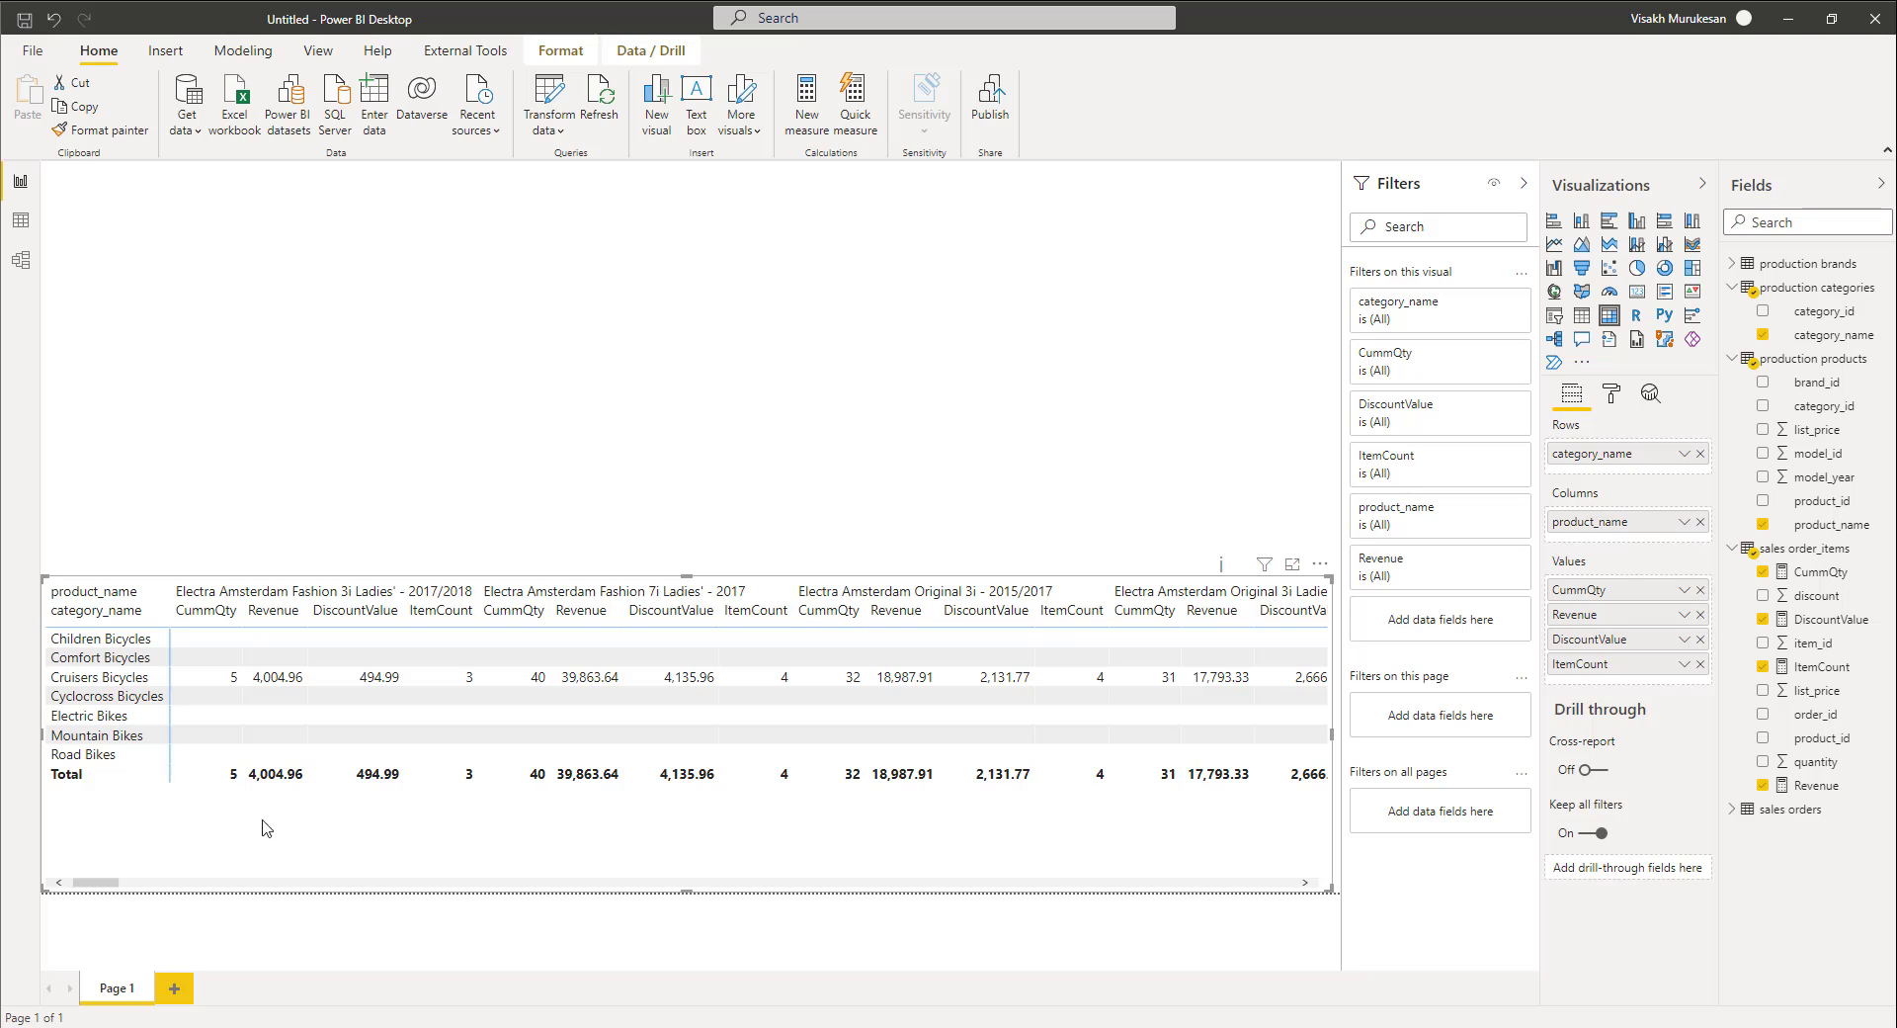
{"action": "left_click_drag", "start_coordinate": [112, 883], "coordinate": [63, 898]}
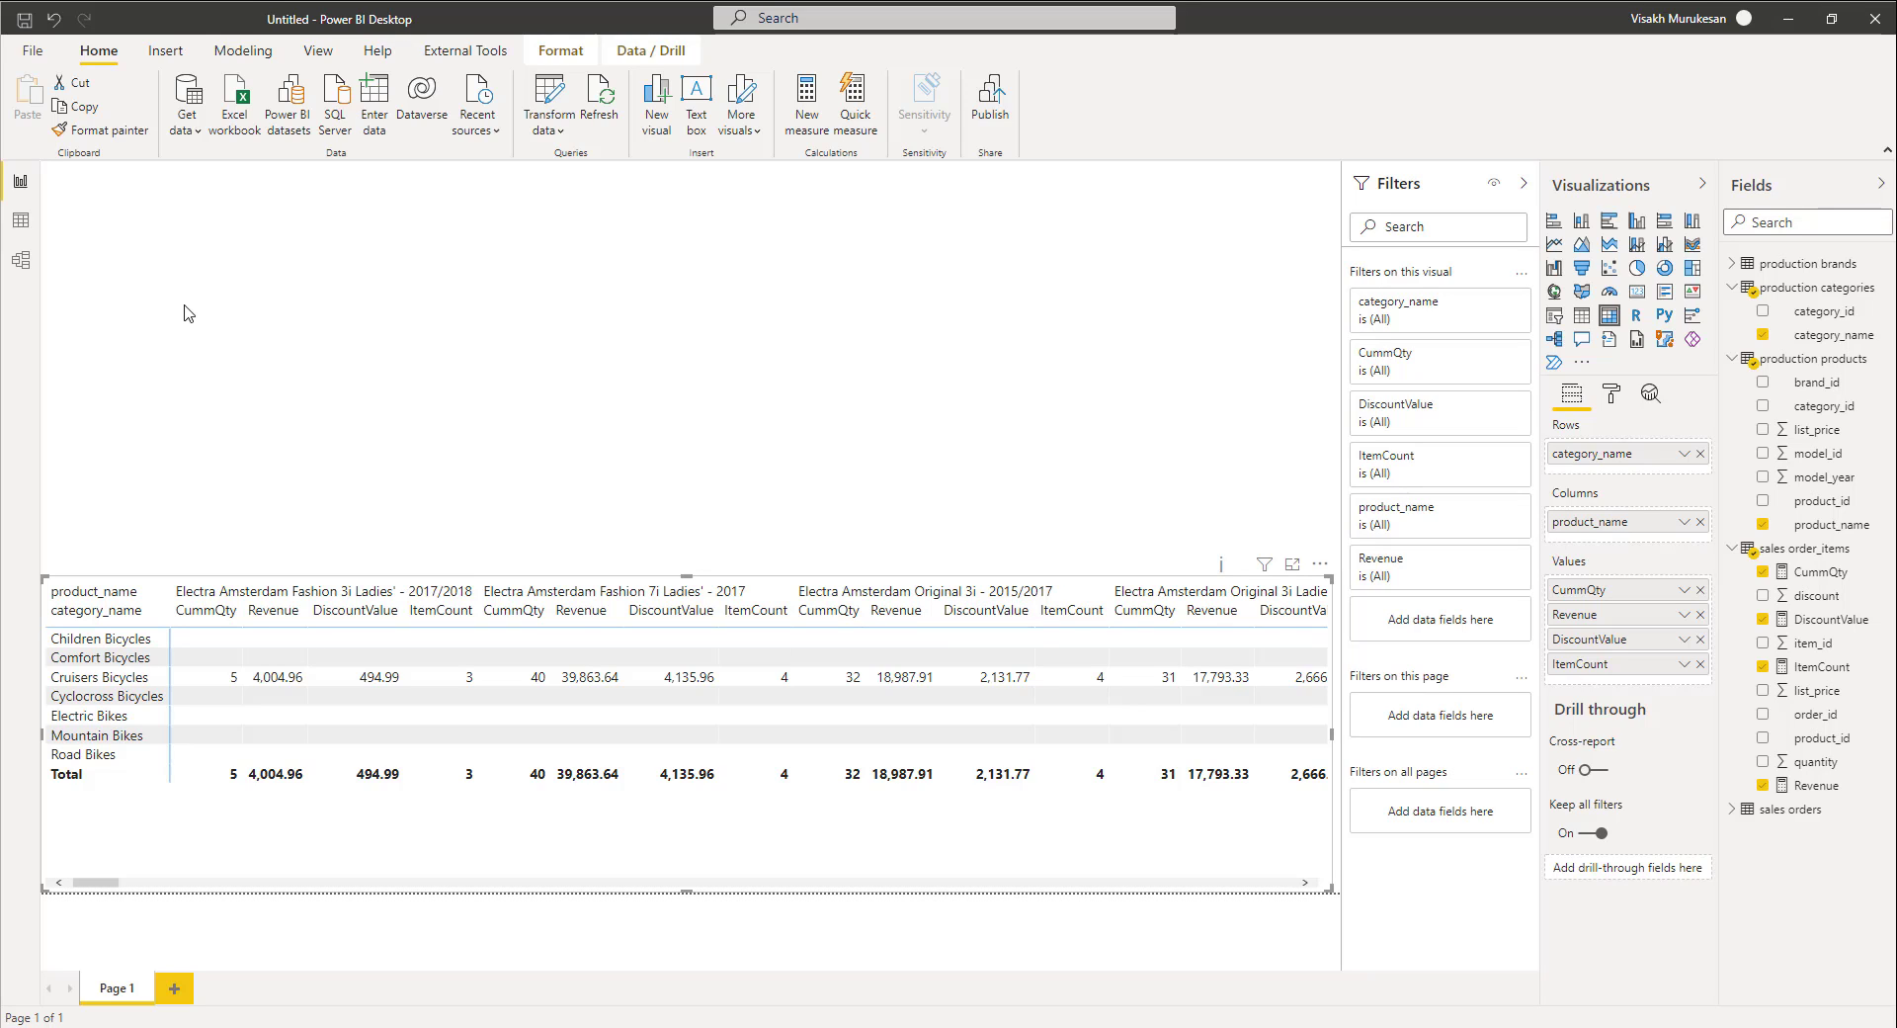
Create a calculated table named CategorySlicer with the VALUES of category_name from the production categories table
{"action": "left_click", "coordinate": [22, 222]}
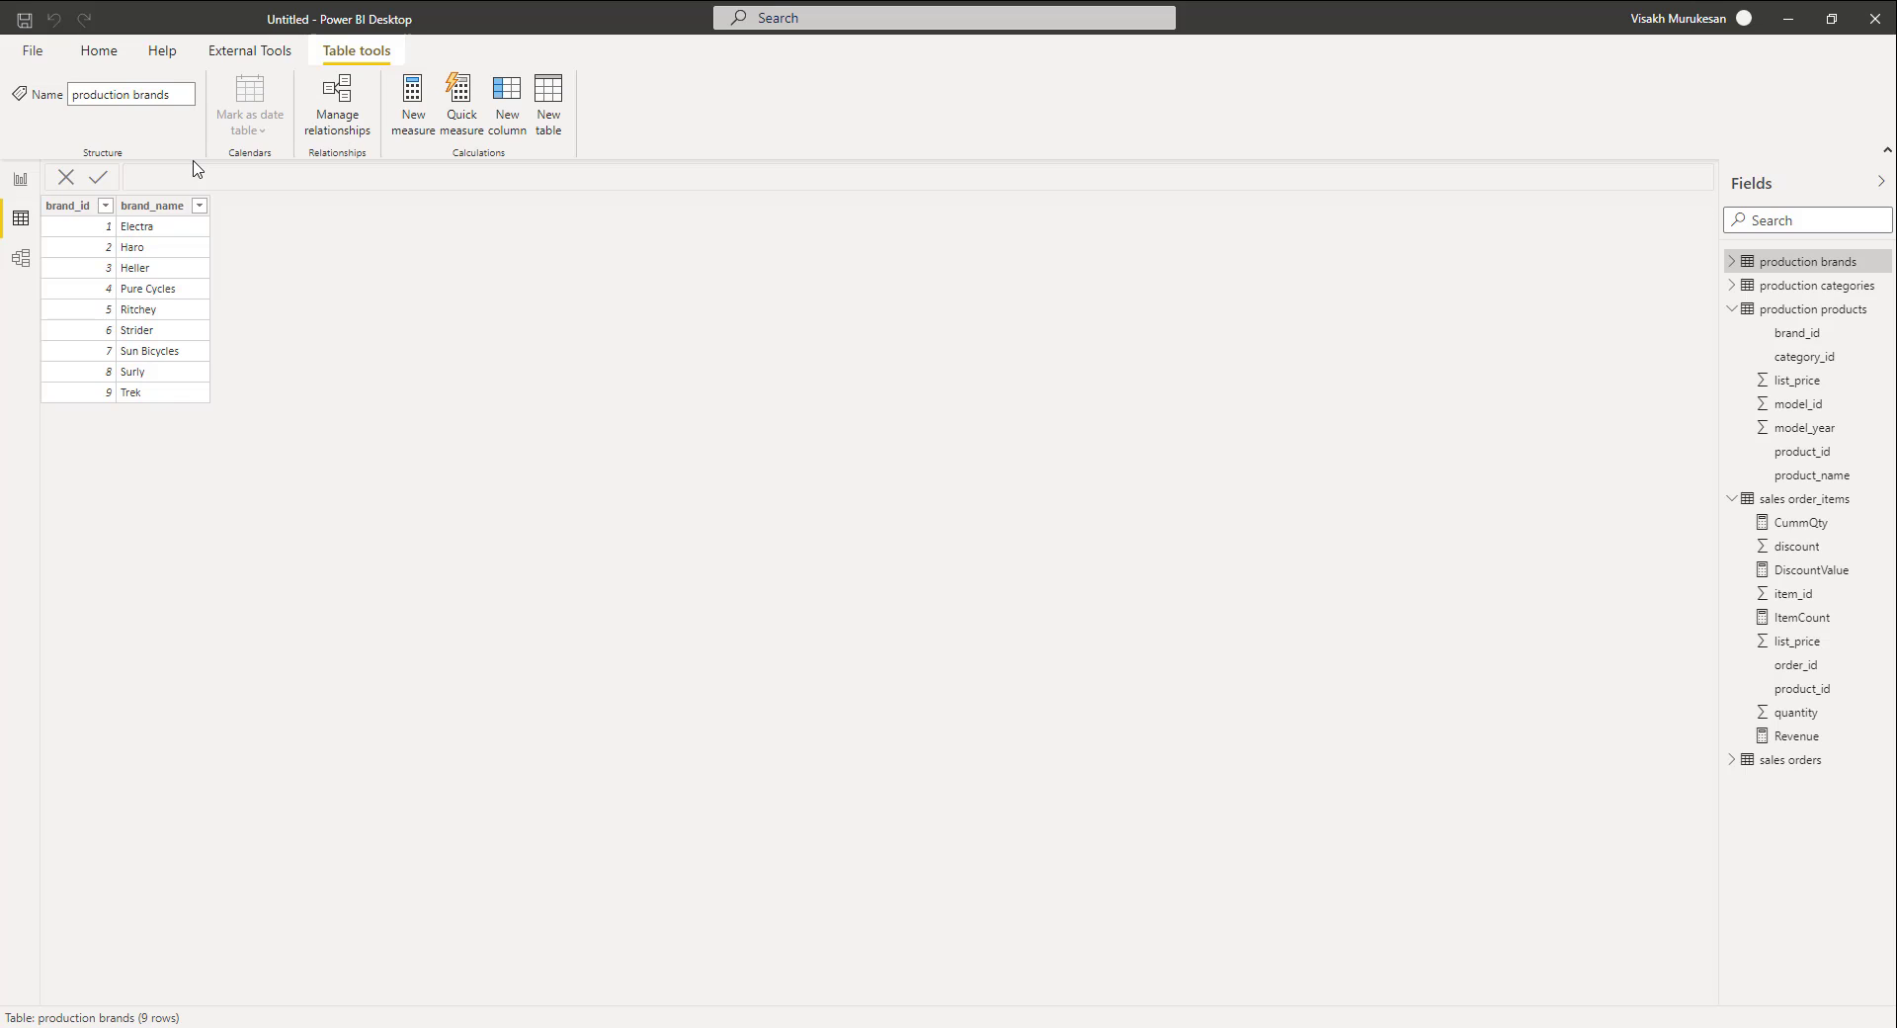
{"action": "left_click", "coordinate": [550, 103]}
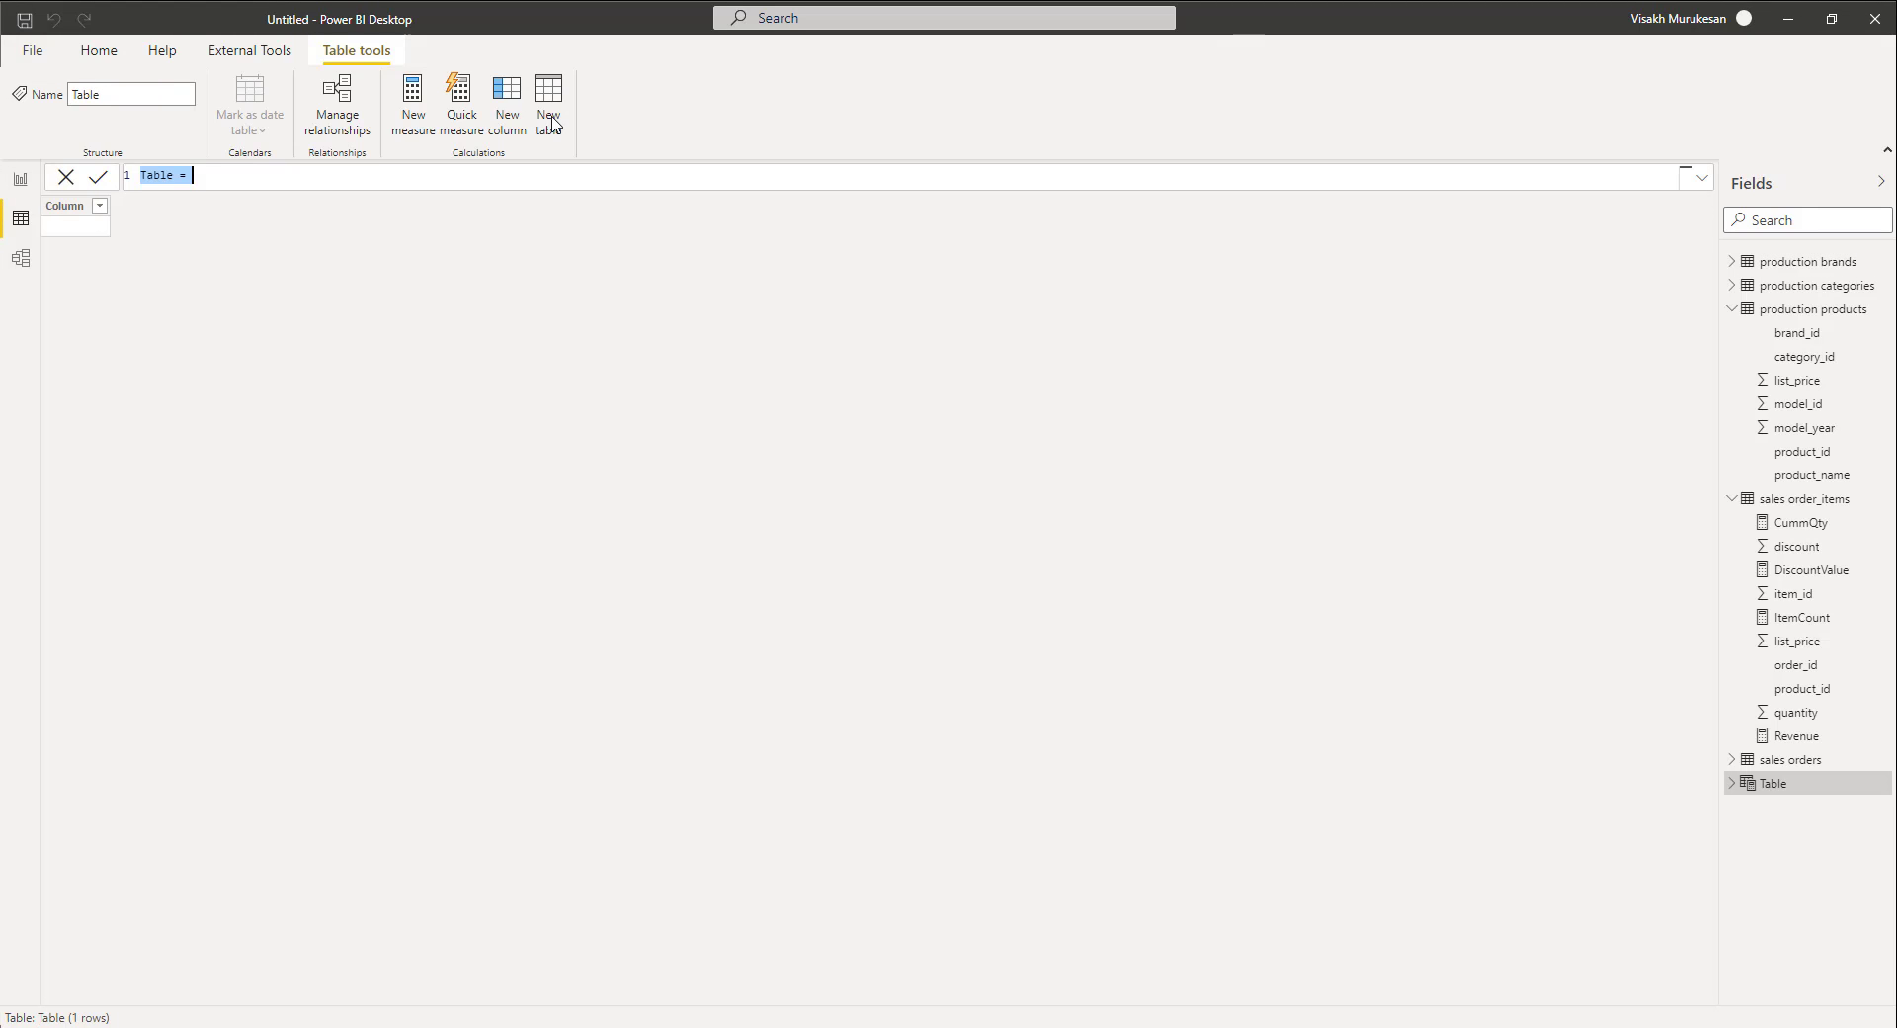
{"action": "type", "text": "CategorySlicer = VALUES("}
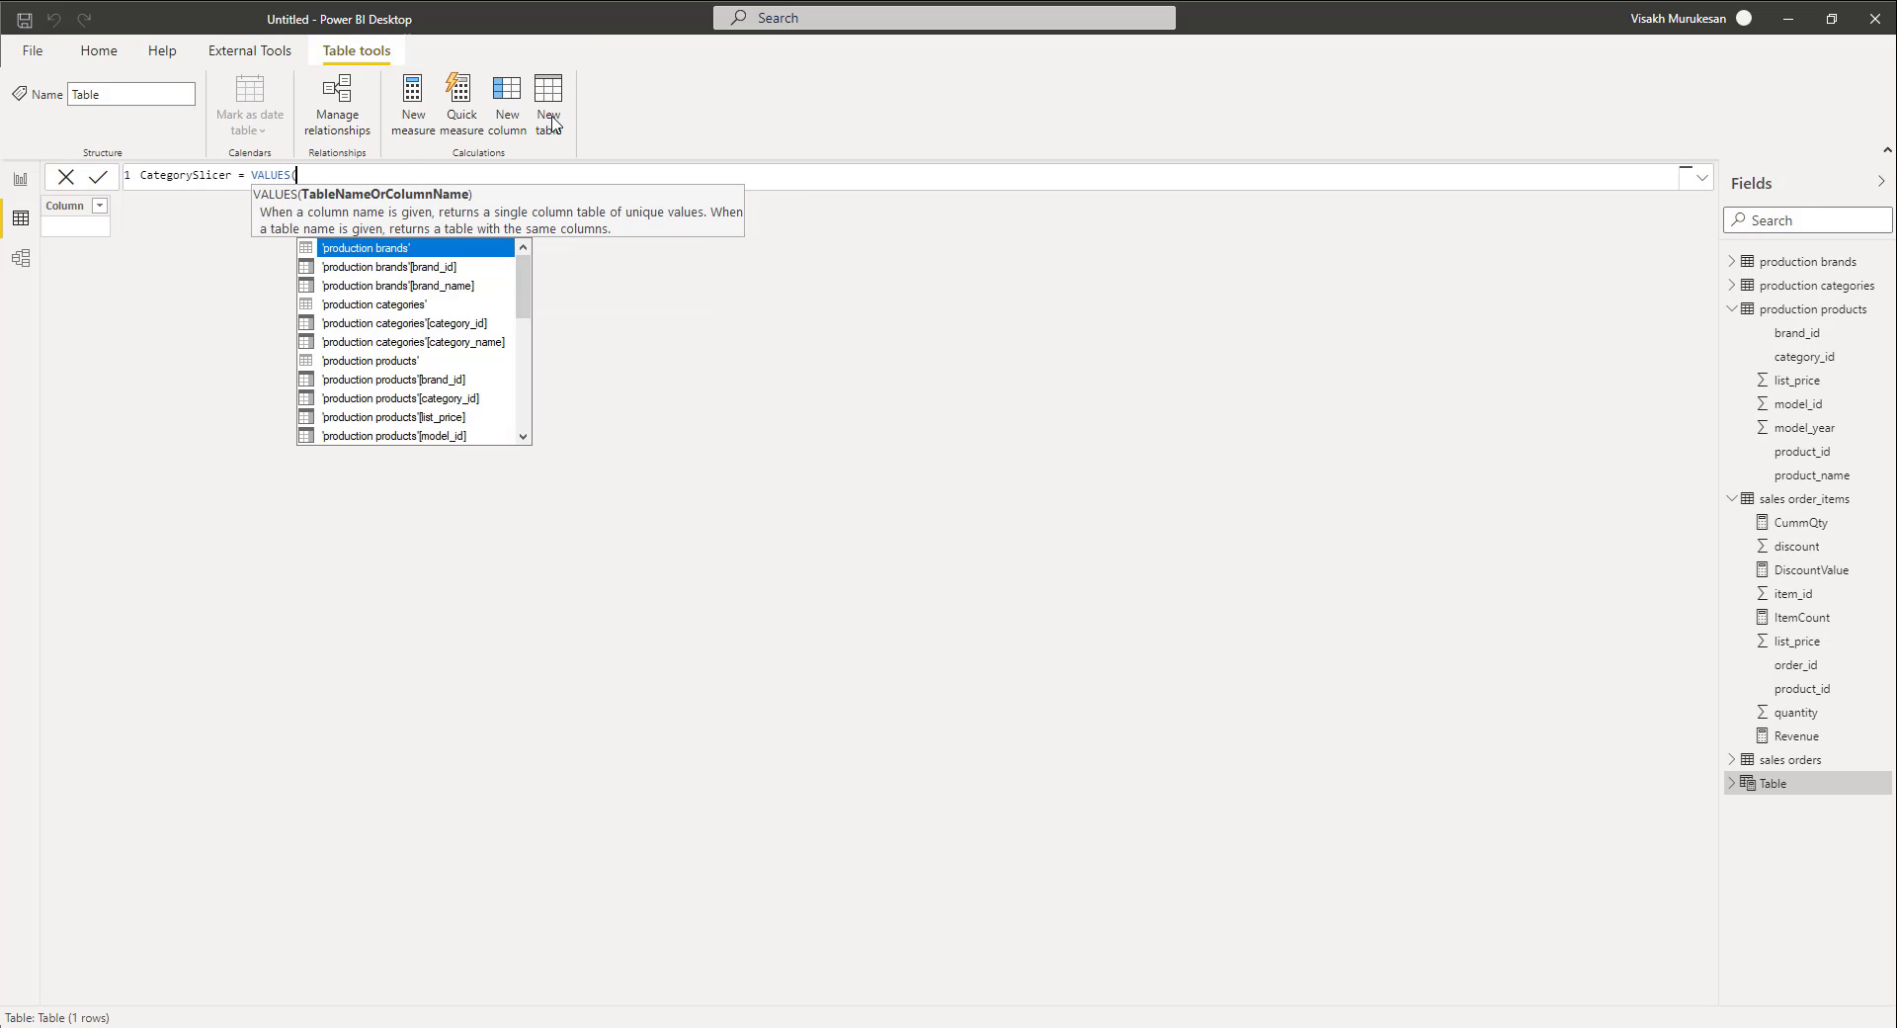
{"action": "key", "text": "Down"}
{"action": "key", "text": "Down"}
{"action": "key", "text": "Down"}
{"action": "key", "text": "Down"}
{"action": "key", "text": "Down"}
{"action": "key", "text": "Tab"}
{"action": "type", "text": ")"}
{"action": "key", "text": "Return"}
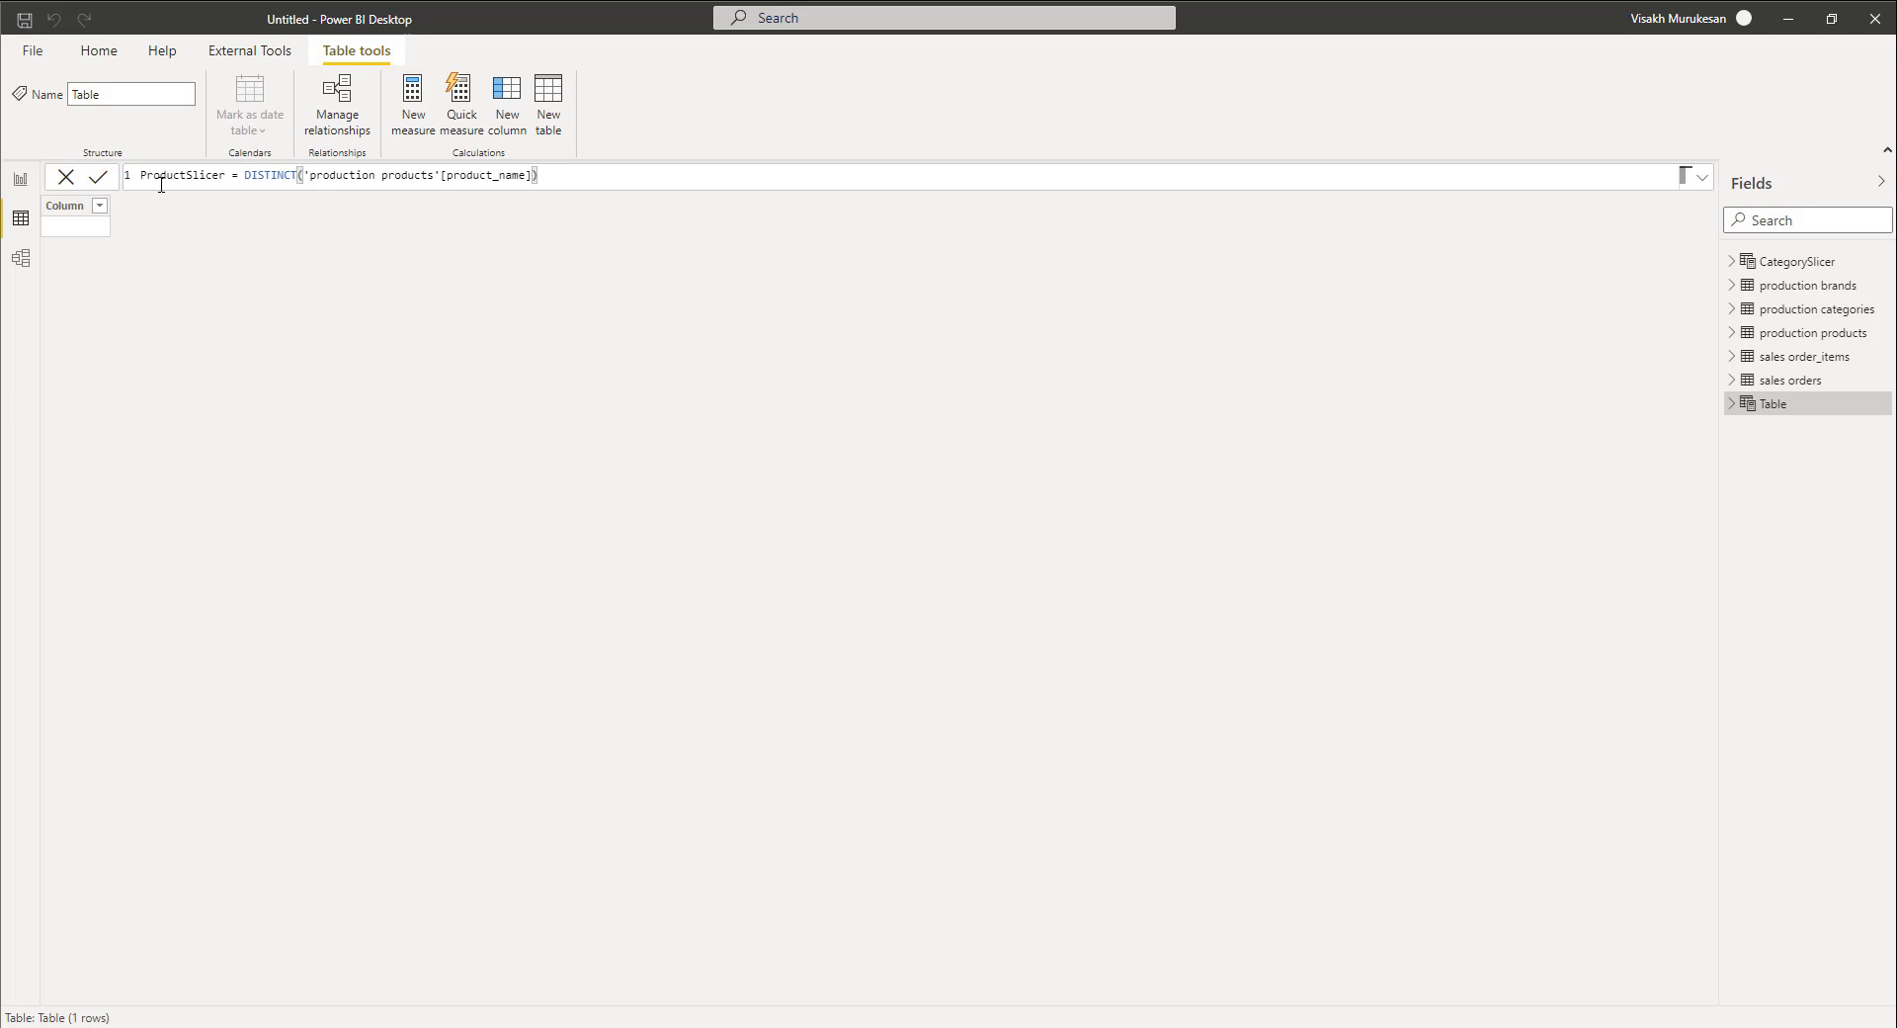
Return to the report page and look through the products listed in the product_name slicer
{"action": "left_click", "coordinate": [20, 179]}
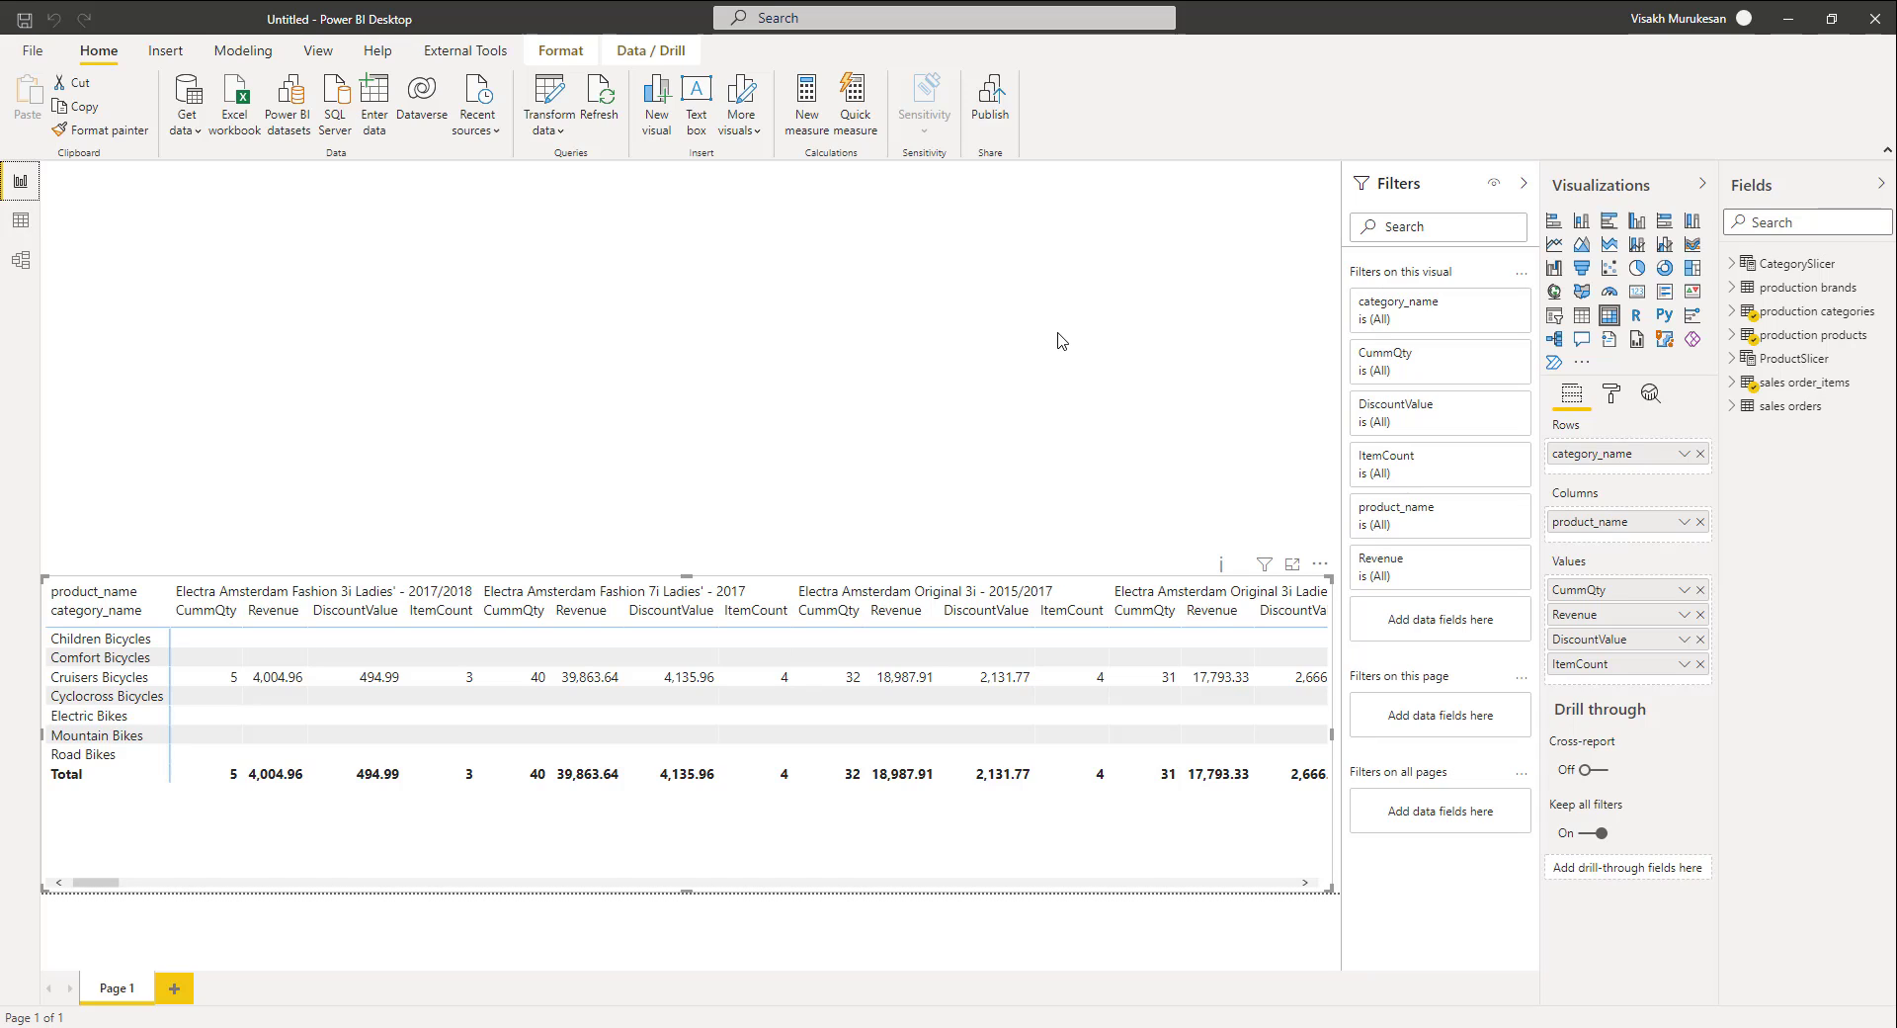
{"action": "left_click", "coordinate": [1278, 381]}
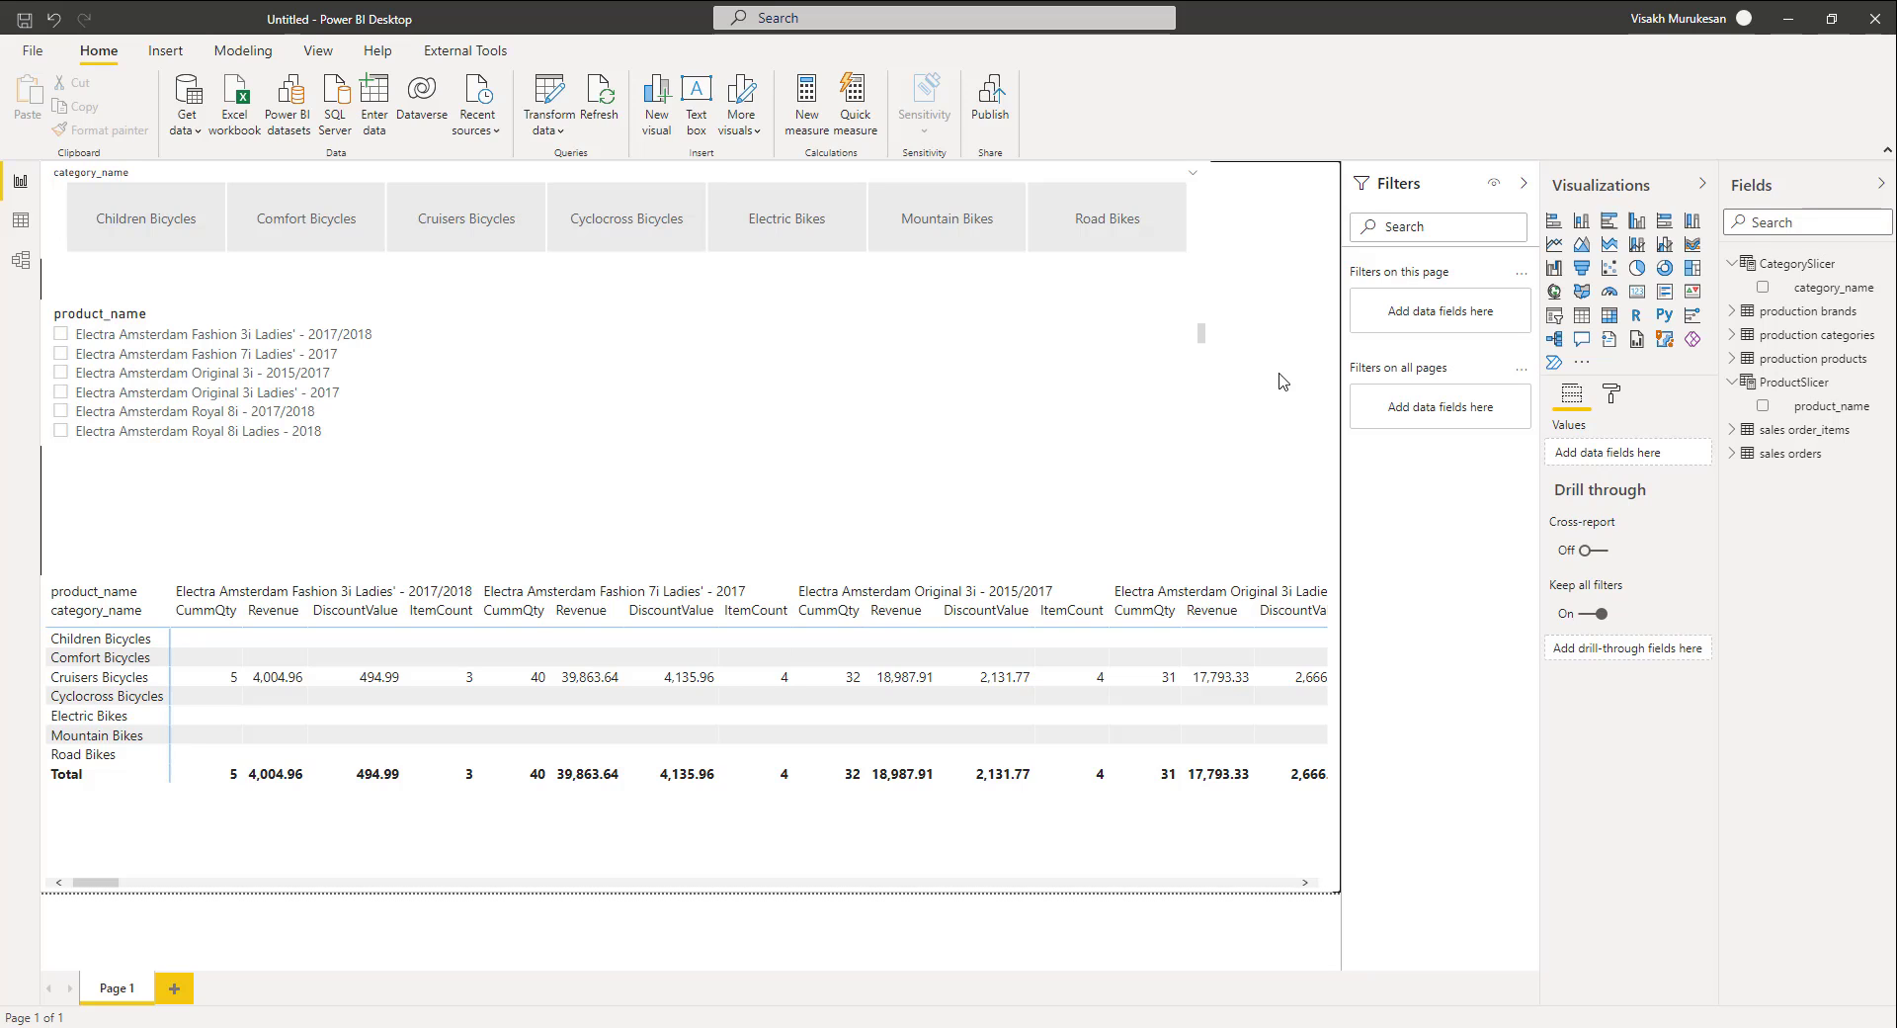
{"action": "left_click_drag", "start_coordinate": [1202, 334], "coordinate": [1203, 373]}
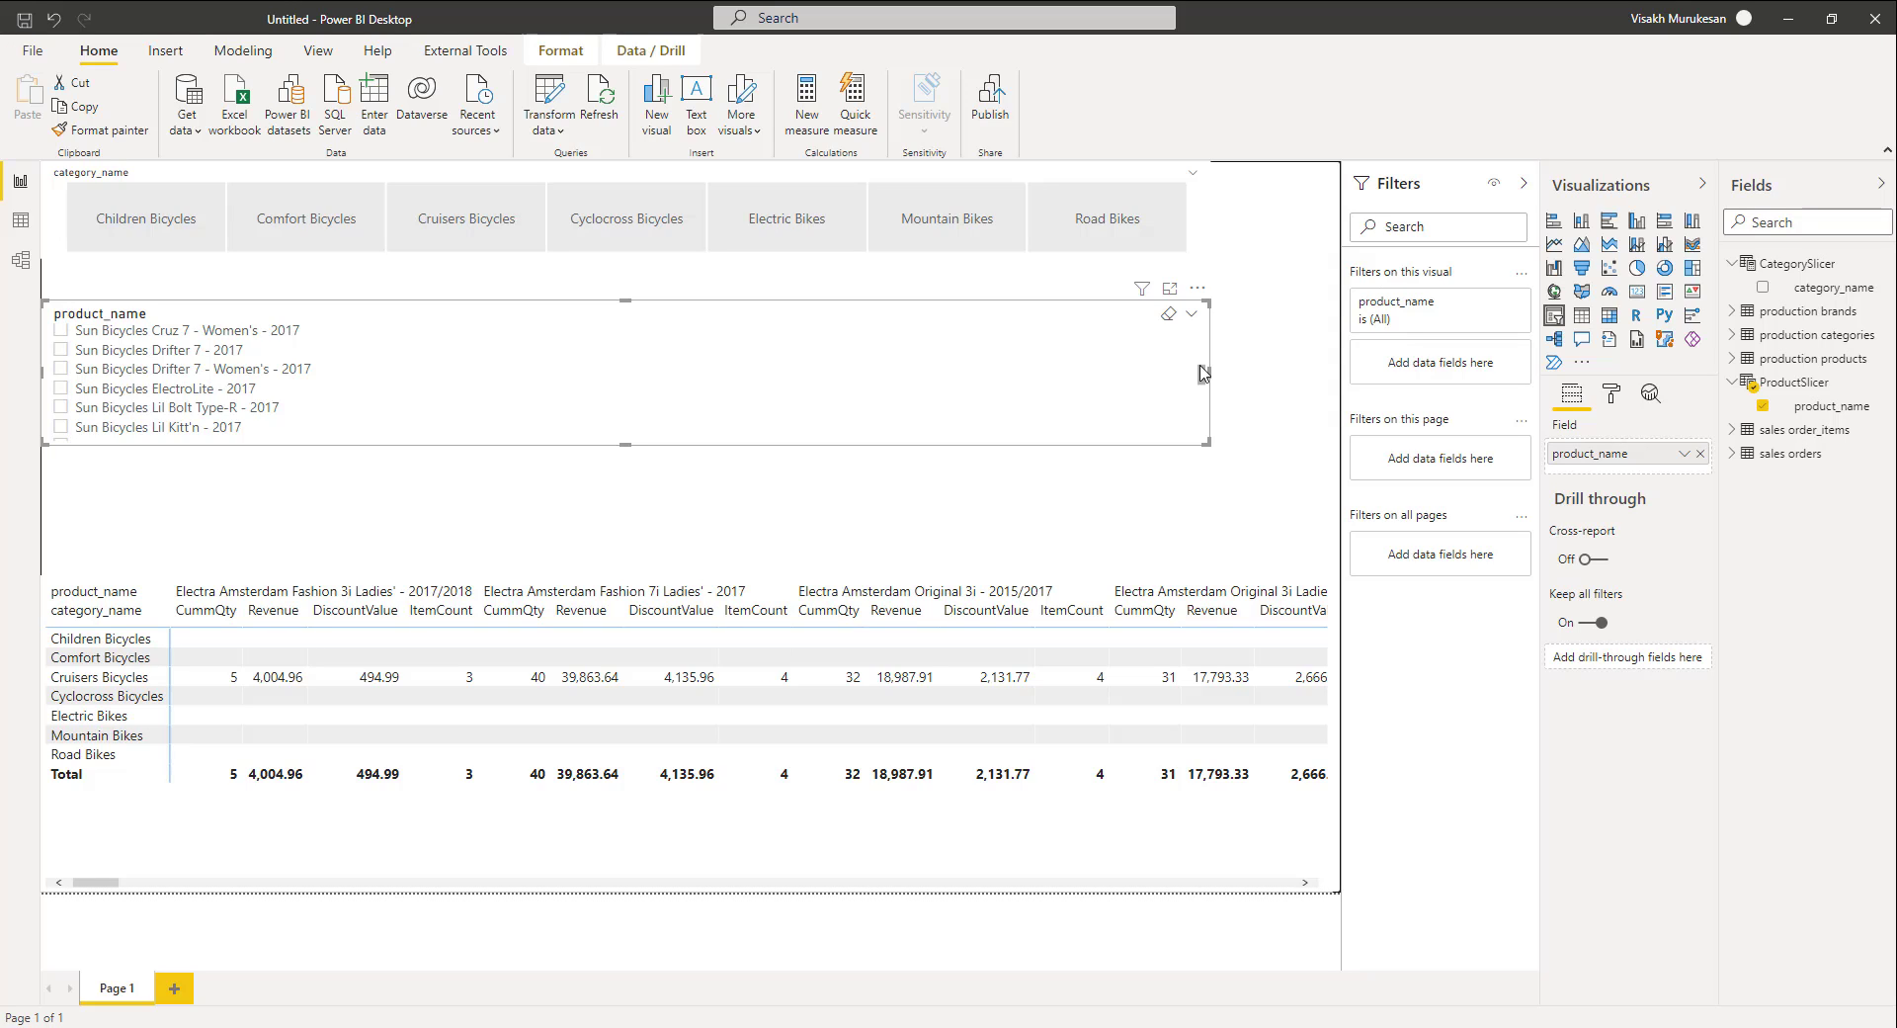
{"action": "left_click", "coordinate": [1274, 356]}
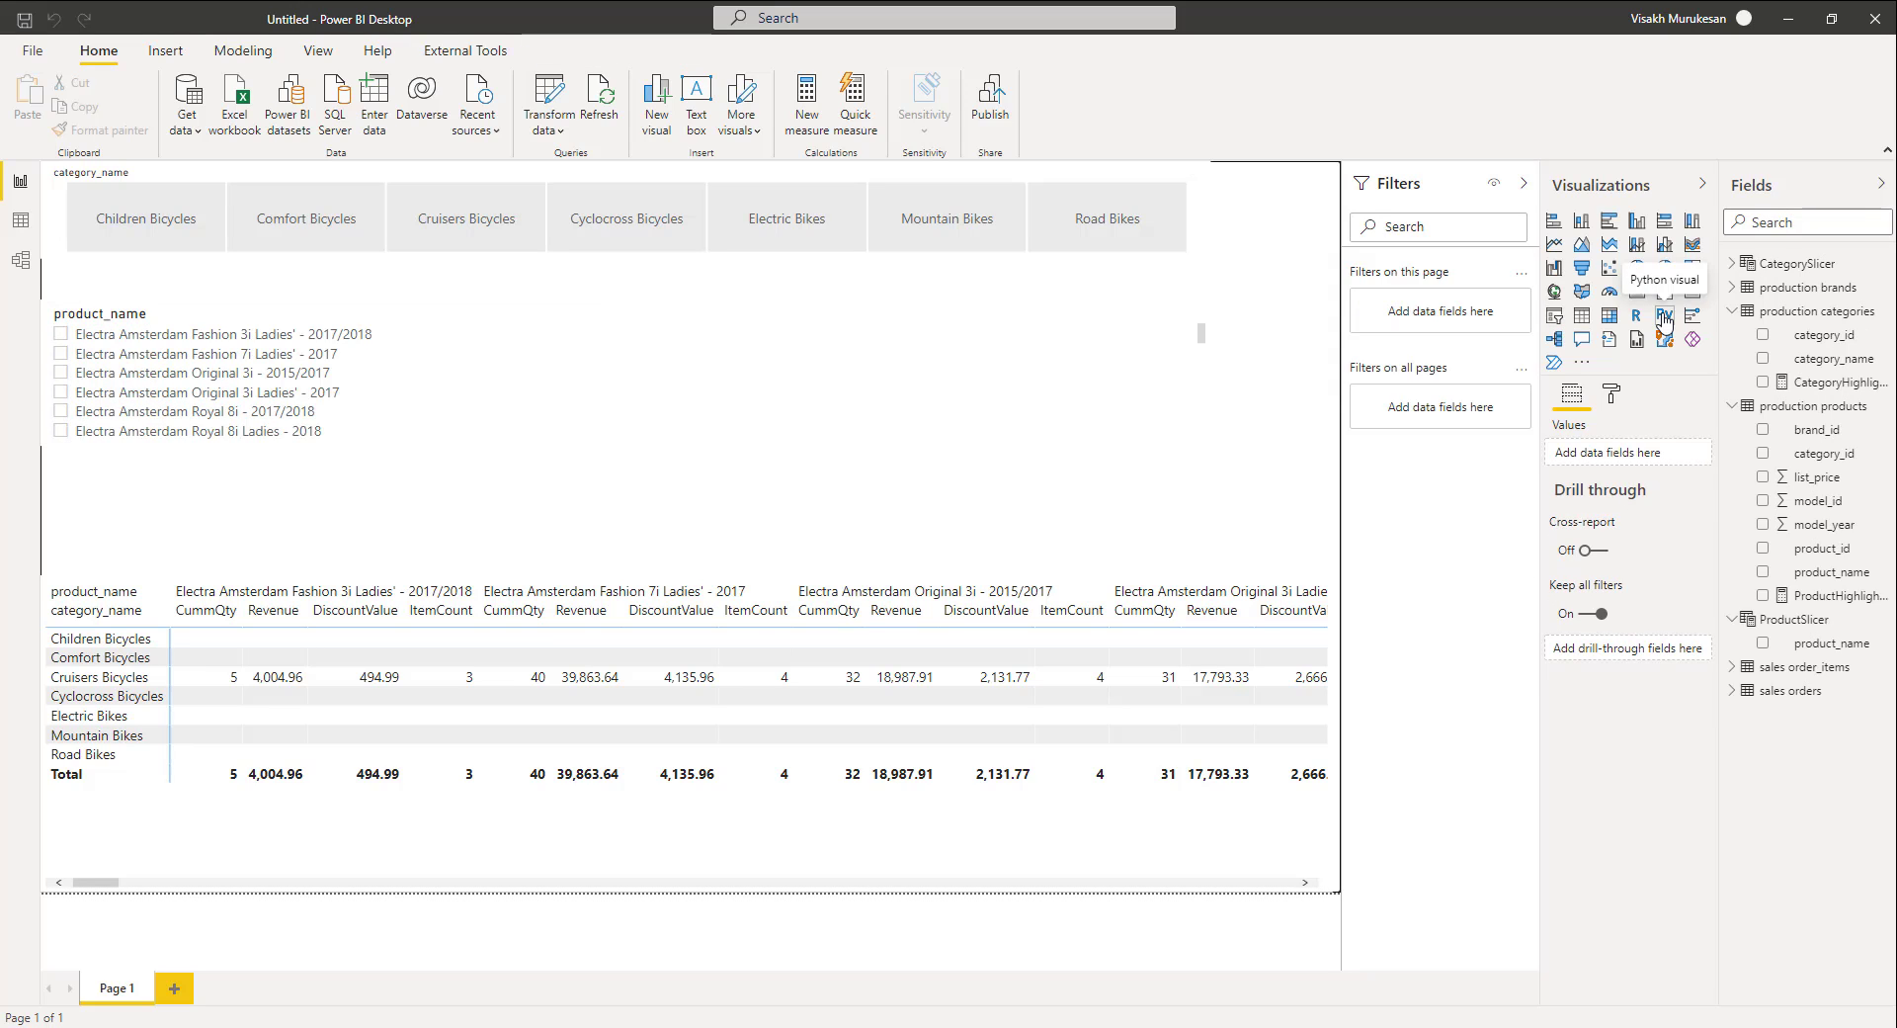
Examine the CategoryHighlighter measure's formula, including its ISFILTERED check, the CONCATENATEX list, the CONTAINSSTRING comparison and the 1 or 0 results
{"action": "left_click", "coordinate": [1827, 389]}
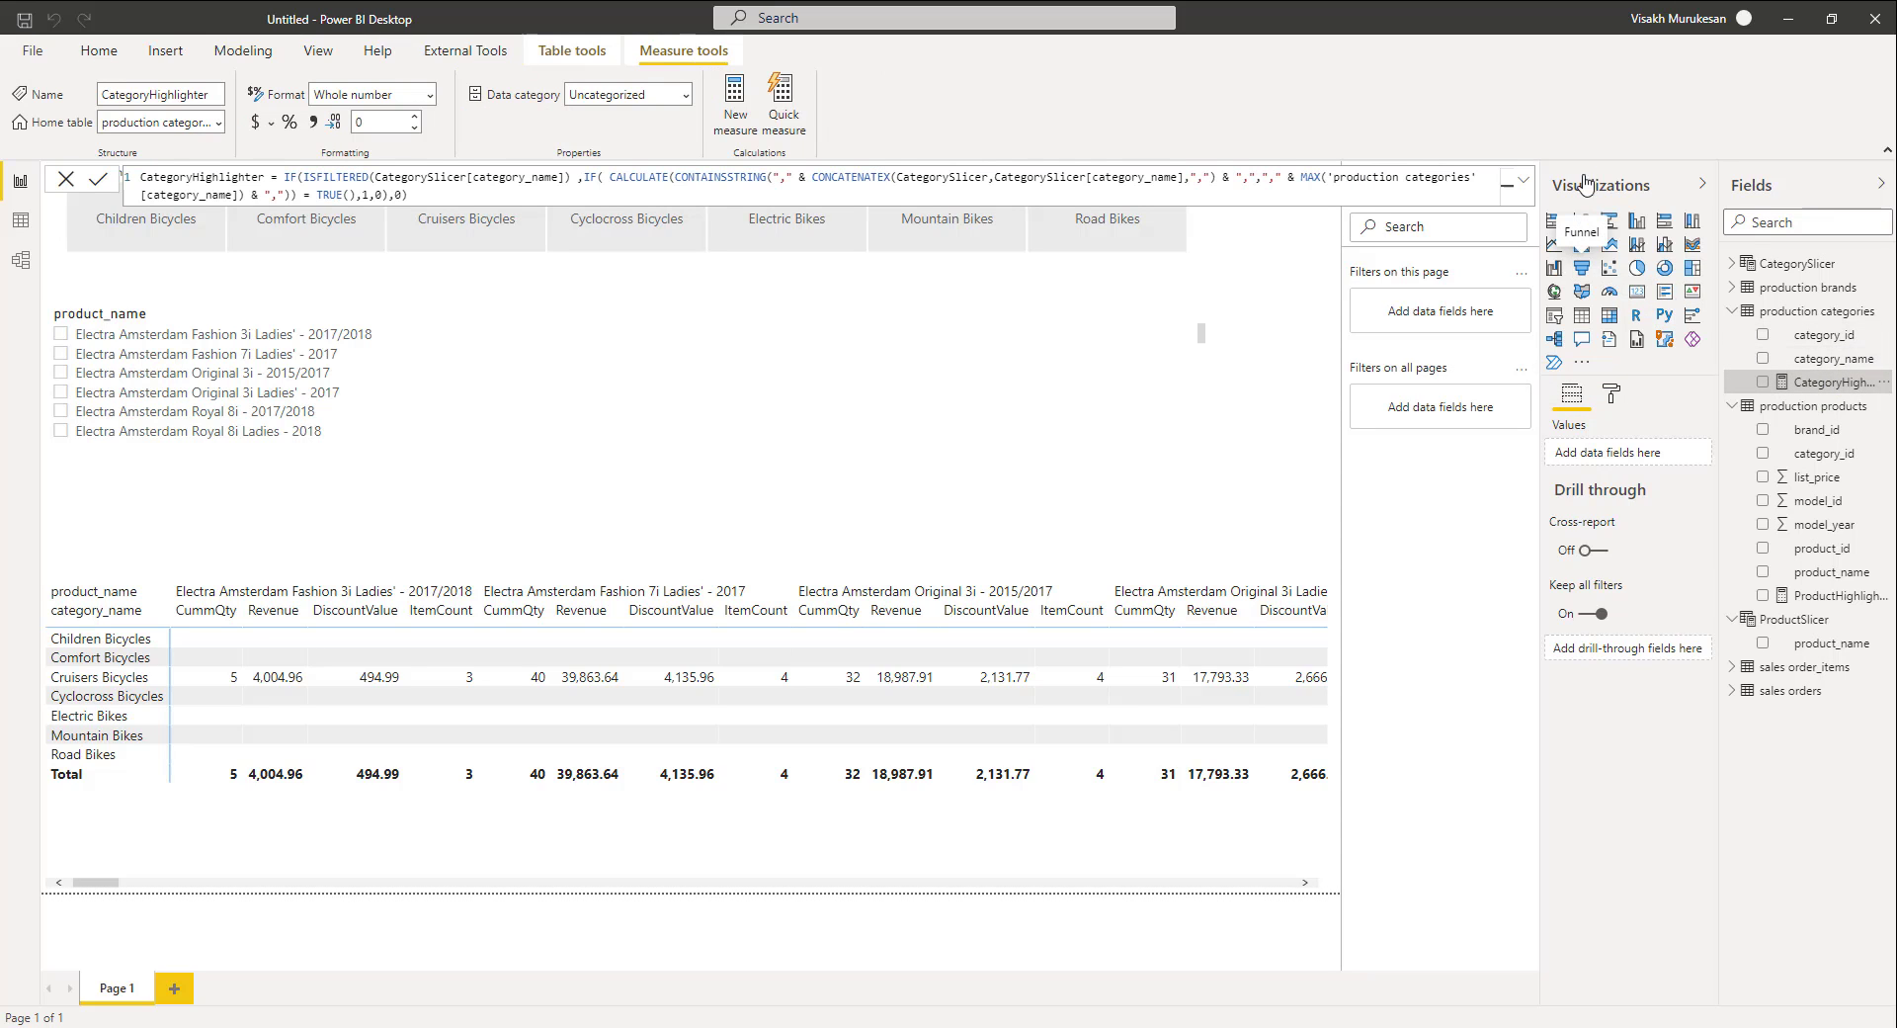
{"action": "left_click", "coordinate": [1522, 180]}
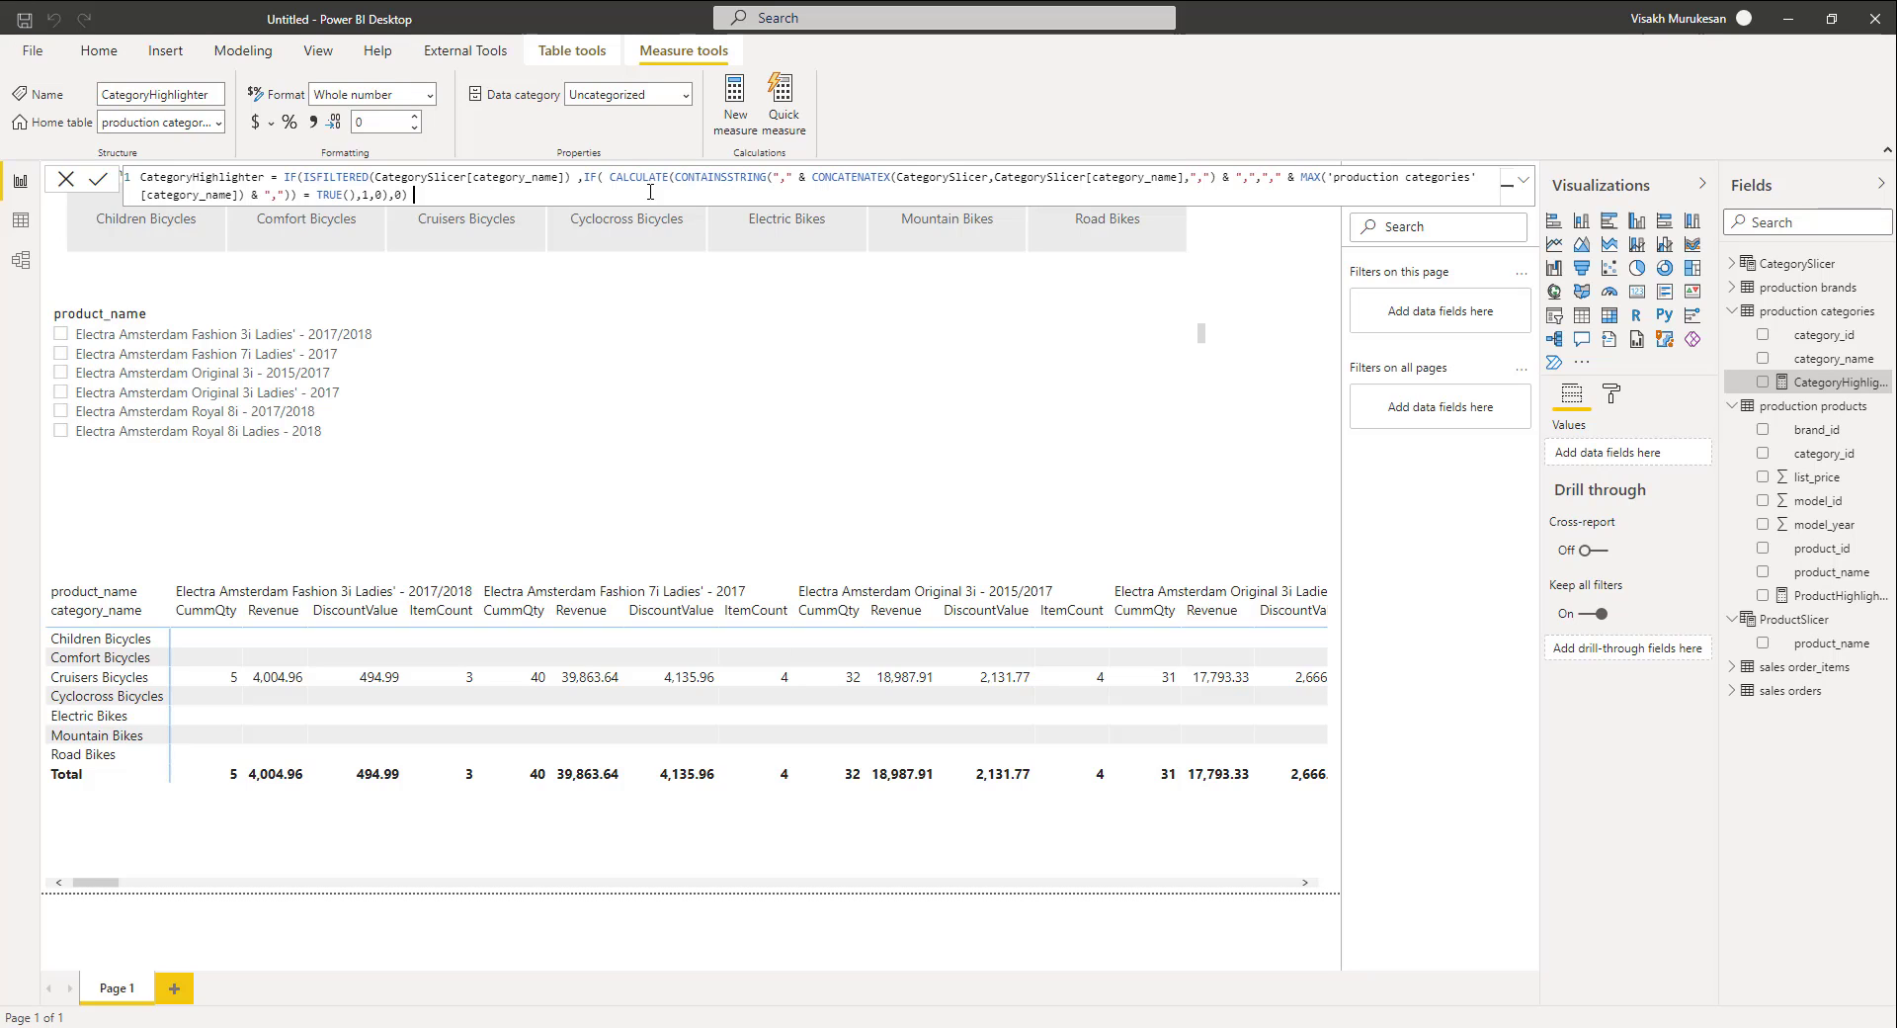
{"action": "left_click_drag", "start_coordinate": [814, 176], "coordinate": [1218, 176]}
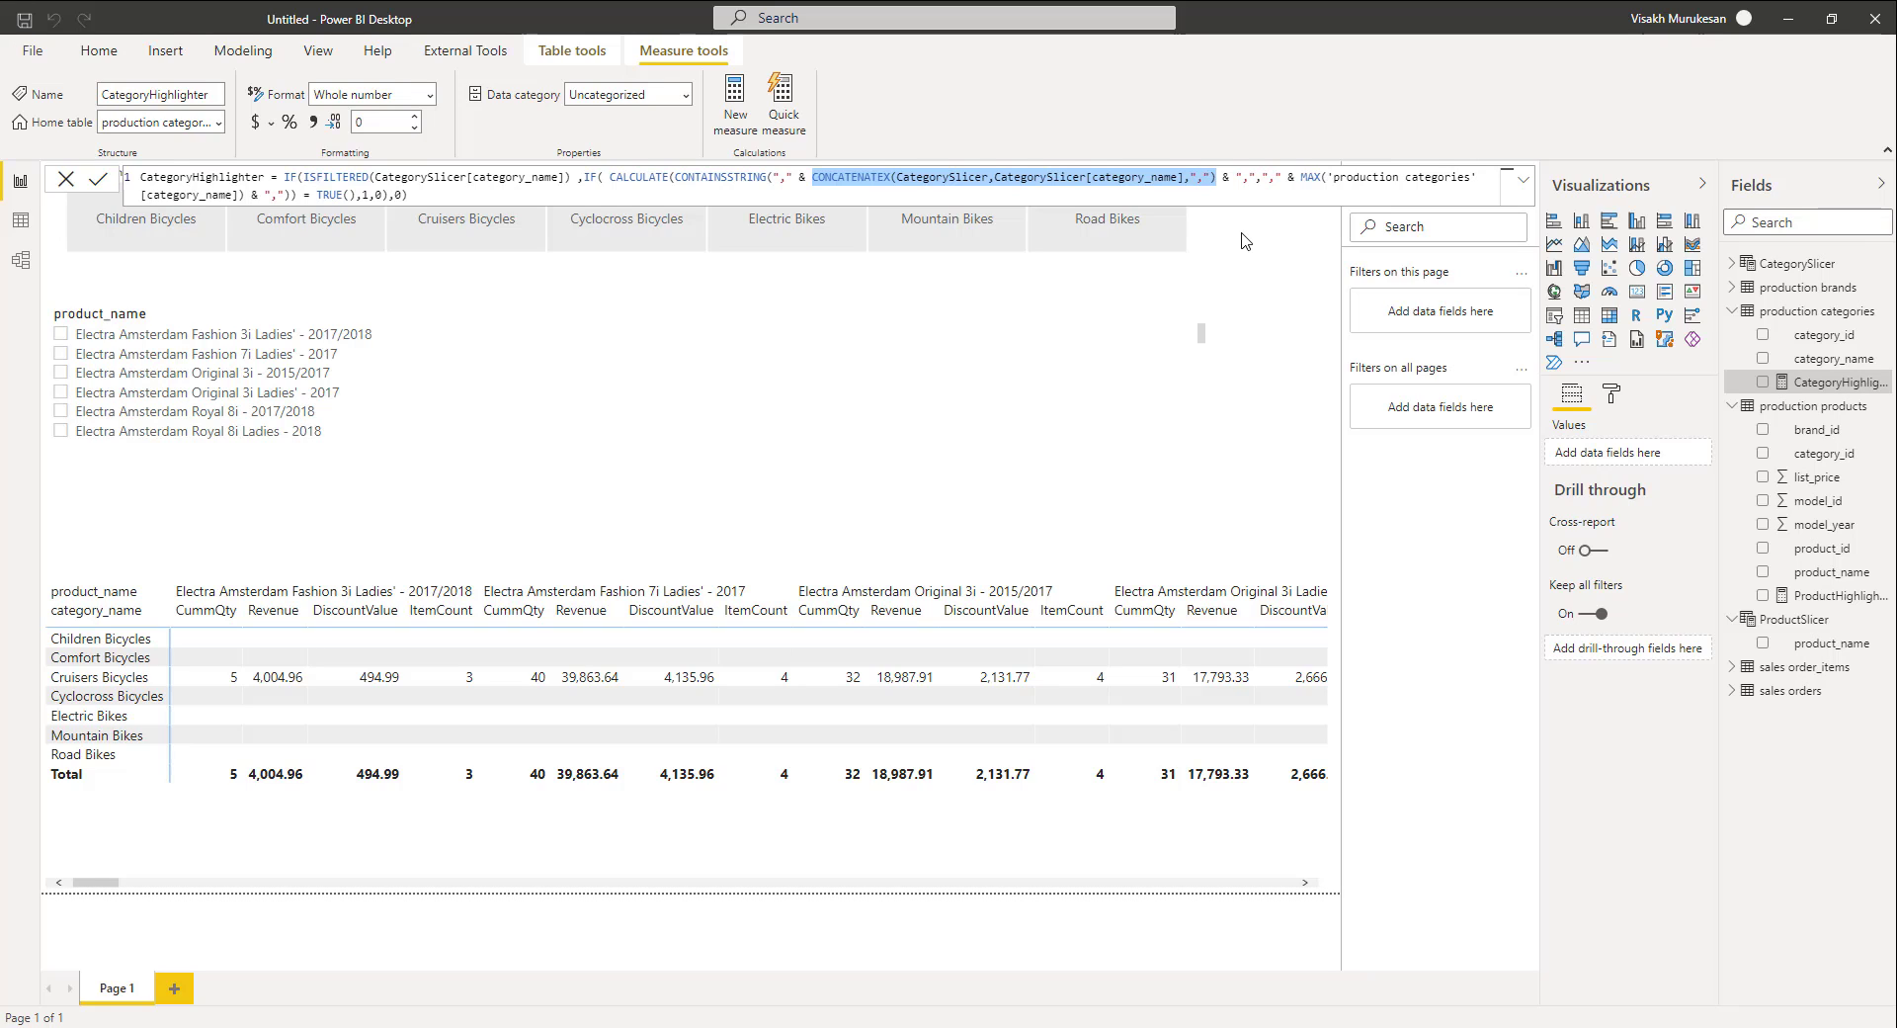
{"action": "left_click", "coordinate": [946, 67]}
{"action": "left_click", "coordinate": [776, 184]}
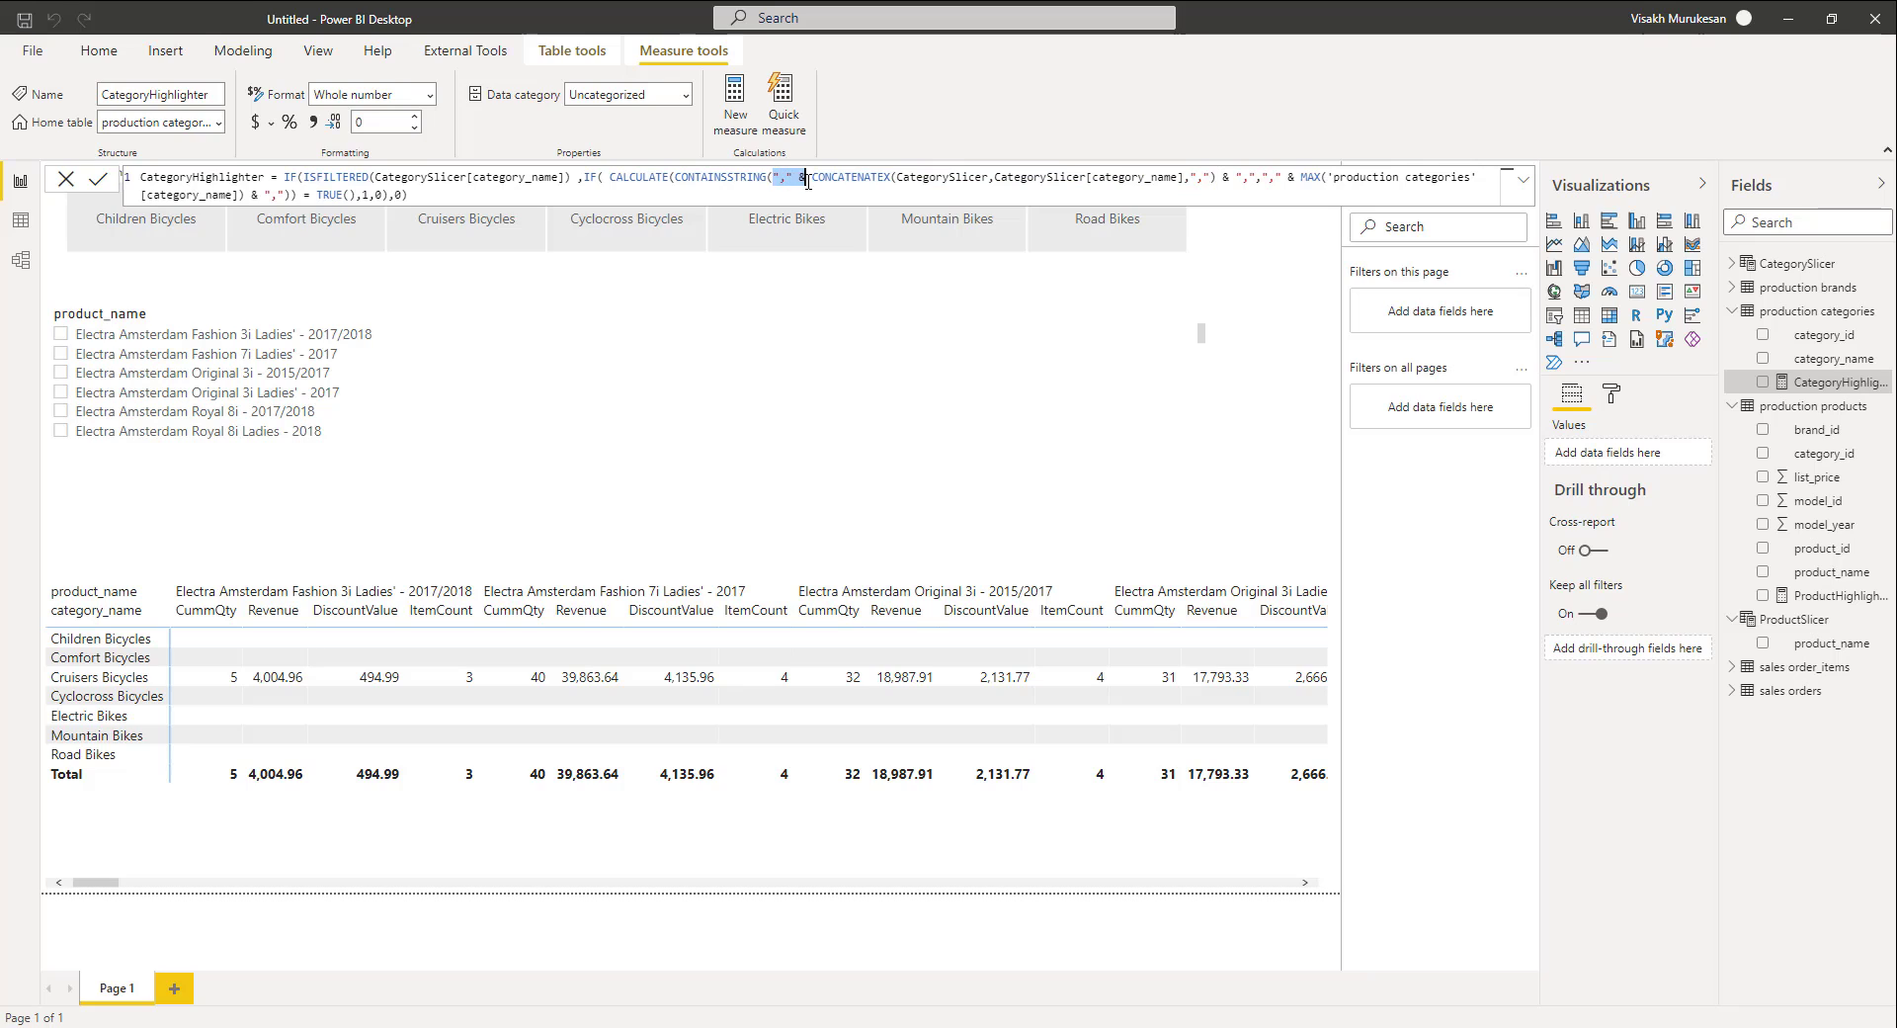
{"action": "left_click", "coordinate": [1197, 178]}
{"action": "left_click_drag", "start_coordinate": [1294, 177], "coordinate": [1382, 178]}
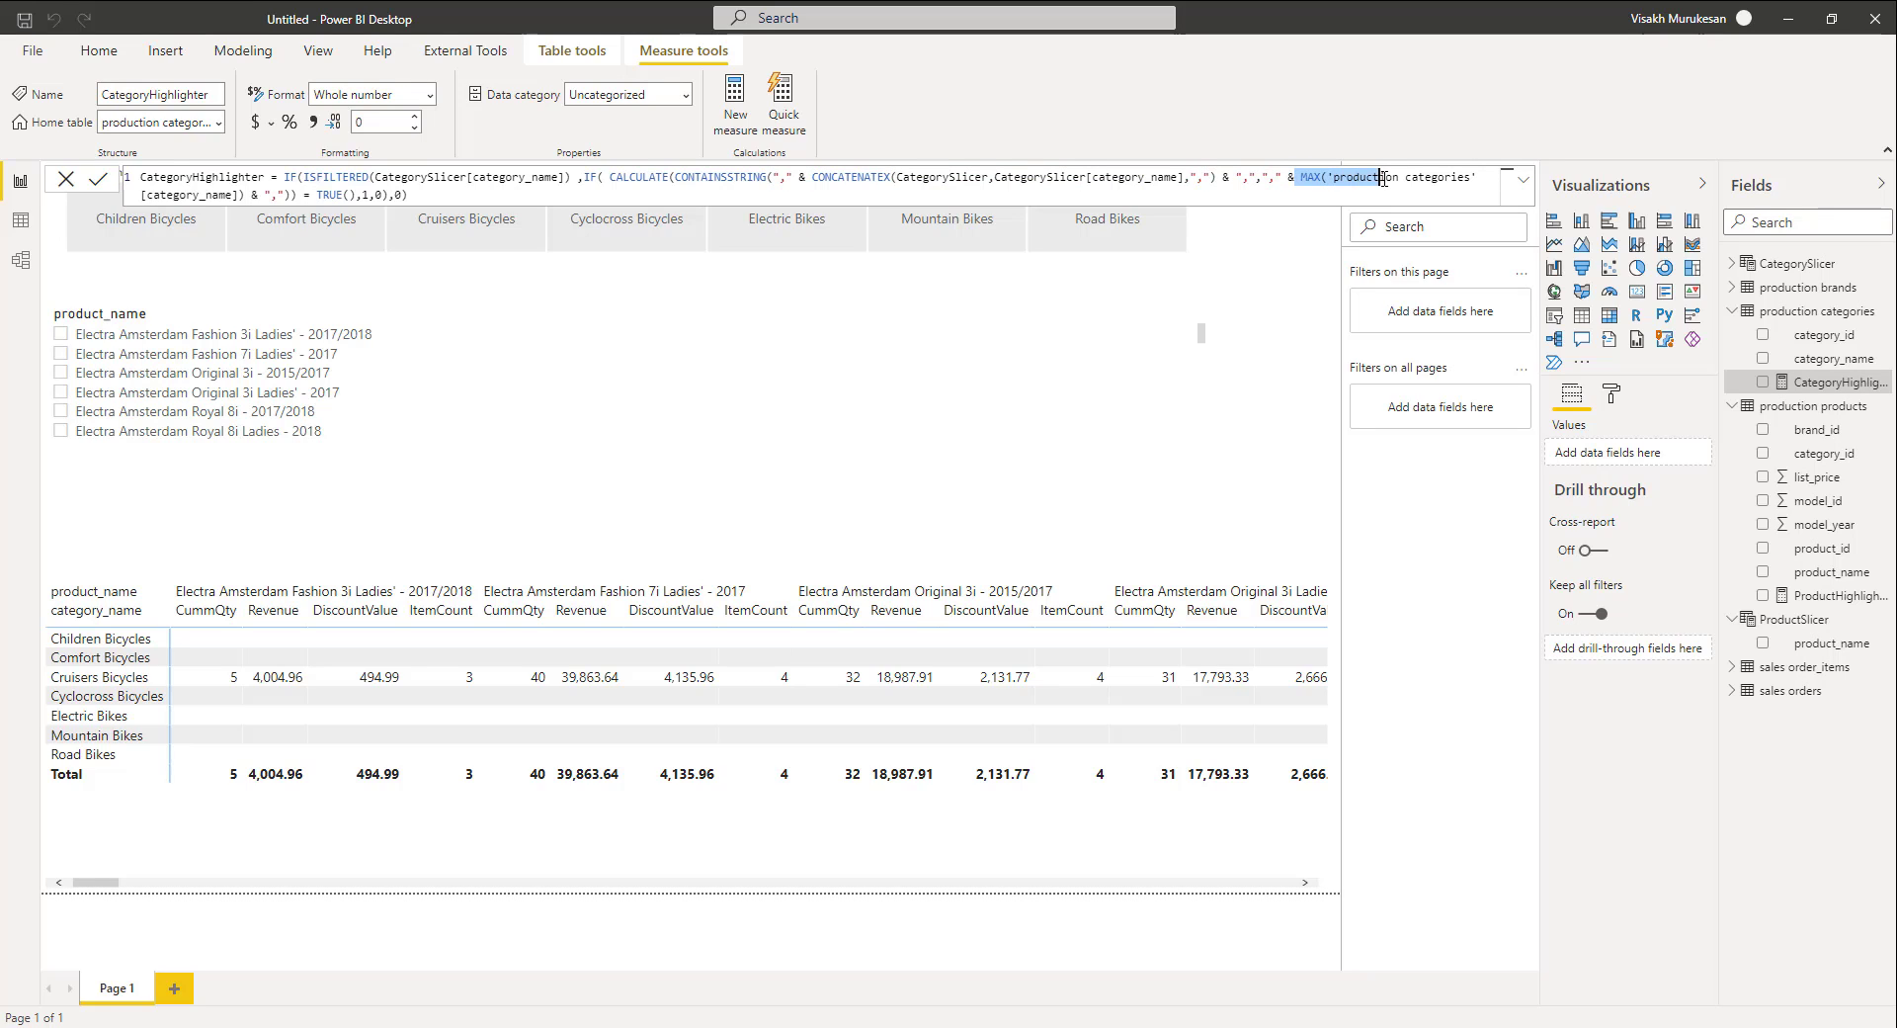
{"action": "double_click", "coordinate": [224, 194]}
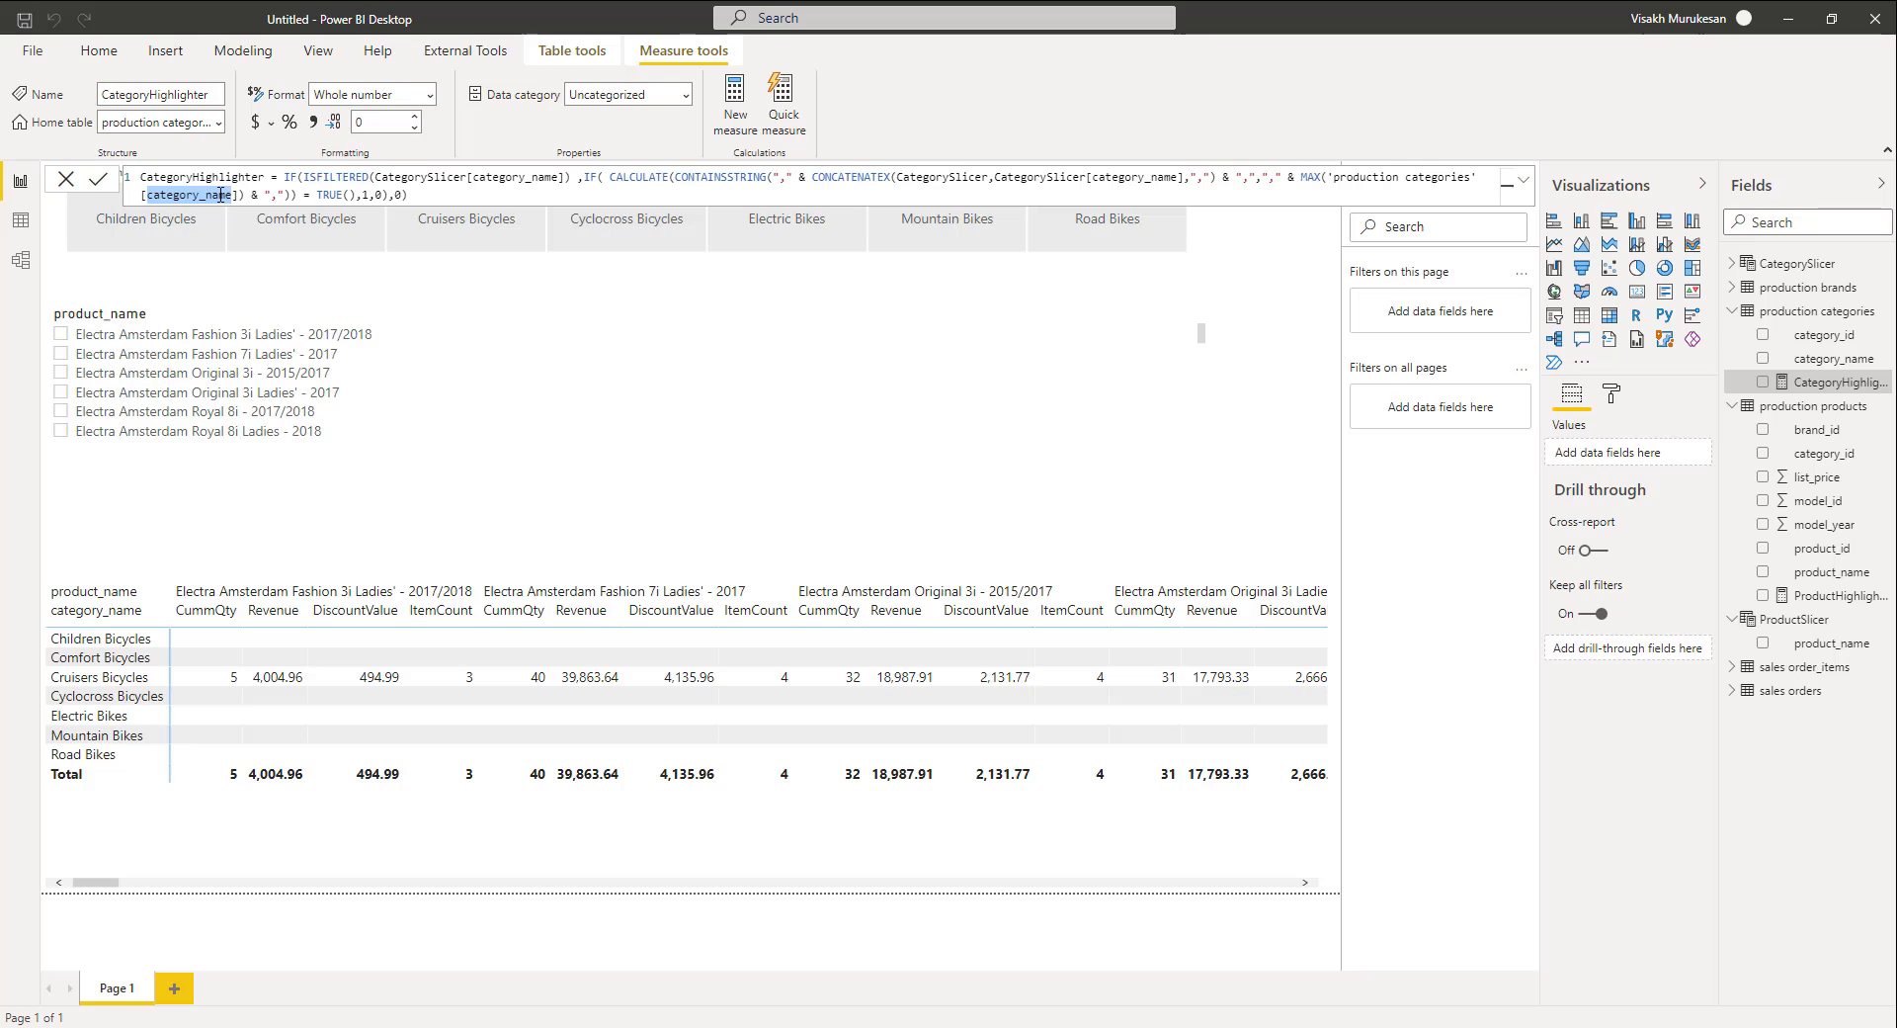
{"action": "double_click", "coordinate": [753, 176]}
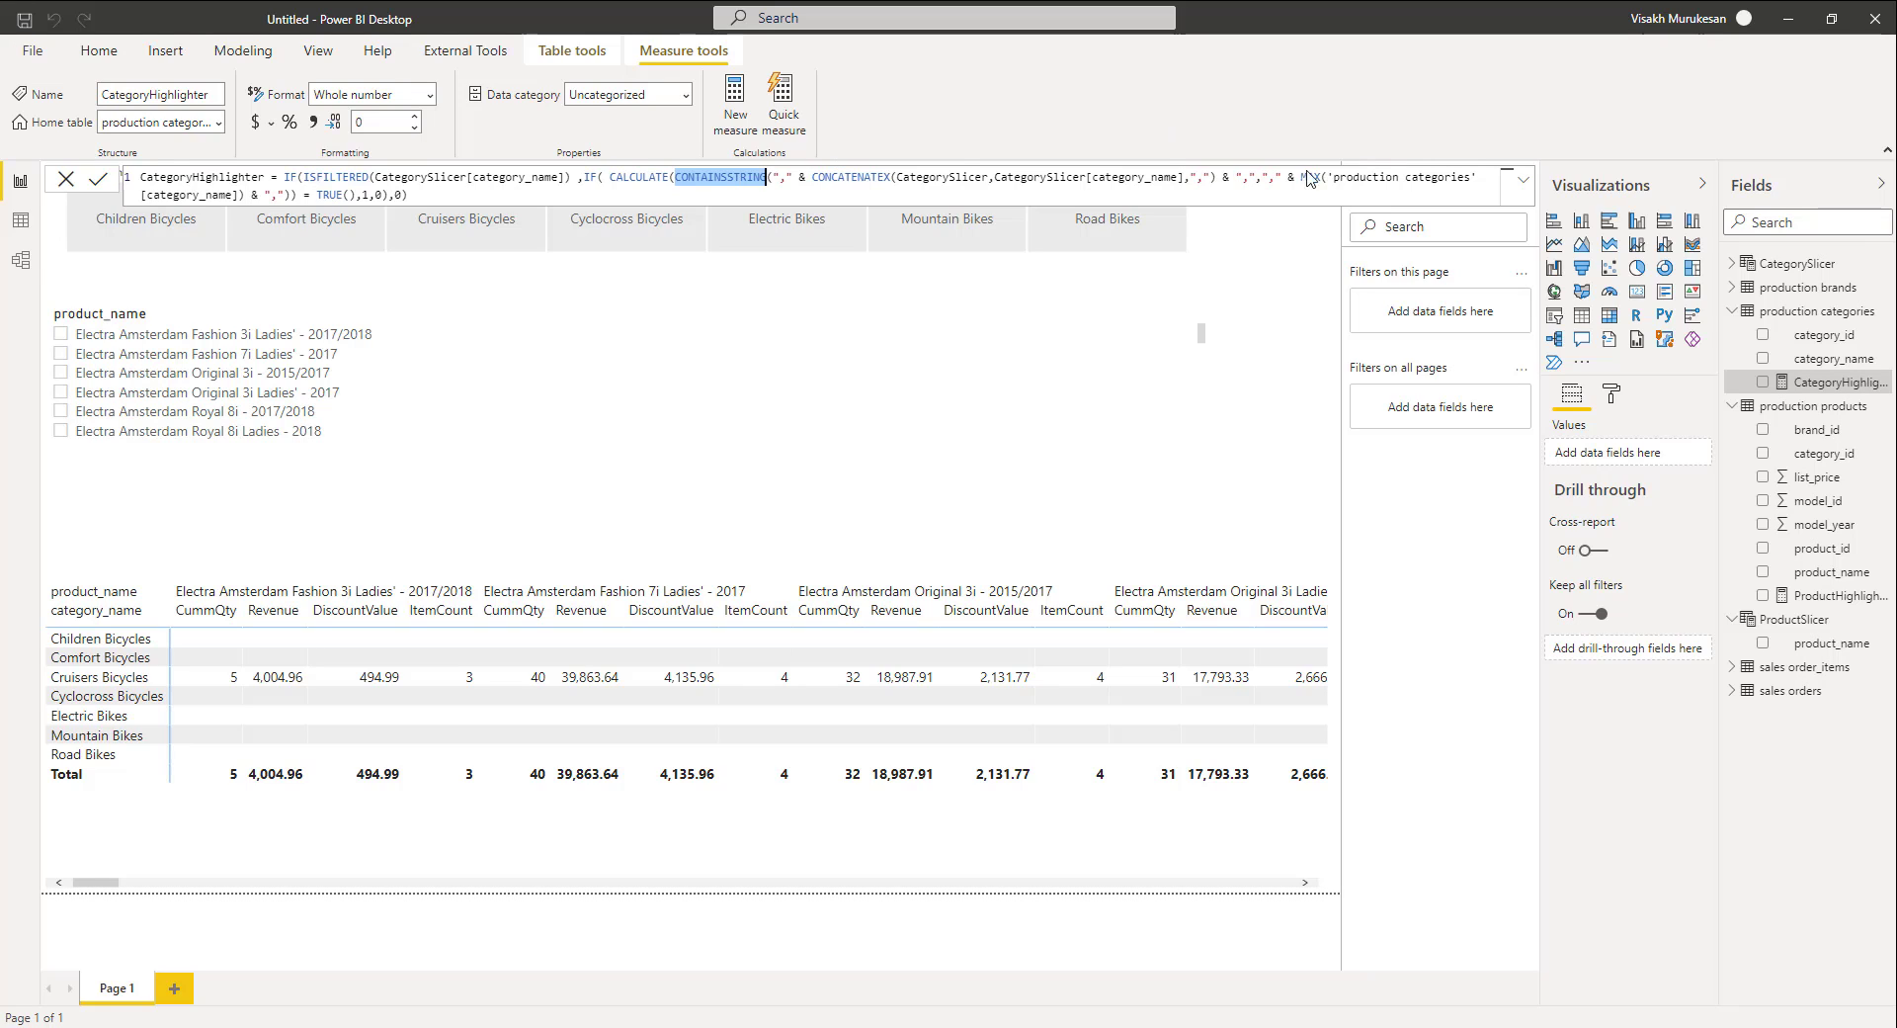
{"action": "double_click", "coordinate": [332, 195]}
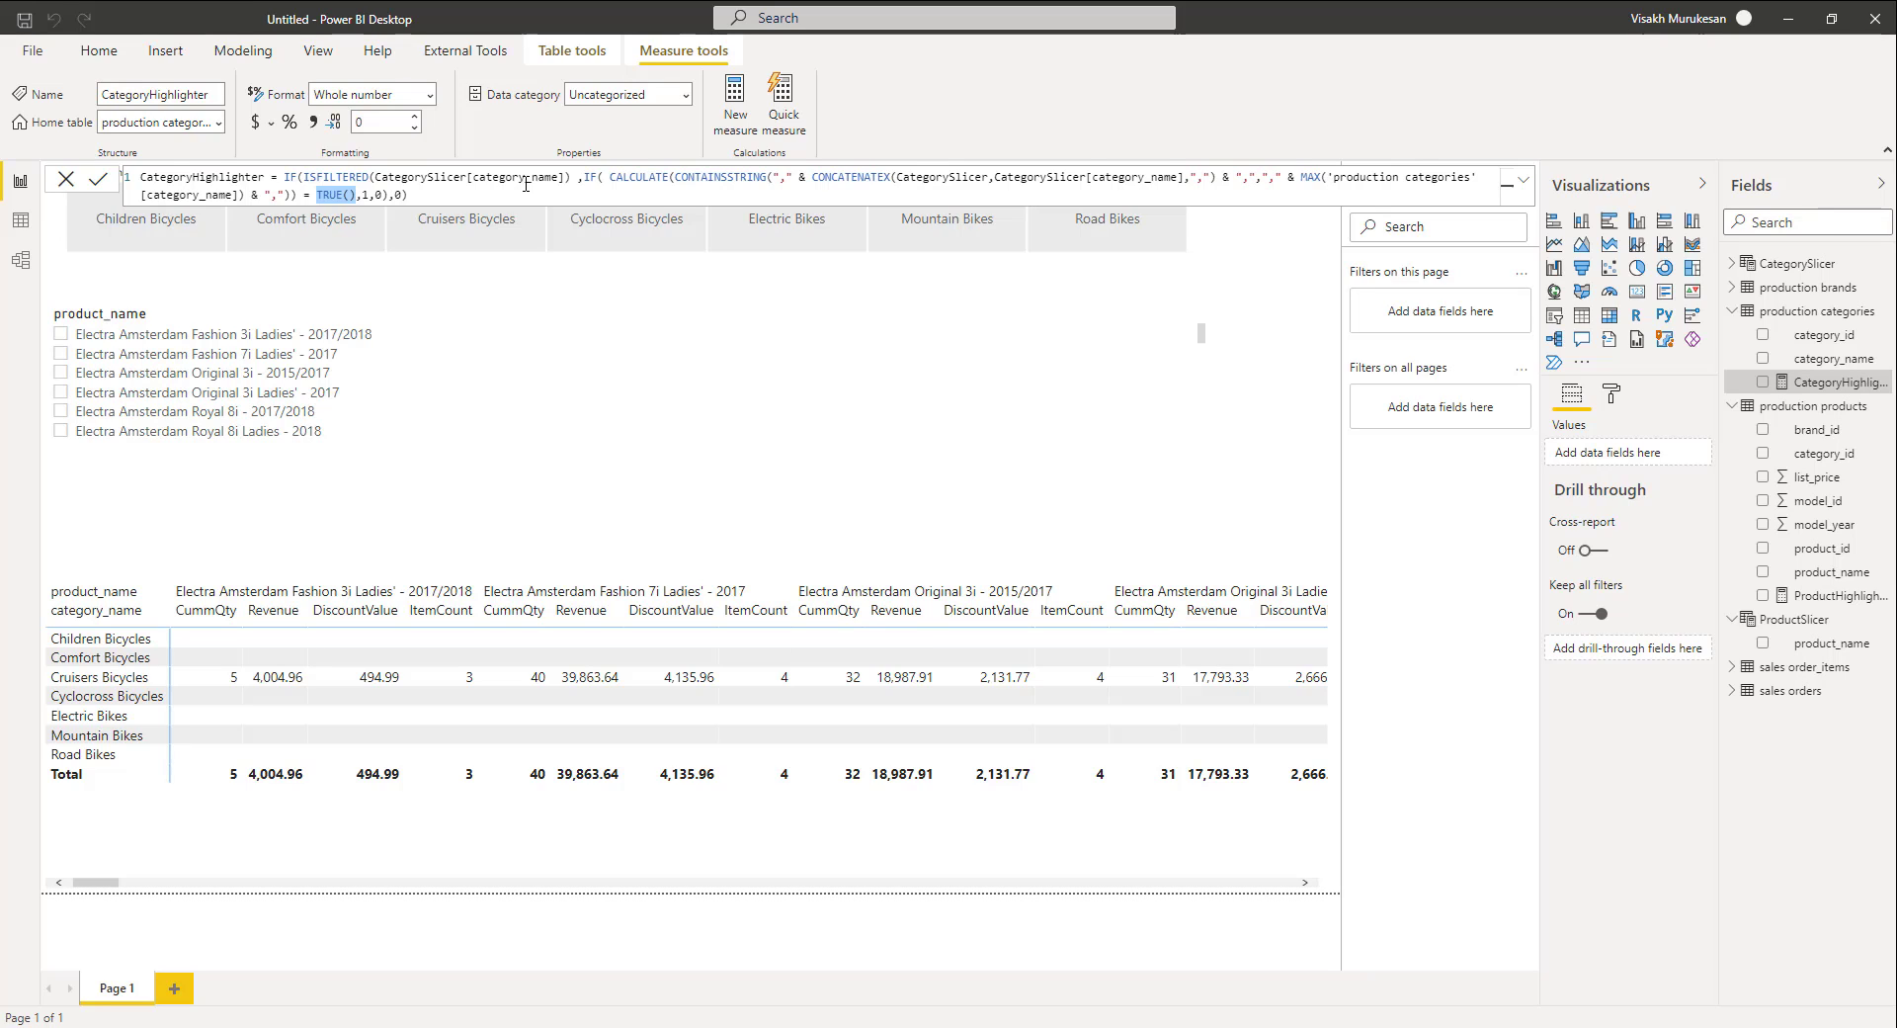
{"action": "left_click", "coordinate": [376, 195]}
{"action": "left_click", "coordinate": [391, 194]}
{"action": "left_click", "coordinate": [439, 177]}
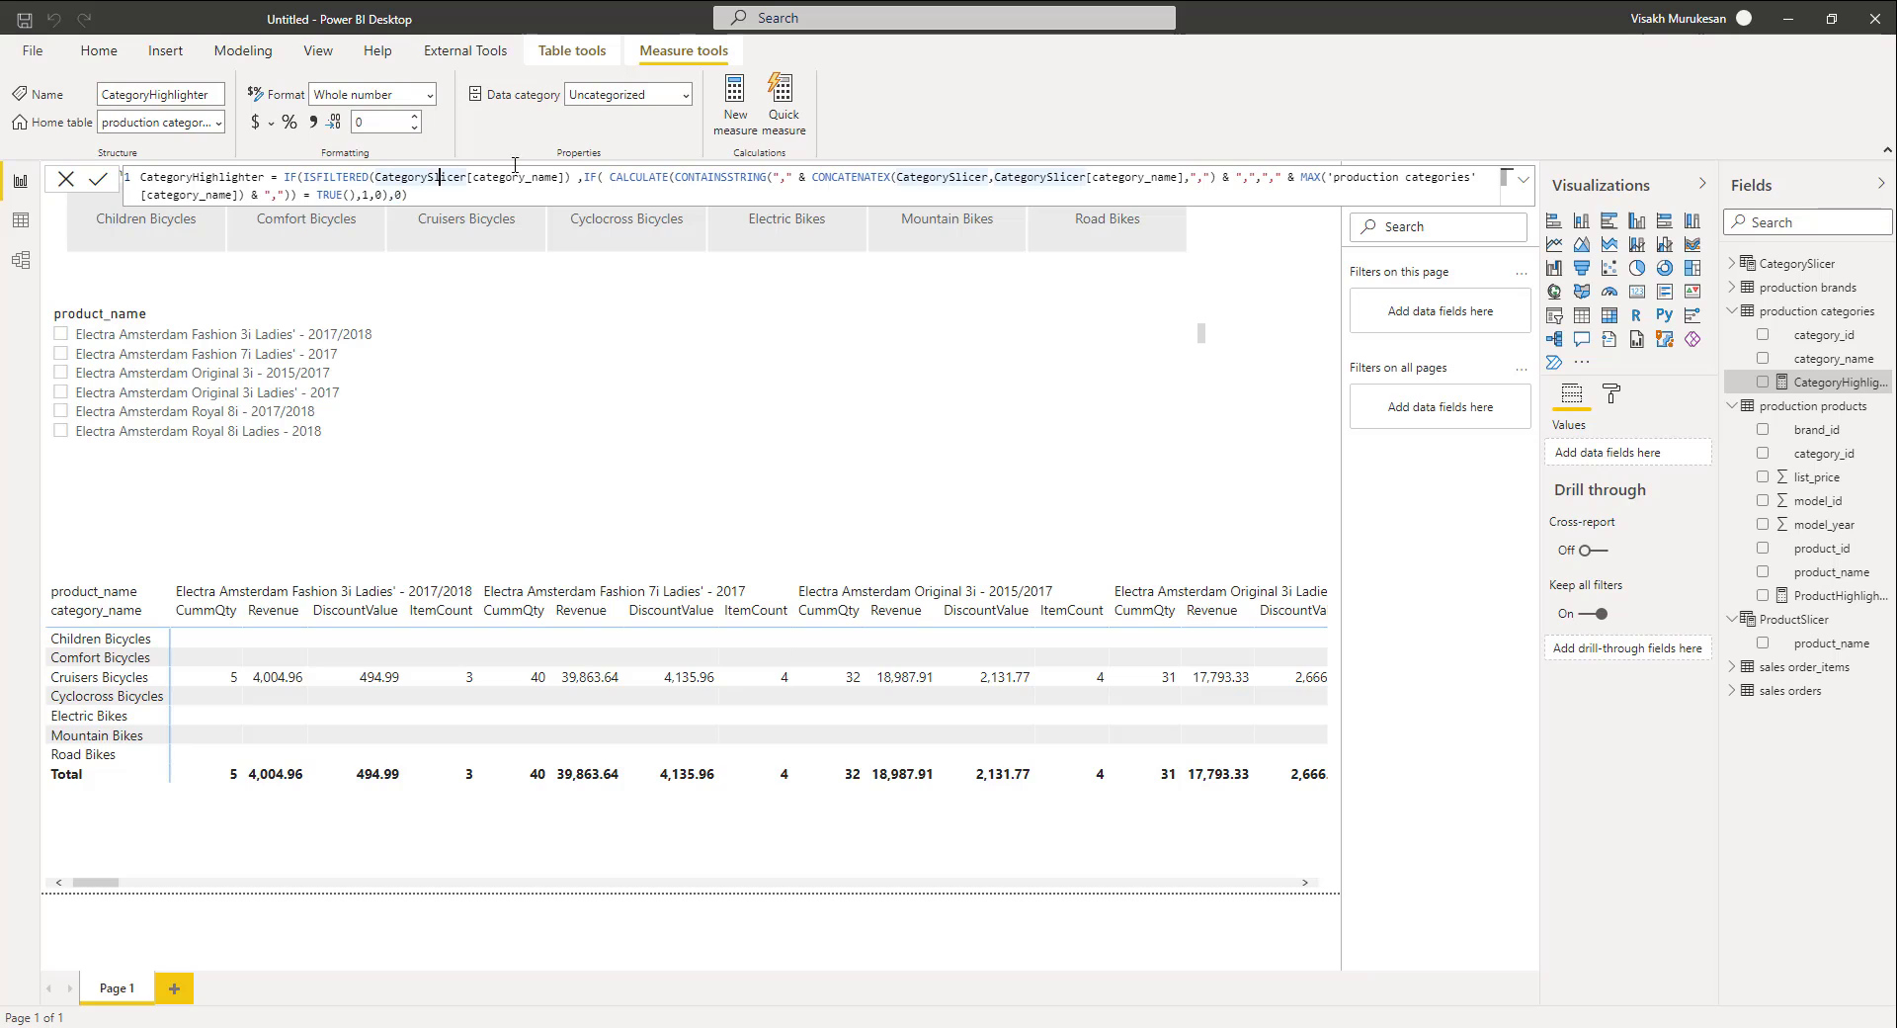
Examine the formulas of the ProductHighlighter measure and the ColorCode measure in sales order_items
{"action": "left_click", "coordinate": [1806, 594]}
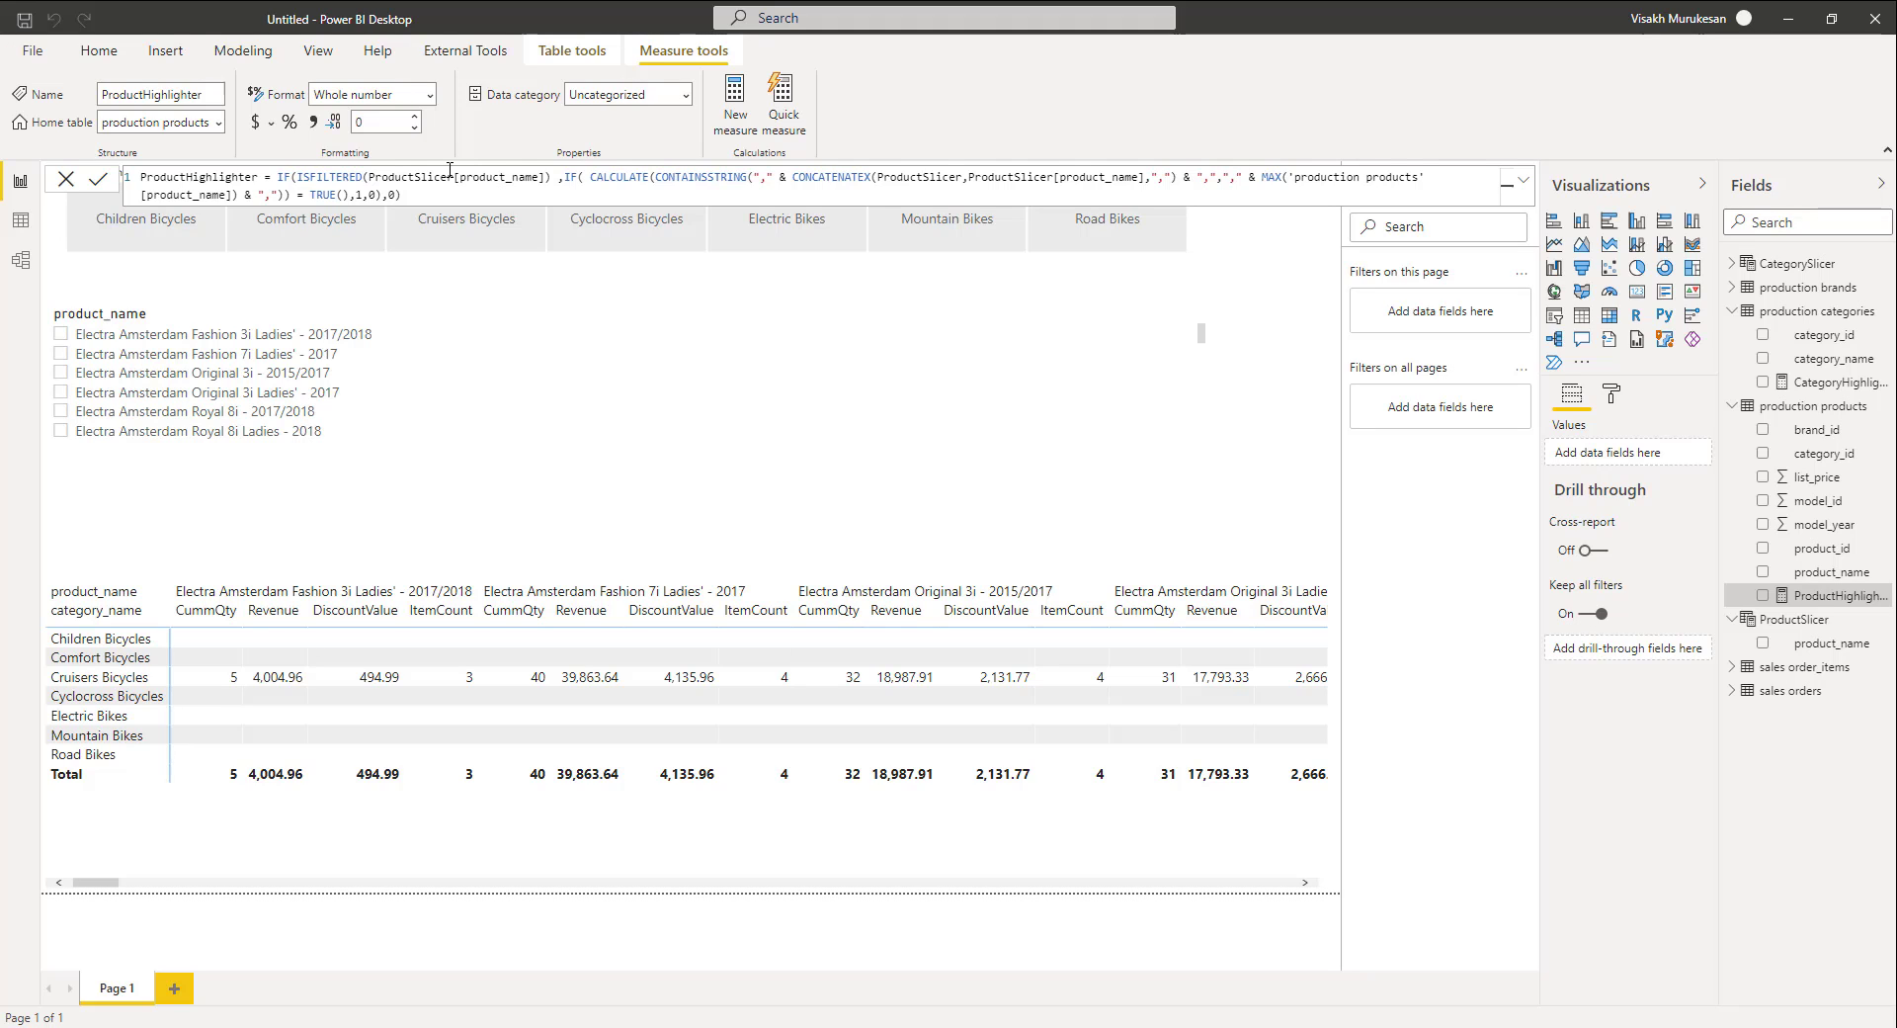
{"action": "left_click", "coordinate": [1732, 666]}
{"action": "left_click", "coordinate": [1752, 691]}
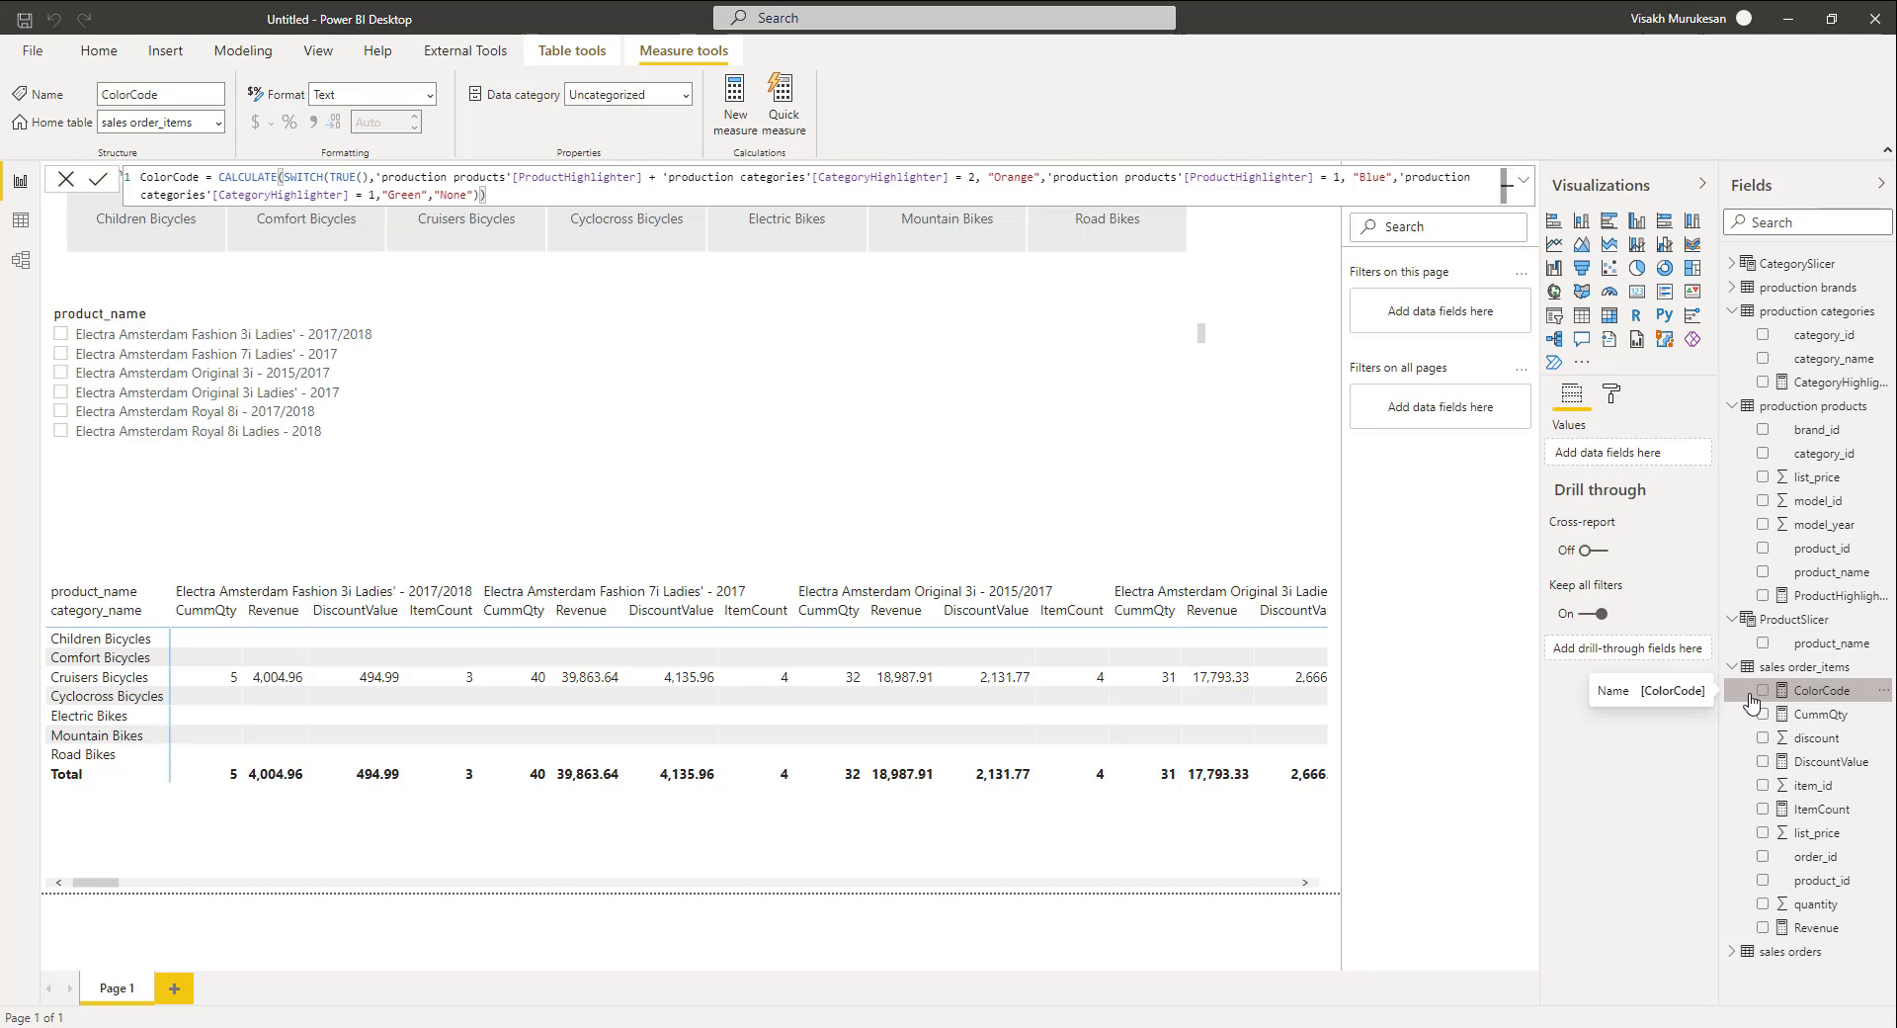
Turn on conditional background color for the CummQty values of the matrix
{"action": "left_click", "coordinate": [886, 855]}
{"action": "left_click", "coordinate": [1613, 397]}
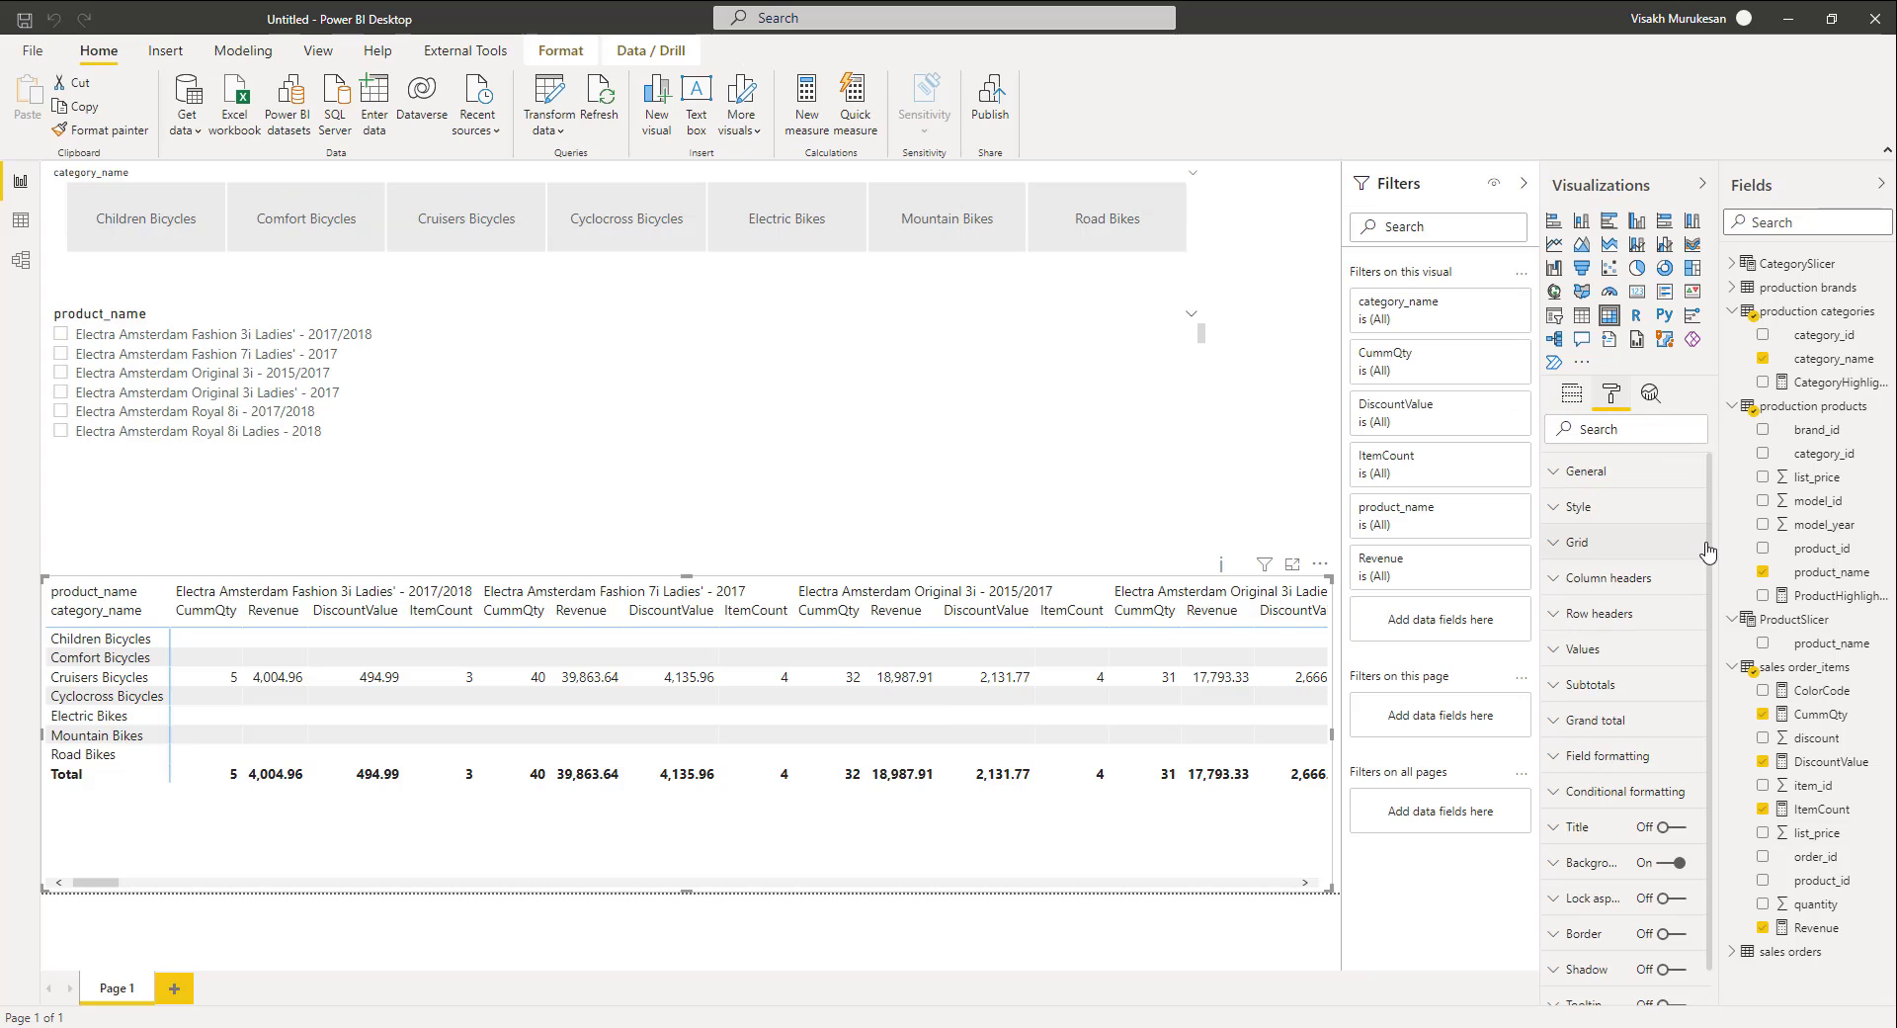
{"action": "left_click", "coordinate": [1587, 793]}
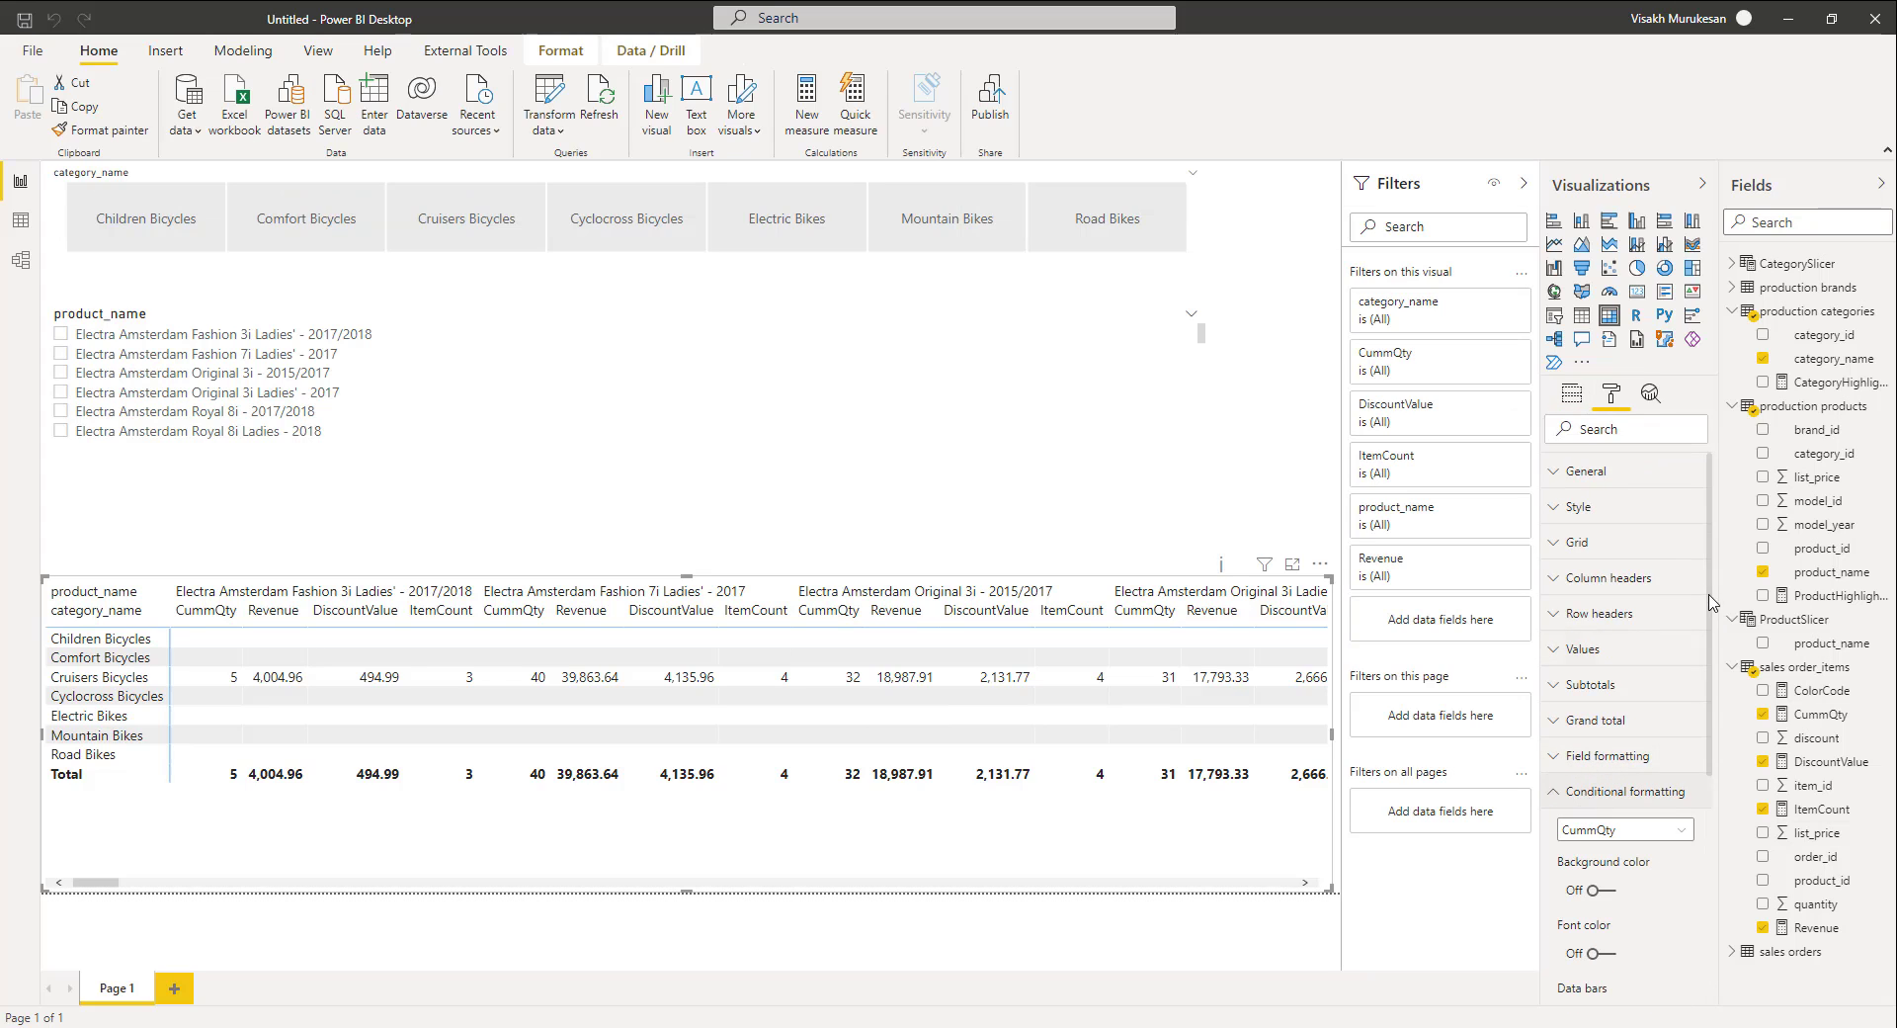
{"action": "scroll", "coordinate": [1710, 763], "scroll_direction": "down", "scroll_amount": 1}
{"action": "scroll", "coordinate": [1710, 762], "scroll_direction": "down", "scroll_amount": 1}
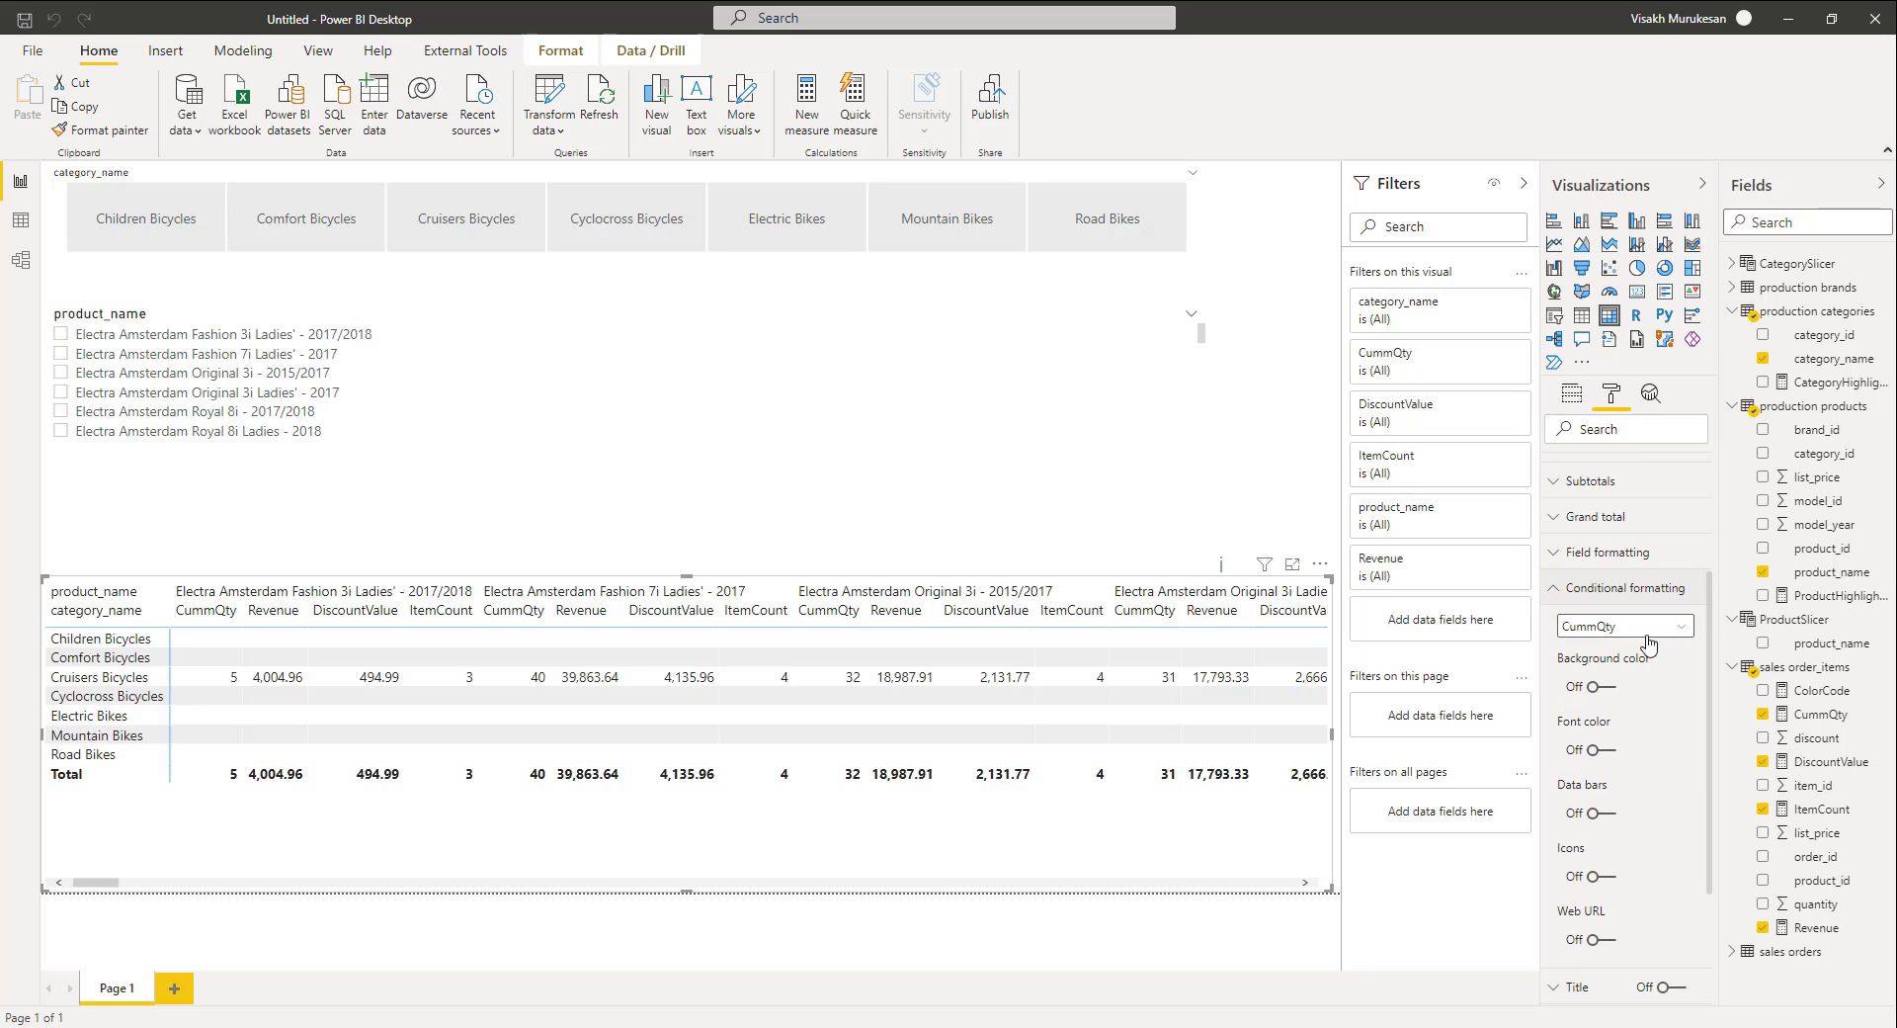
{"action": "left_click", "coordinate": [1612, 692]}
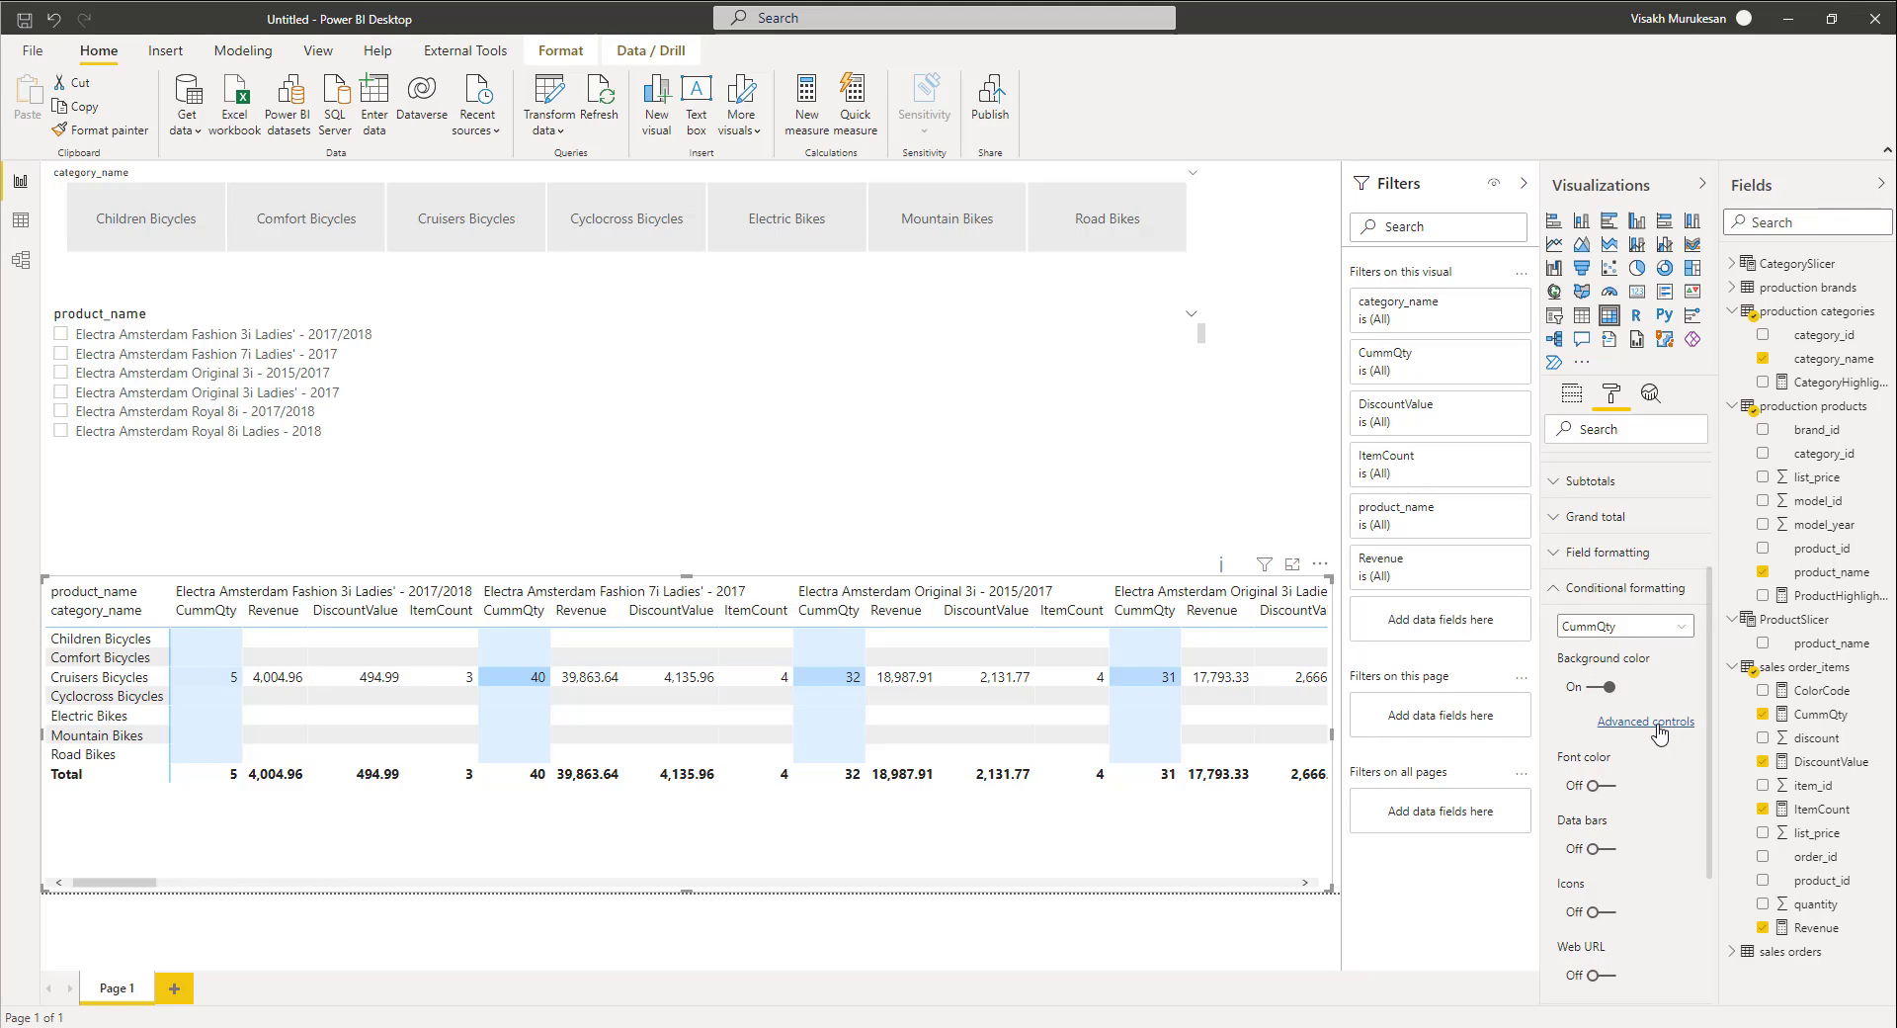
Format the CummQty background color by field value based on the ColorCode measure, applied to values and totals
{"action": "left_click", "coordinate": [1659, 727]}
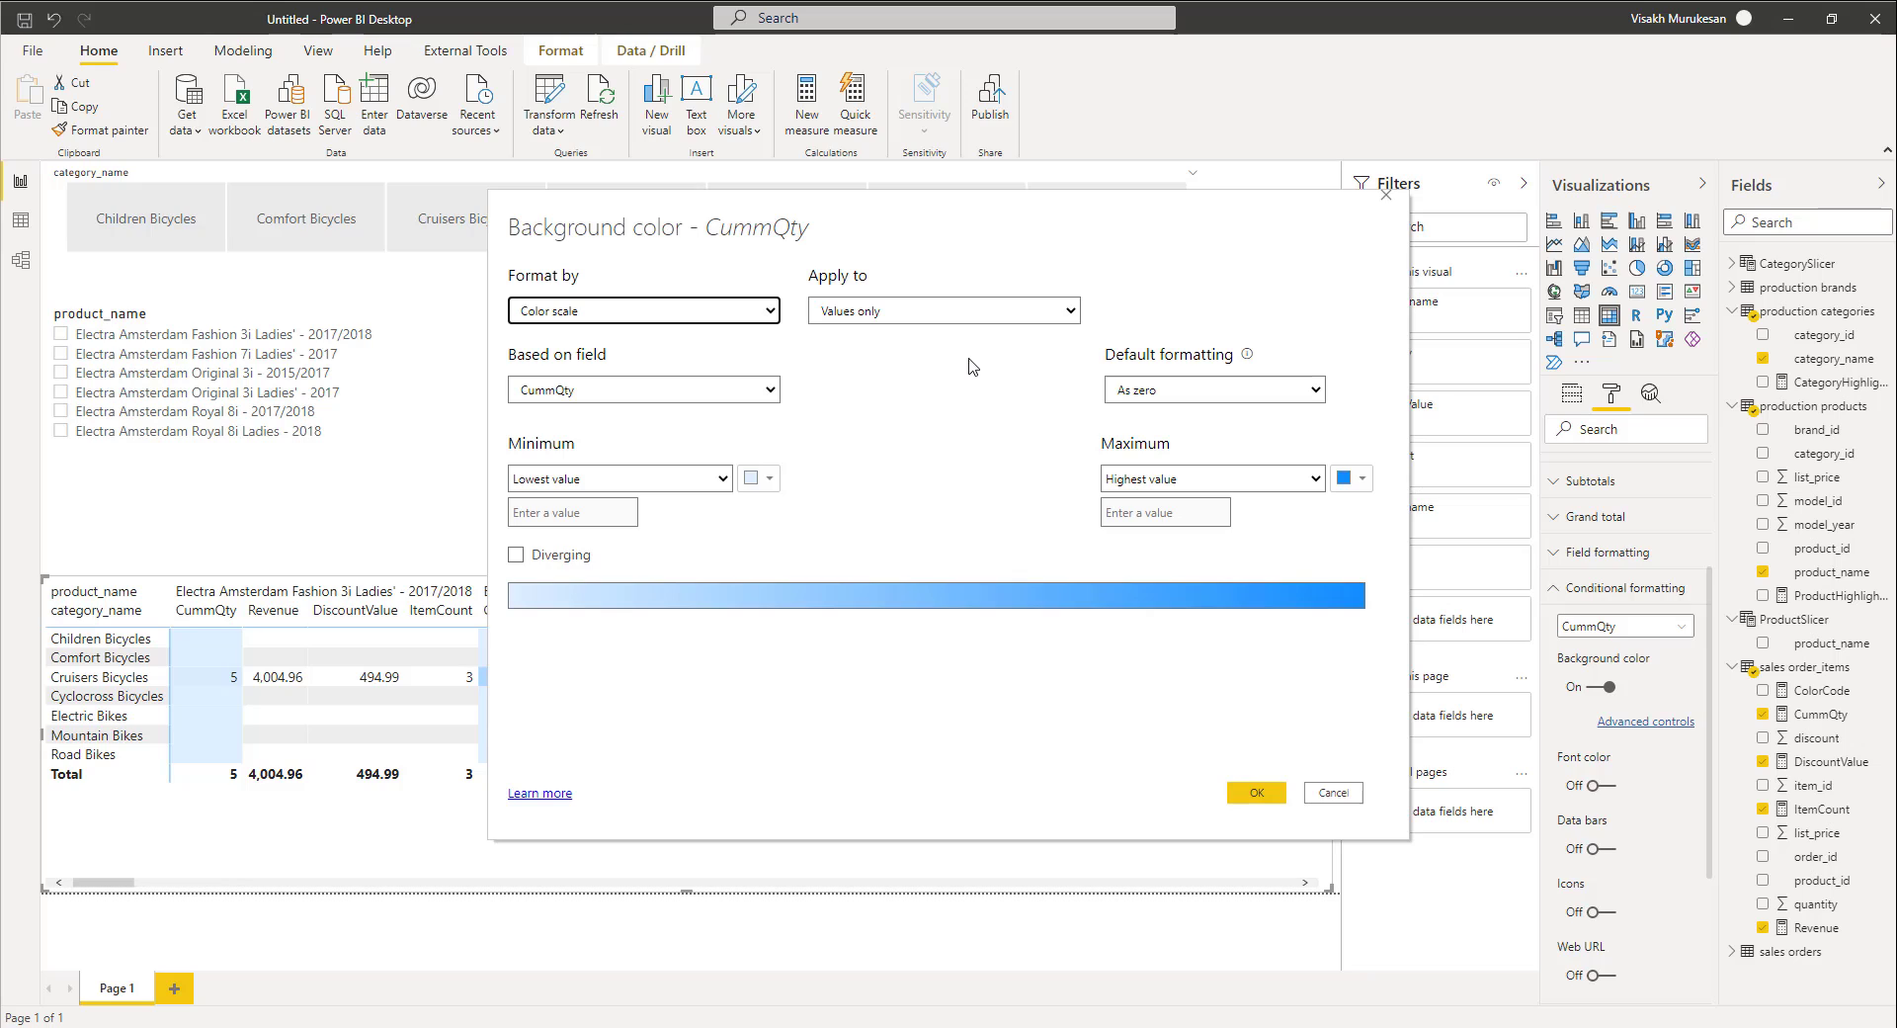
{"action": "left_click", "coordinate": [771, 312]}
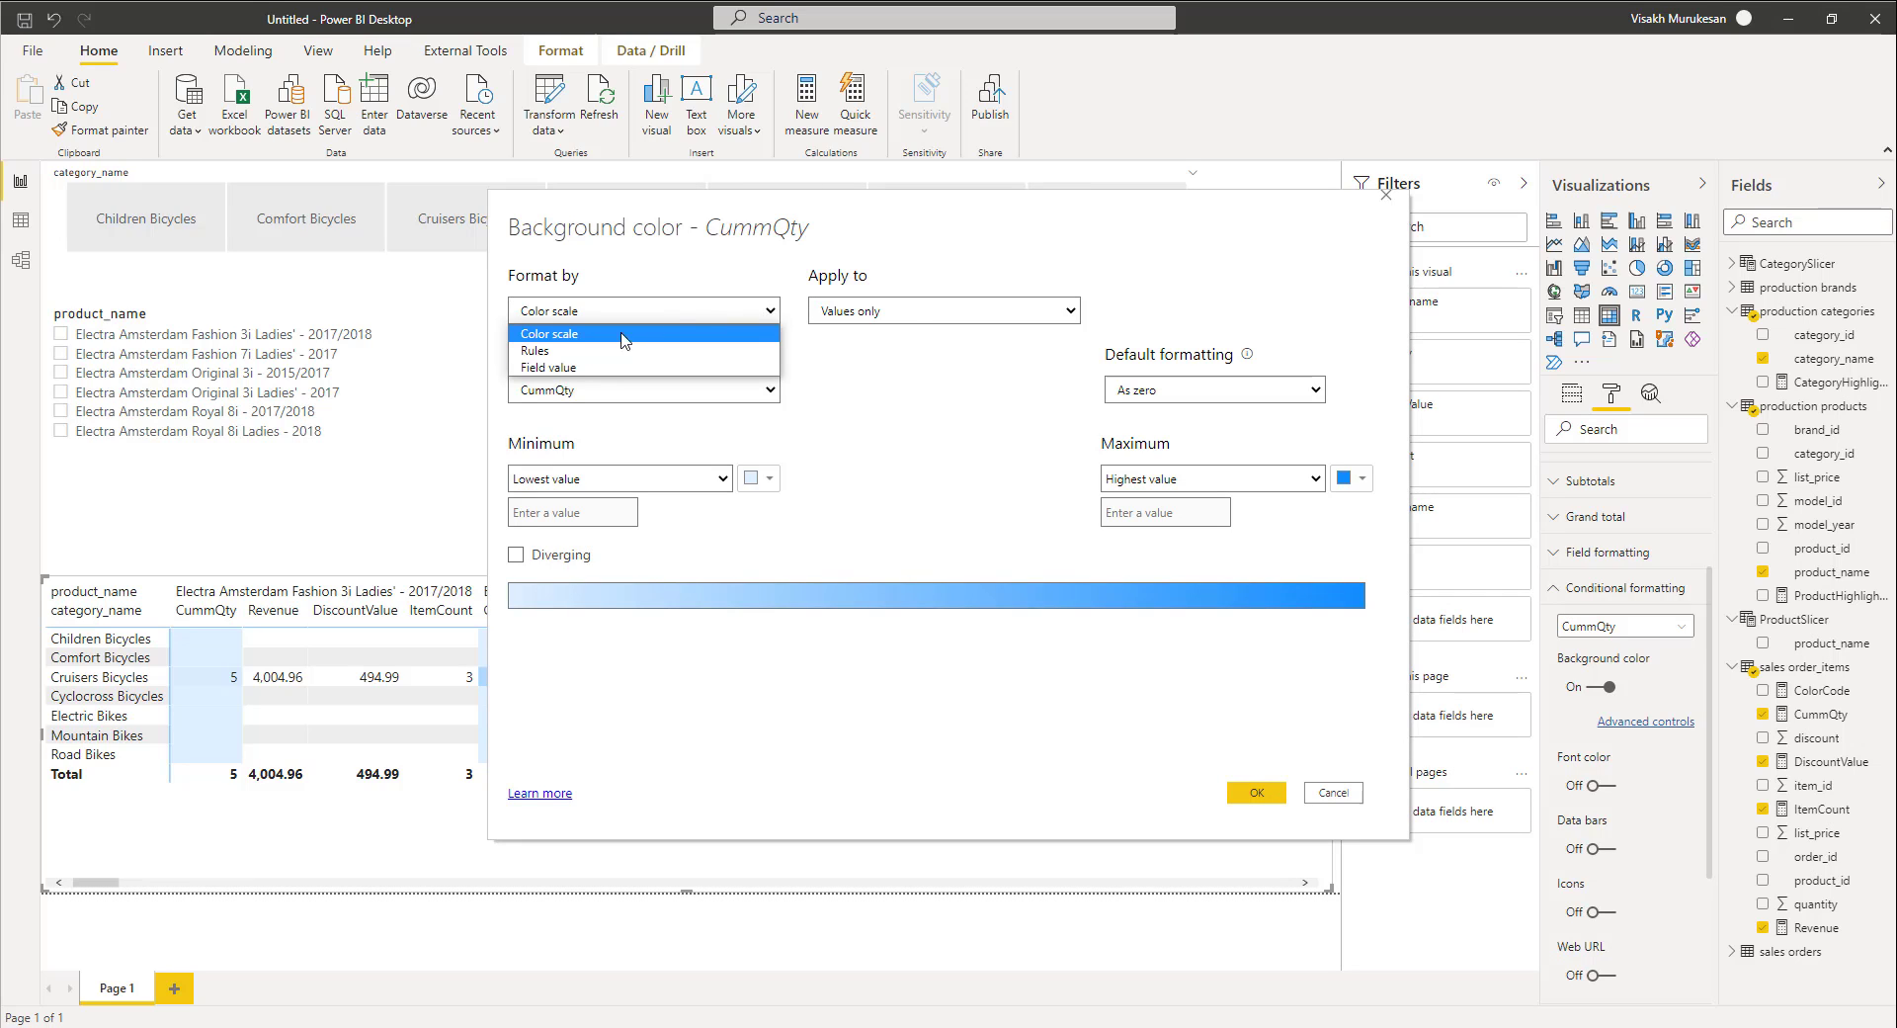
{"action": "left_click", "coordinate": [550, 366]}
{"action": "left_click", "coordinate": [769, 390]}
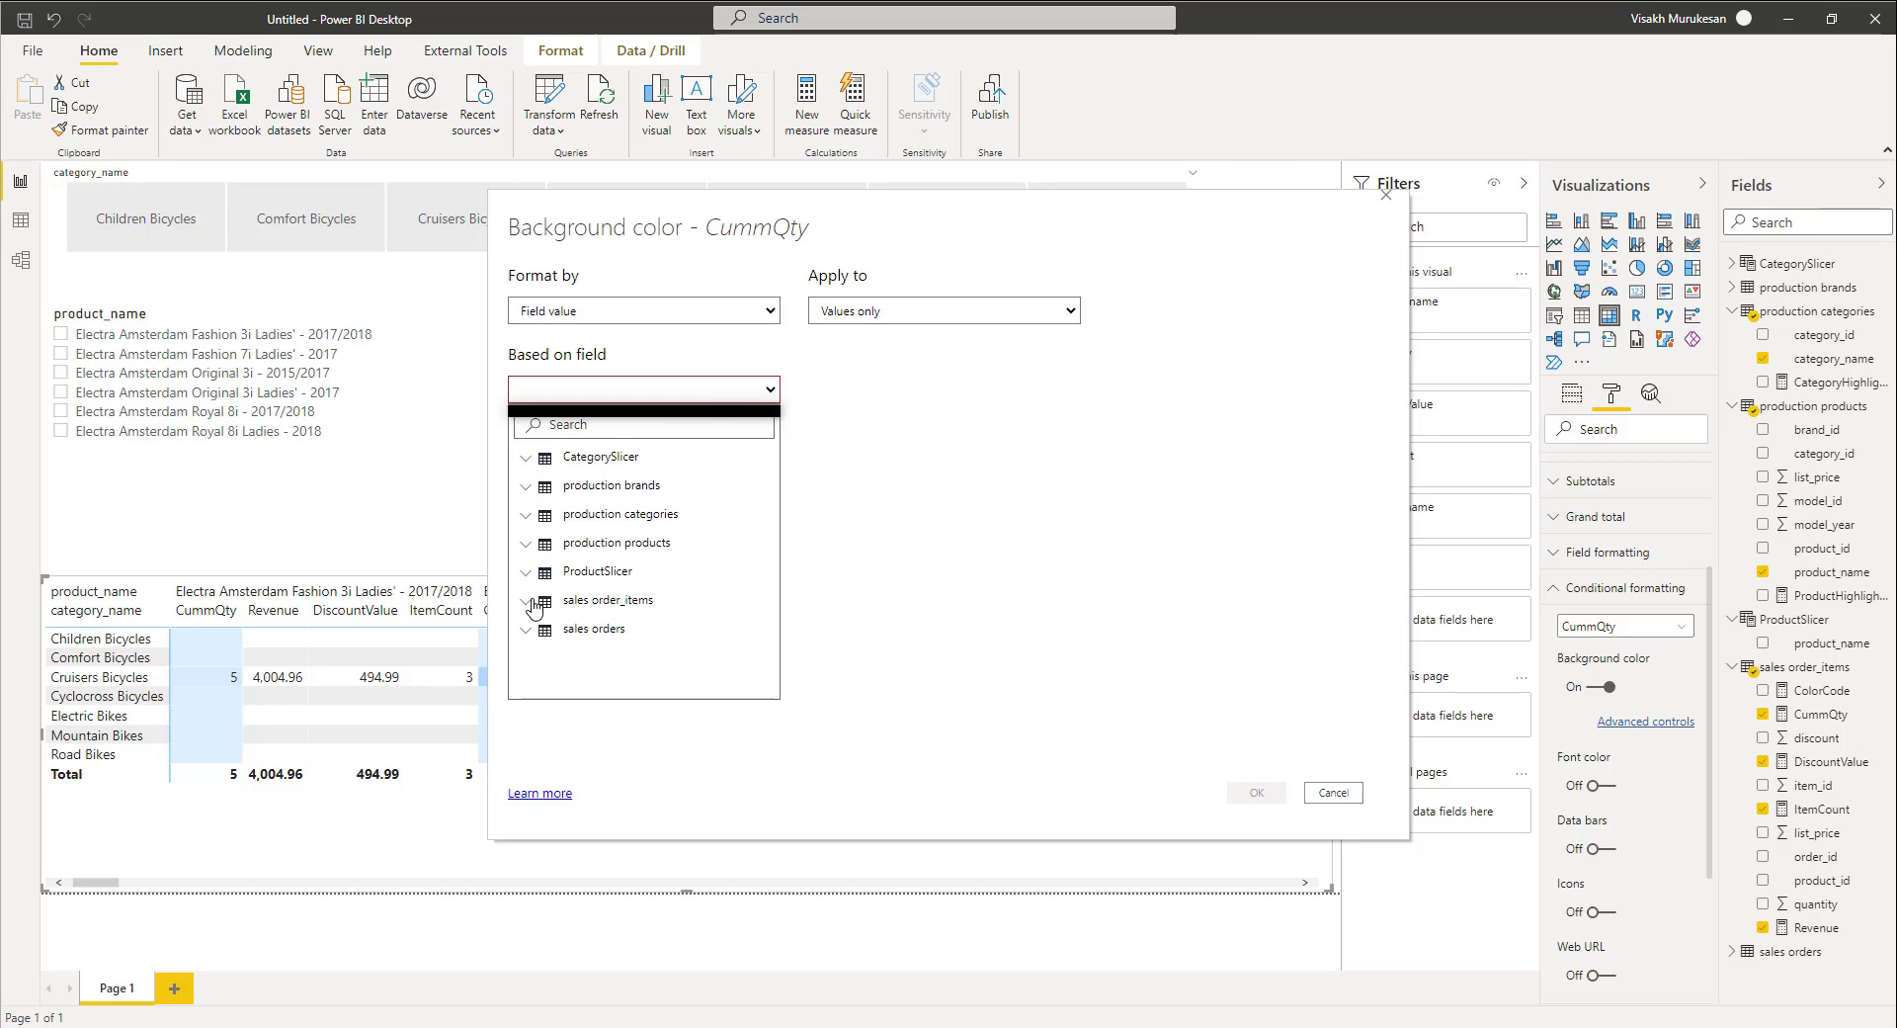
{"action": "left_click", "coordinate": [529, 600]}
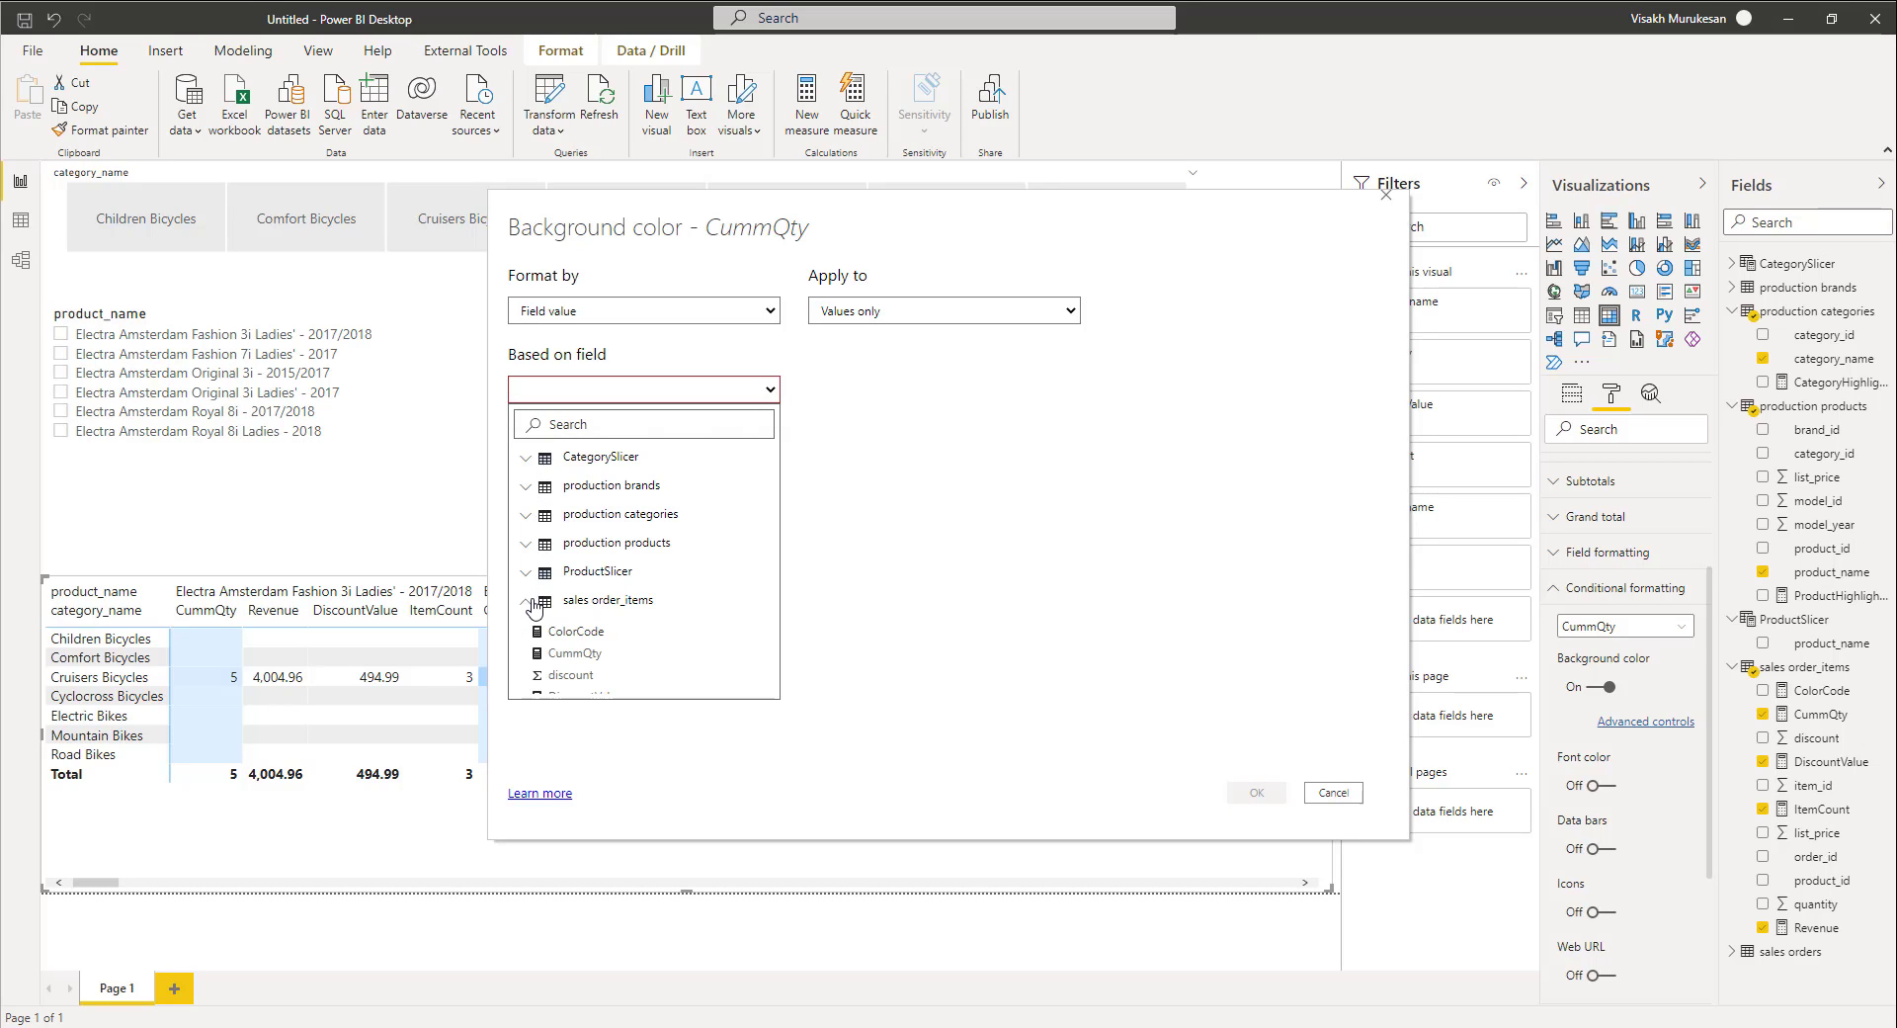
{"action": "left_click", "coordinate": [642, 631]}
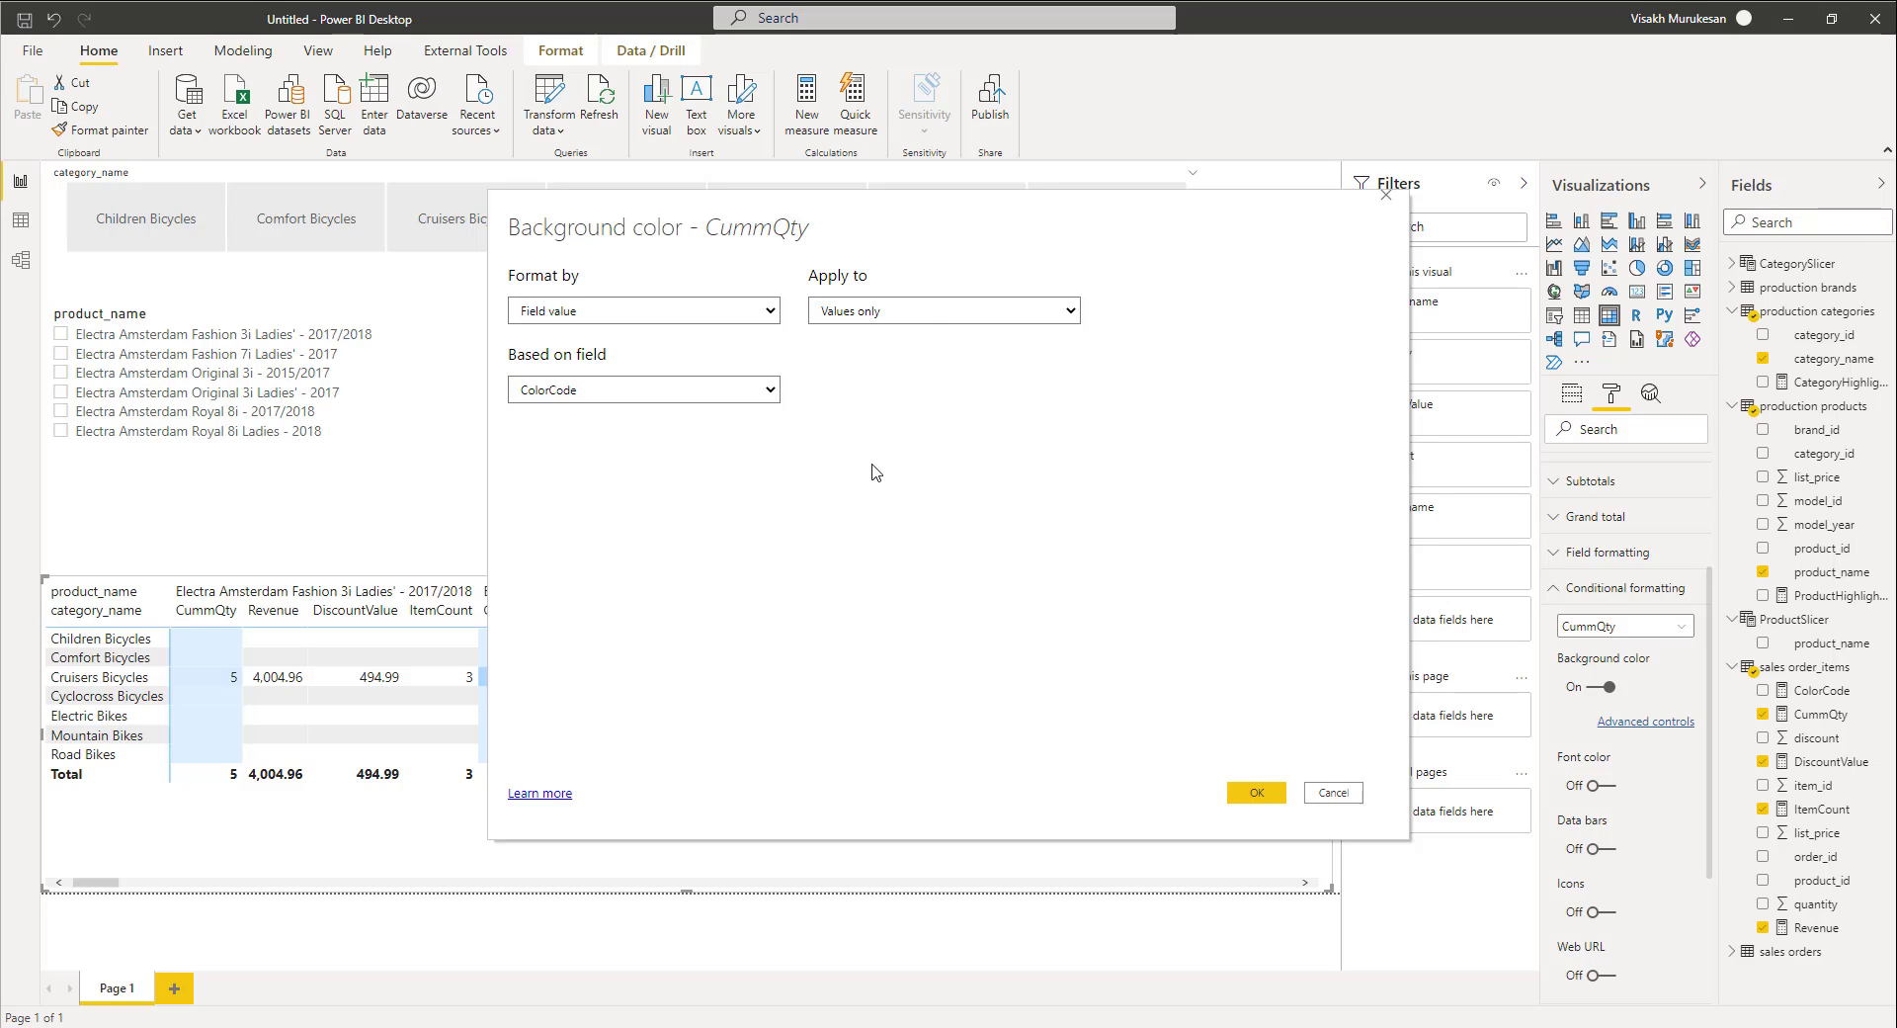
{"action": "left_click", "coordinate": [930, 312]}
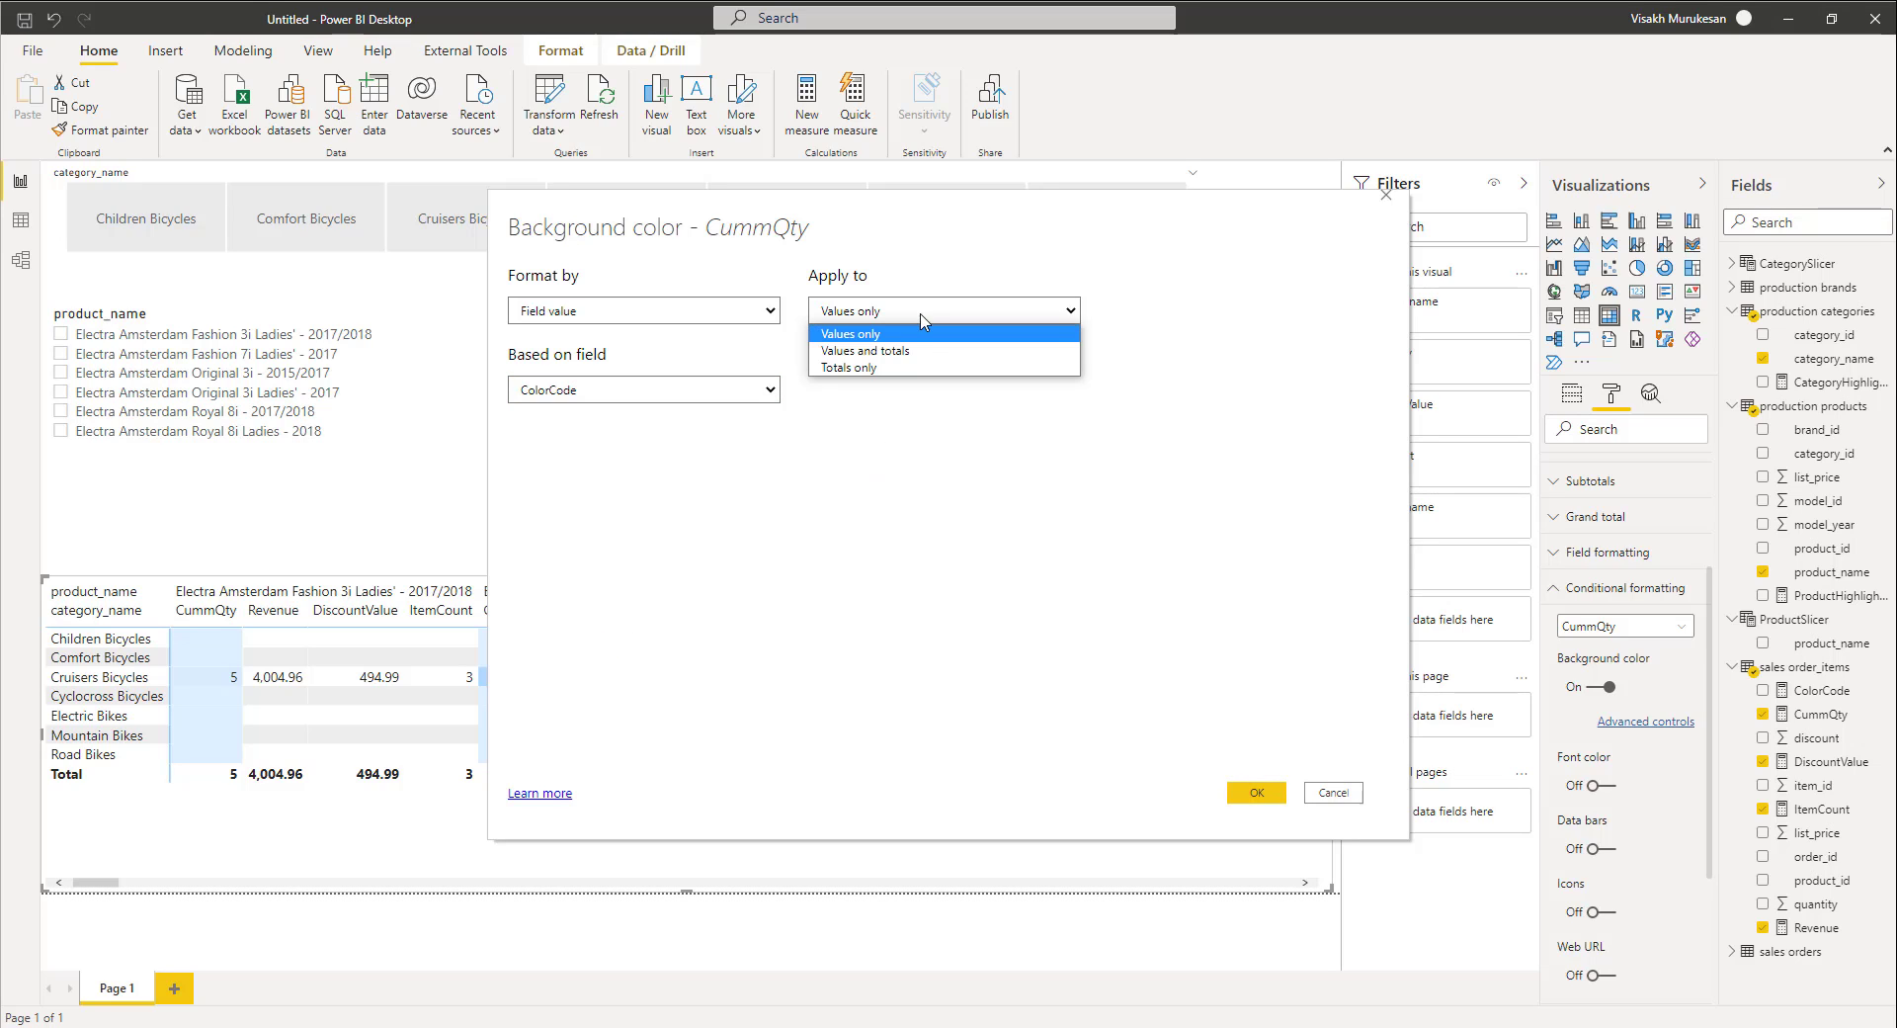
{"action": "left_click", "coordinate": [883, 352]}
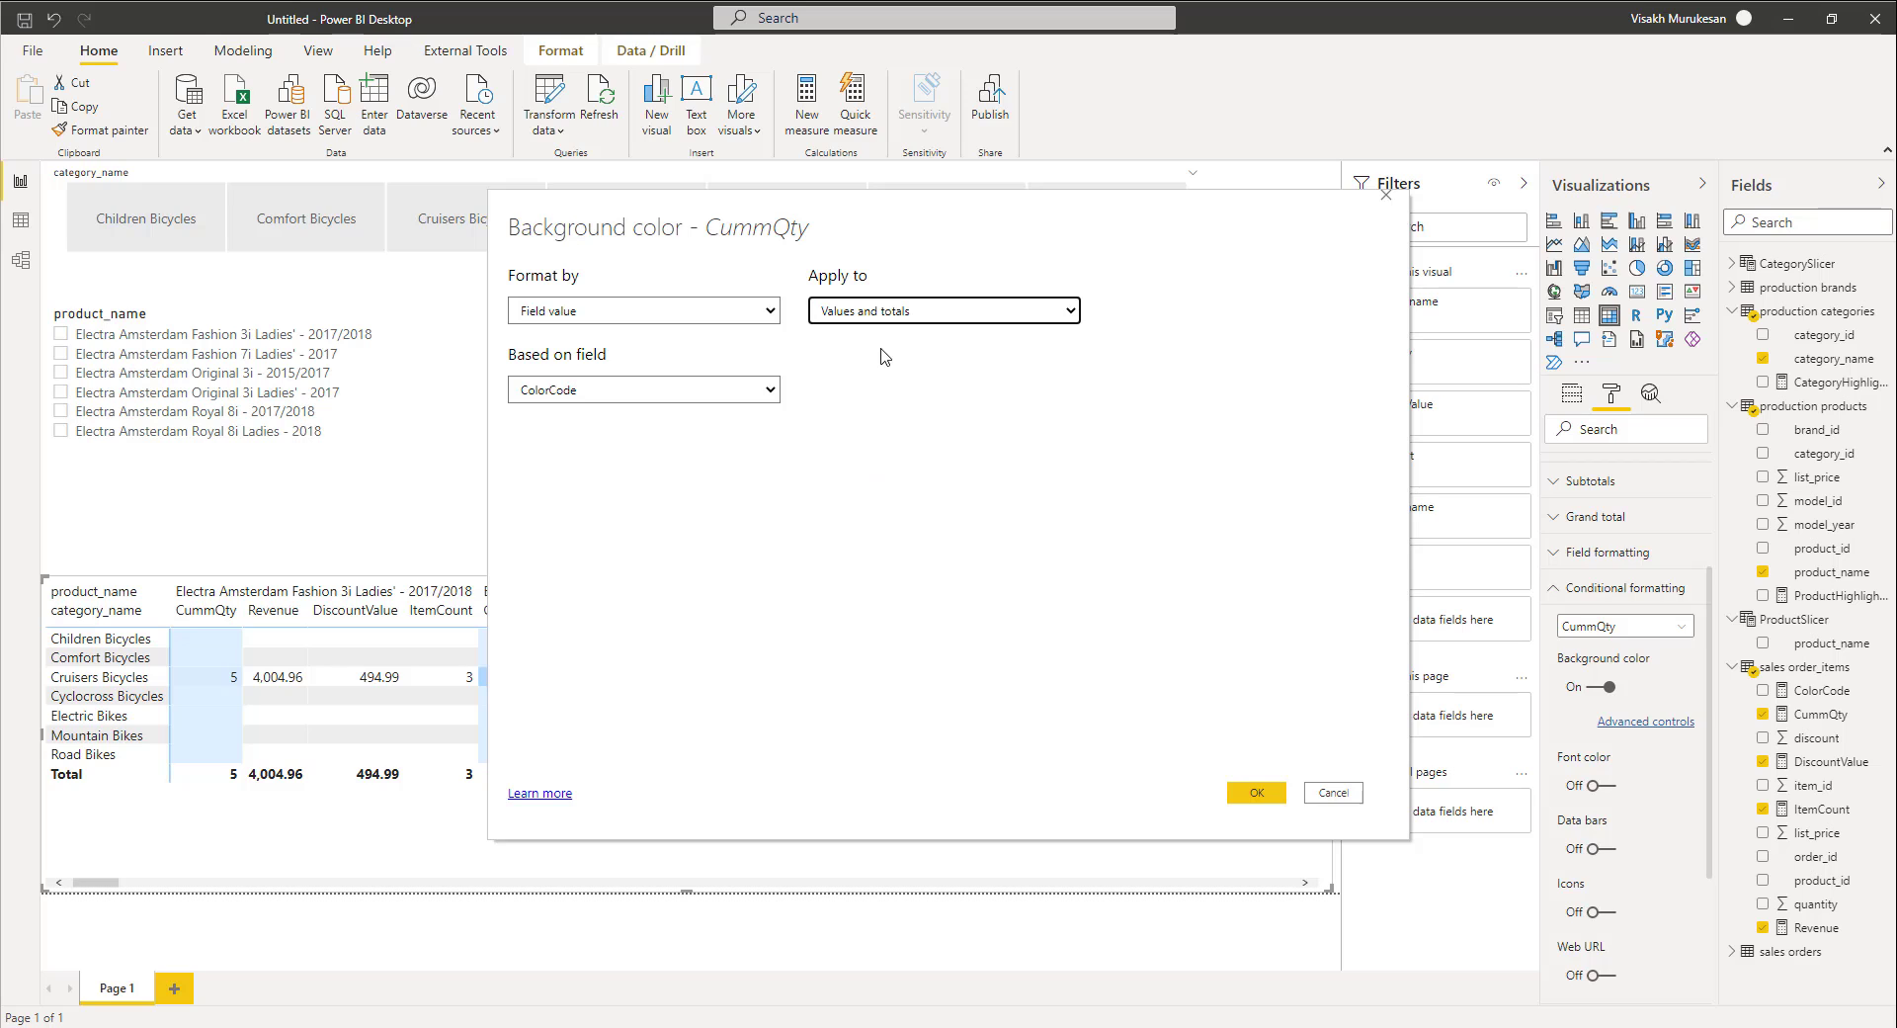
{"action": "left_click", "coordinate": [1256, 793]}
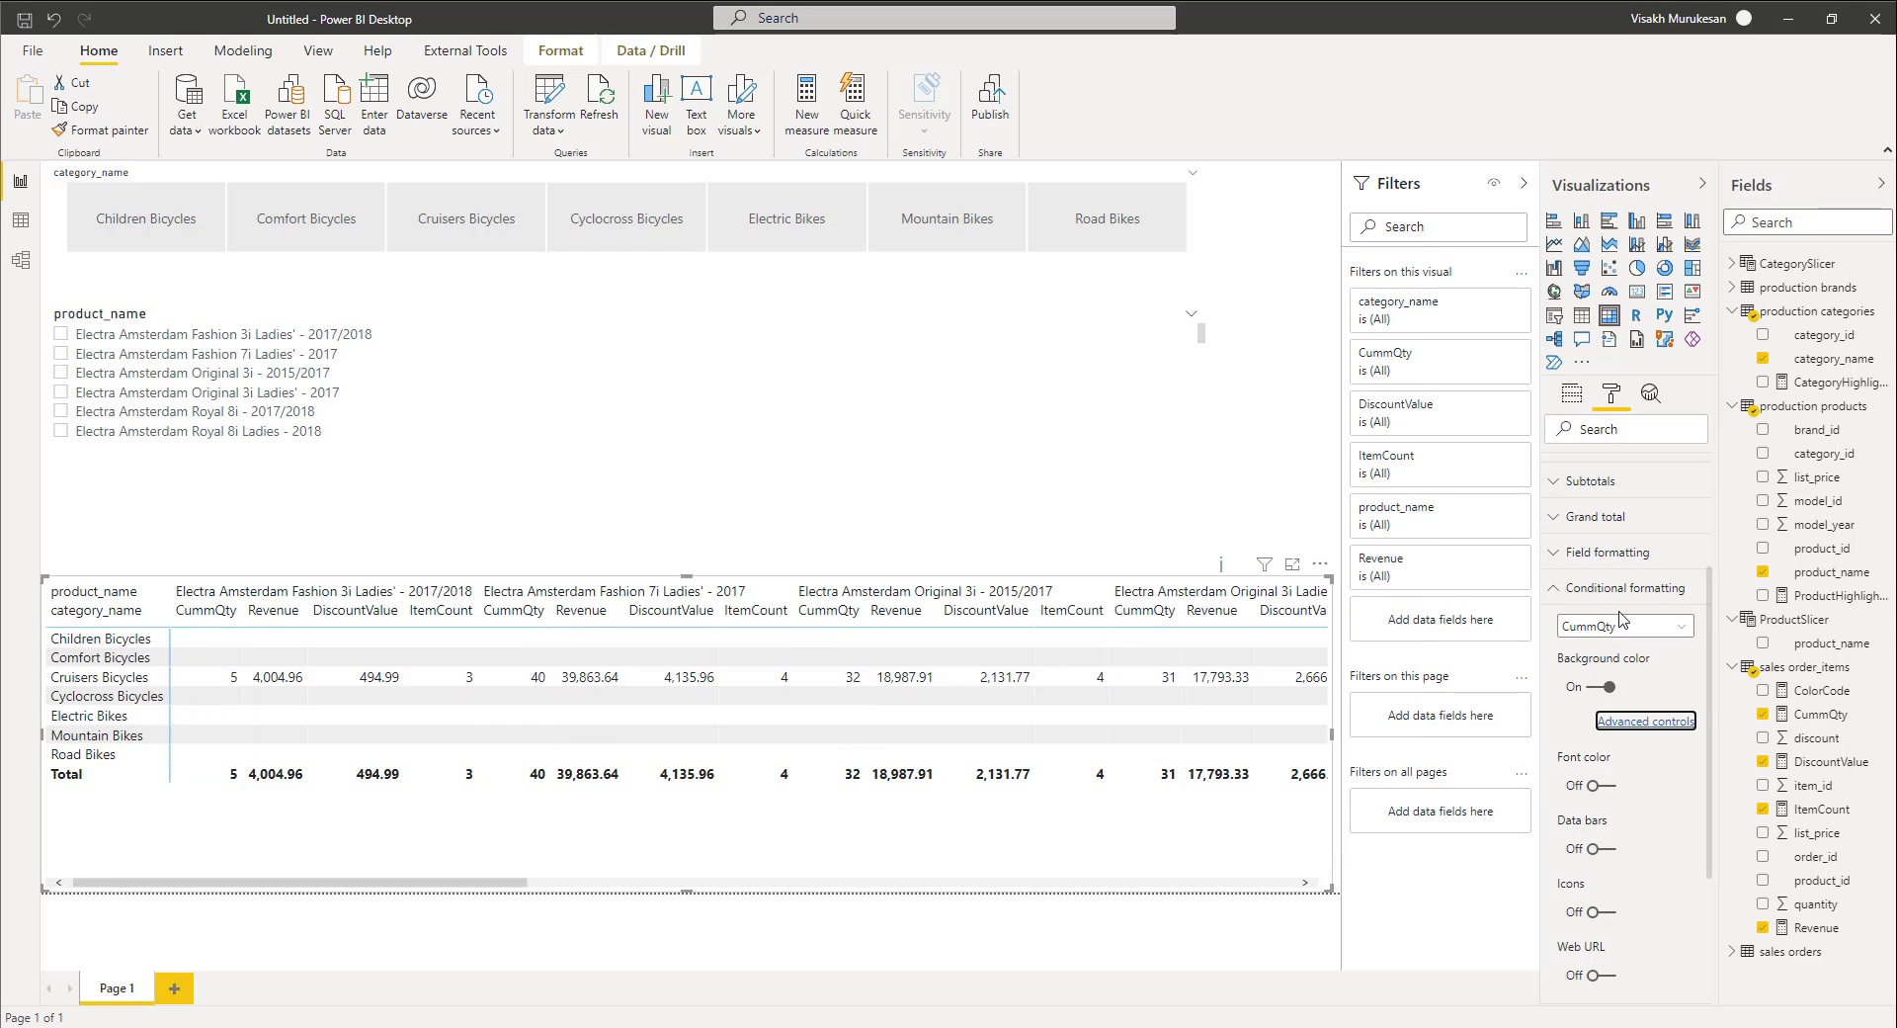
Turn on conditional background color for the Revenue values of the matrix
{"action": "left_click", "coordinate": [1628, 634]}
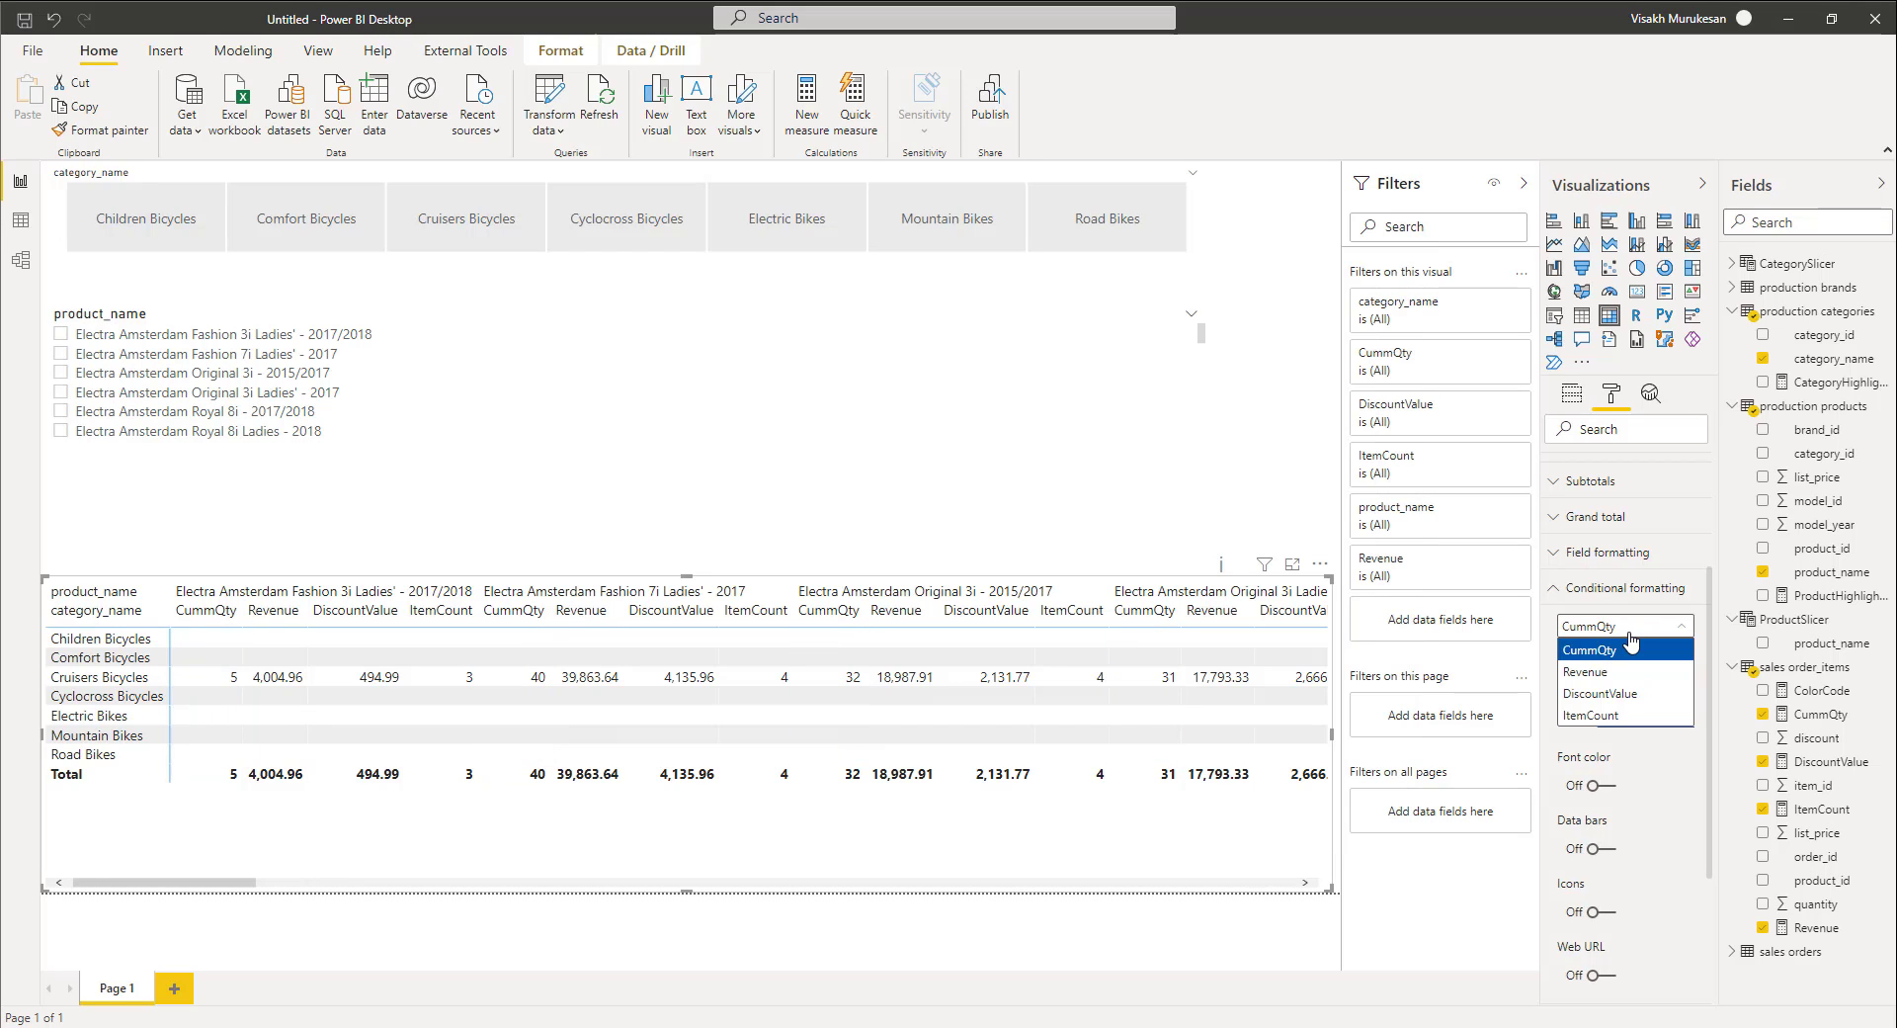
{"action": "left_click", "coordinate": [1614, 679]}
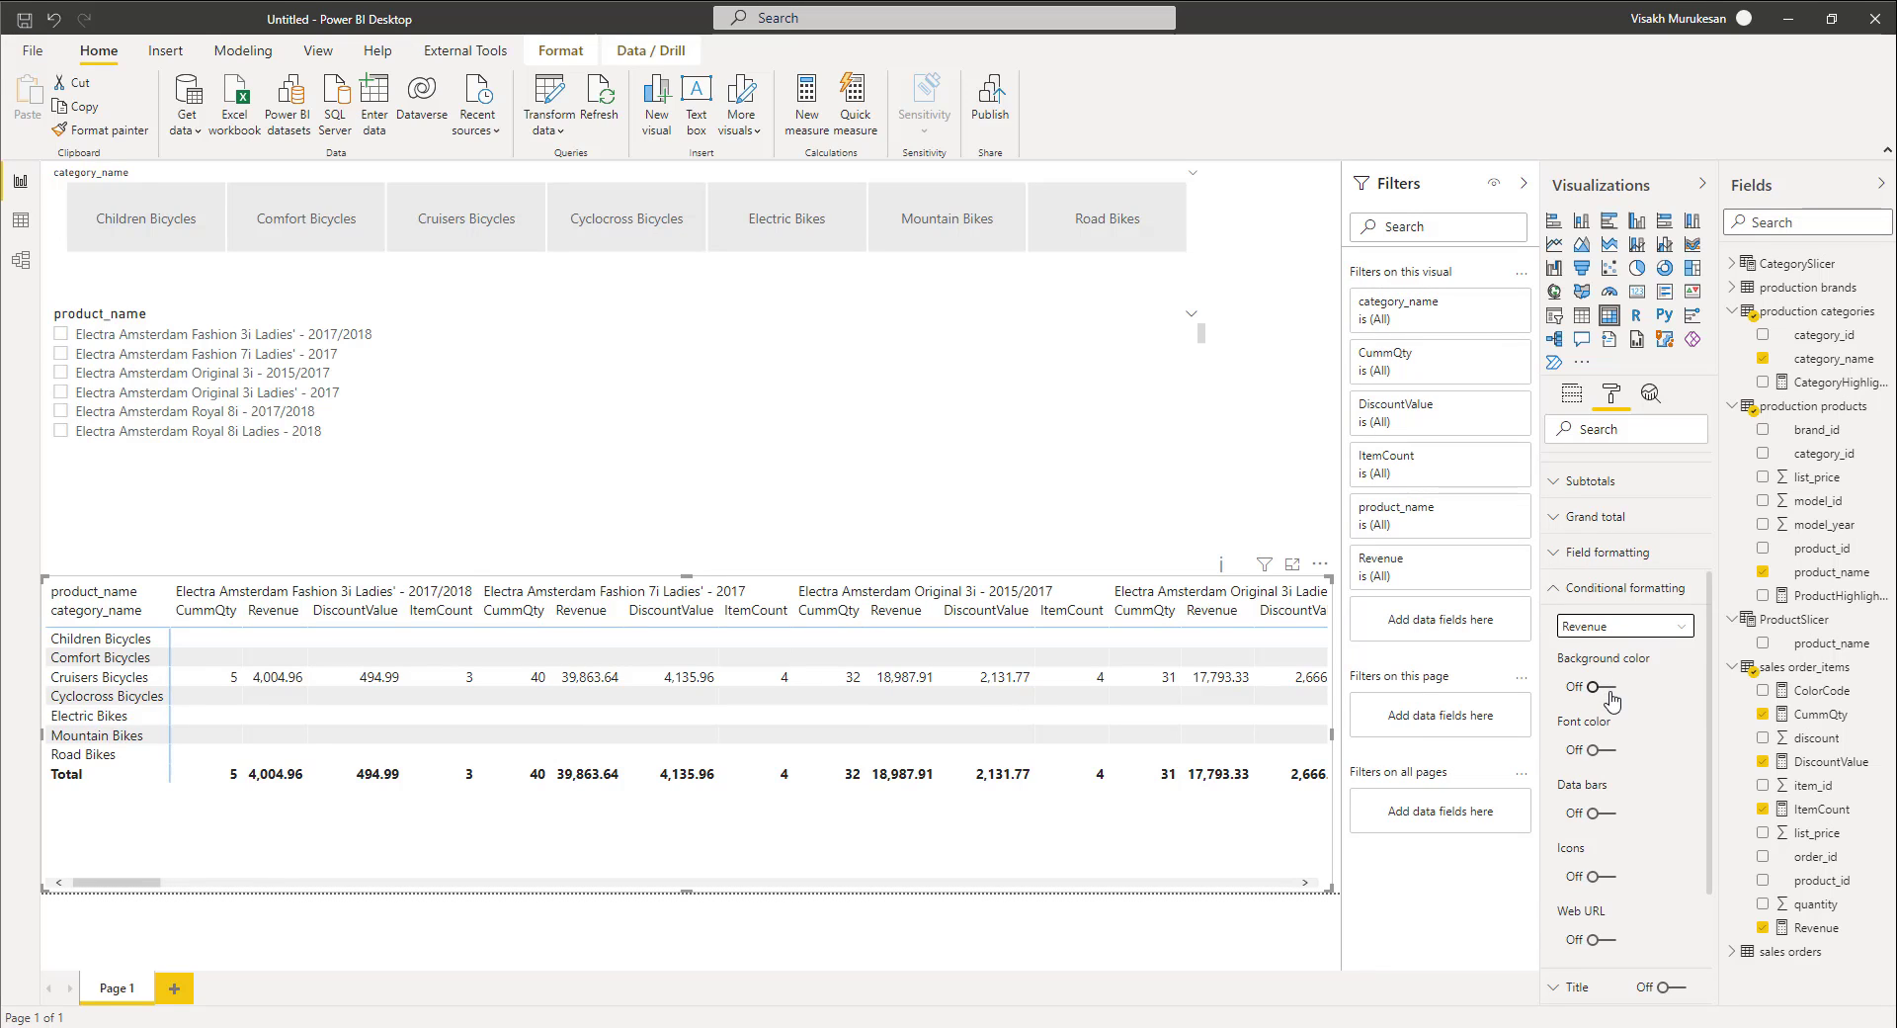
{"action": "left_click", "coordinate": [1610, 694]}
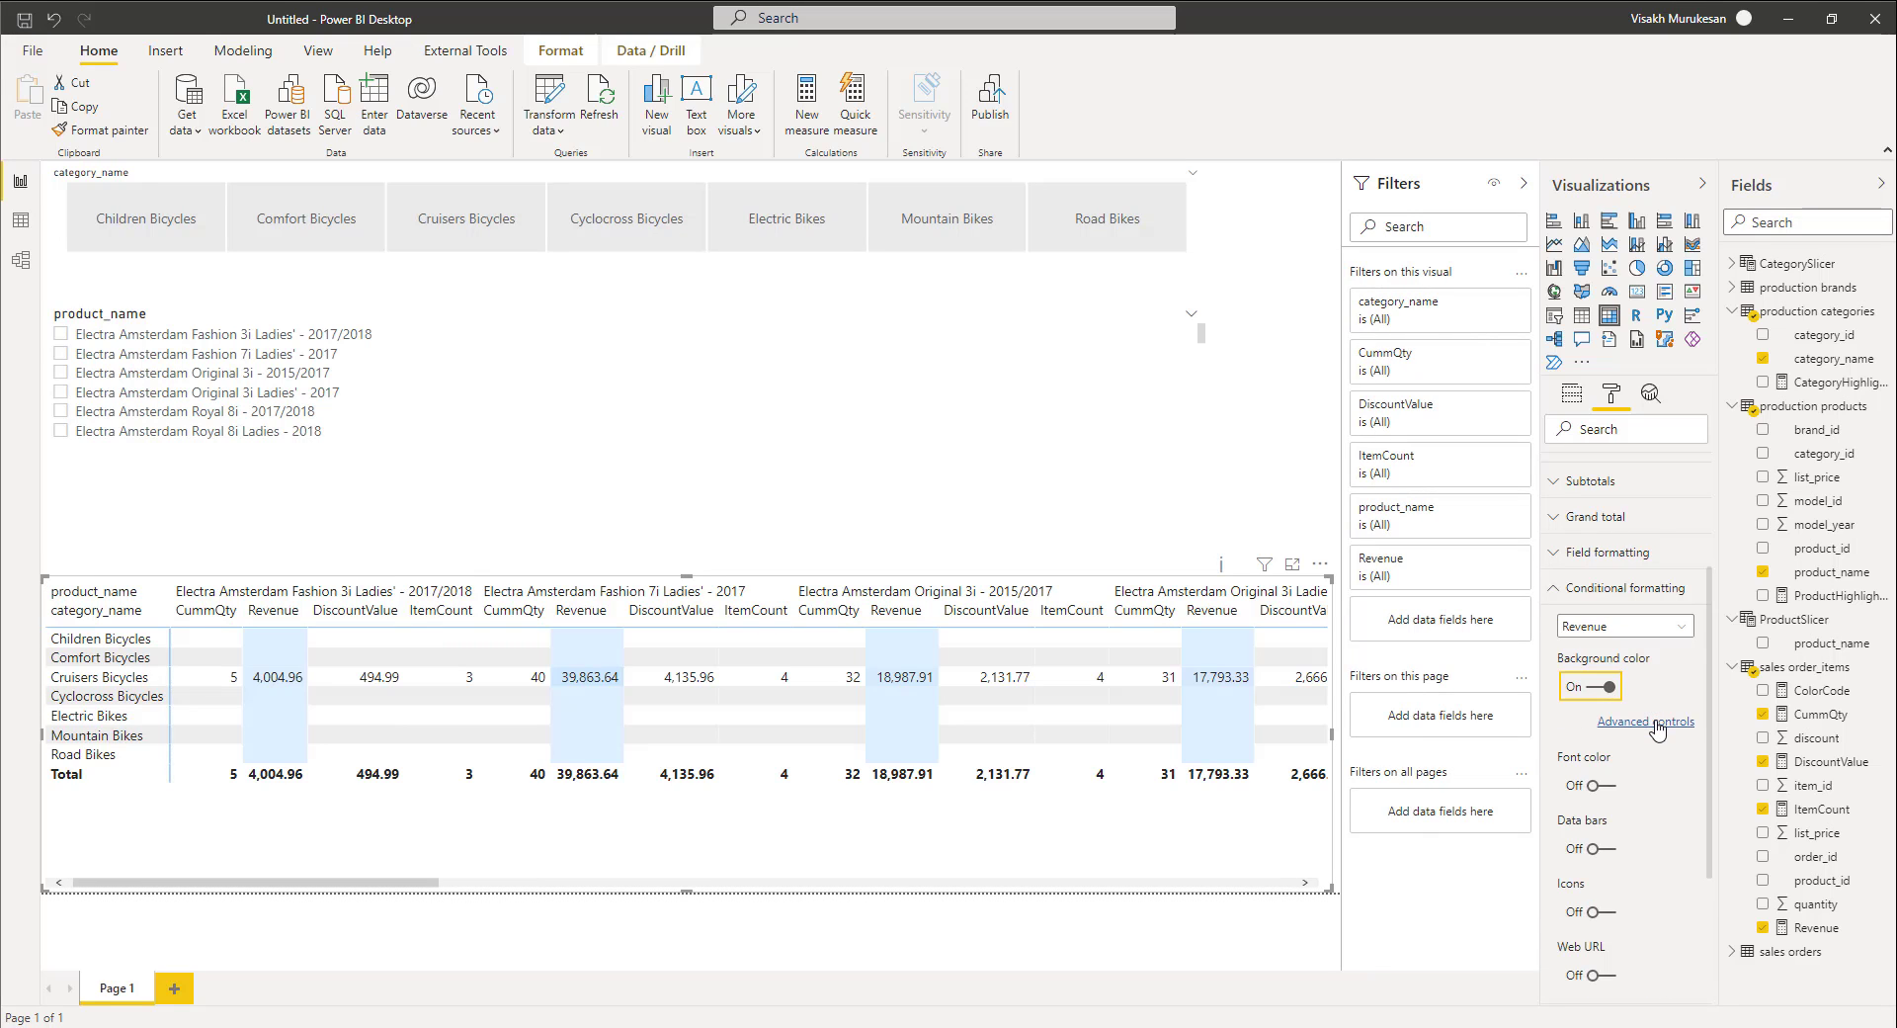
Format the Revenue background color by field value based on the ColorCode measure, applied to values and totals
{"action": "left_click", "coordinate": [1645, 722]}
{"action": "left_click", "coordinate": [763, 318]}
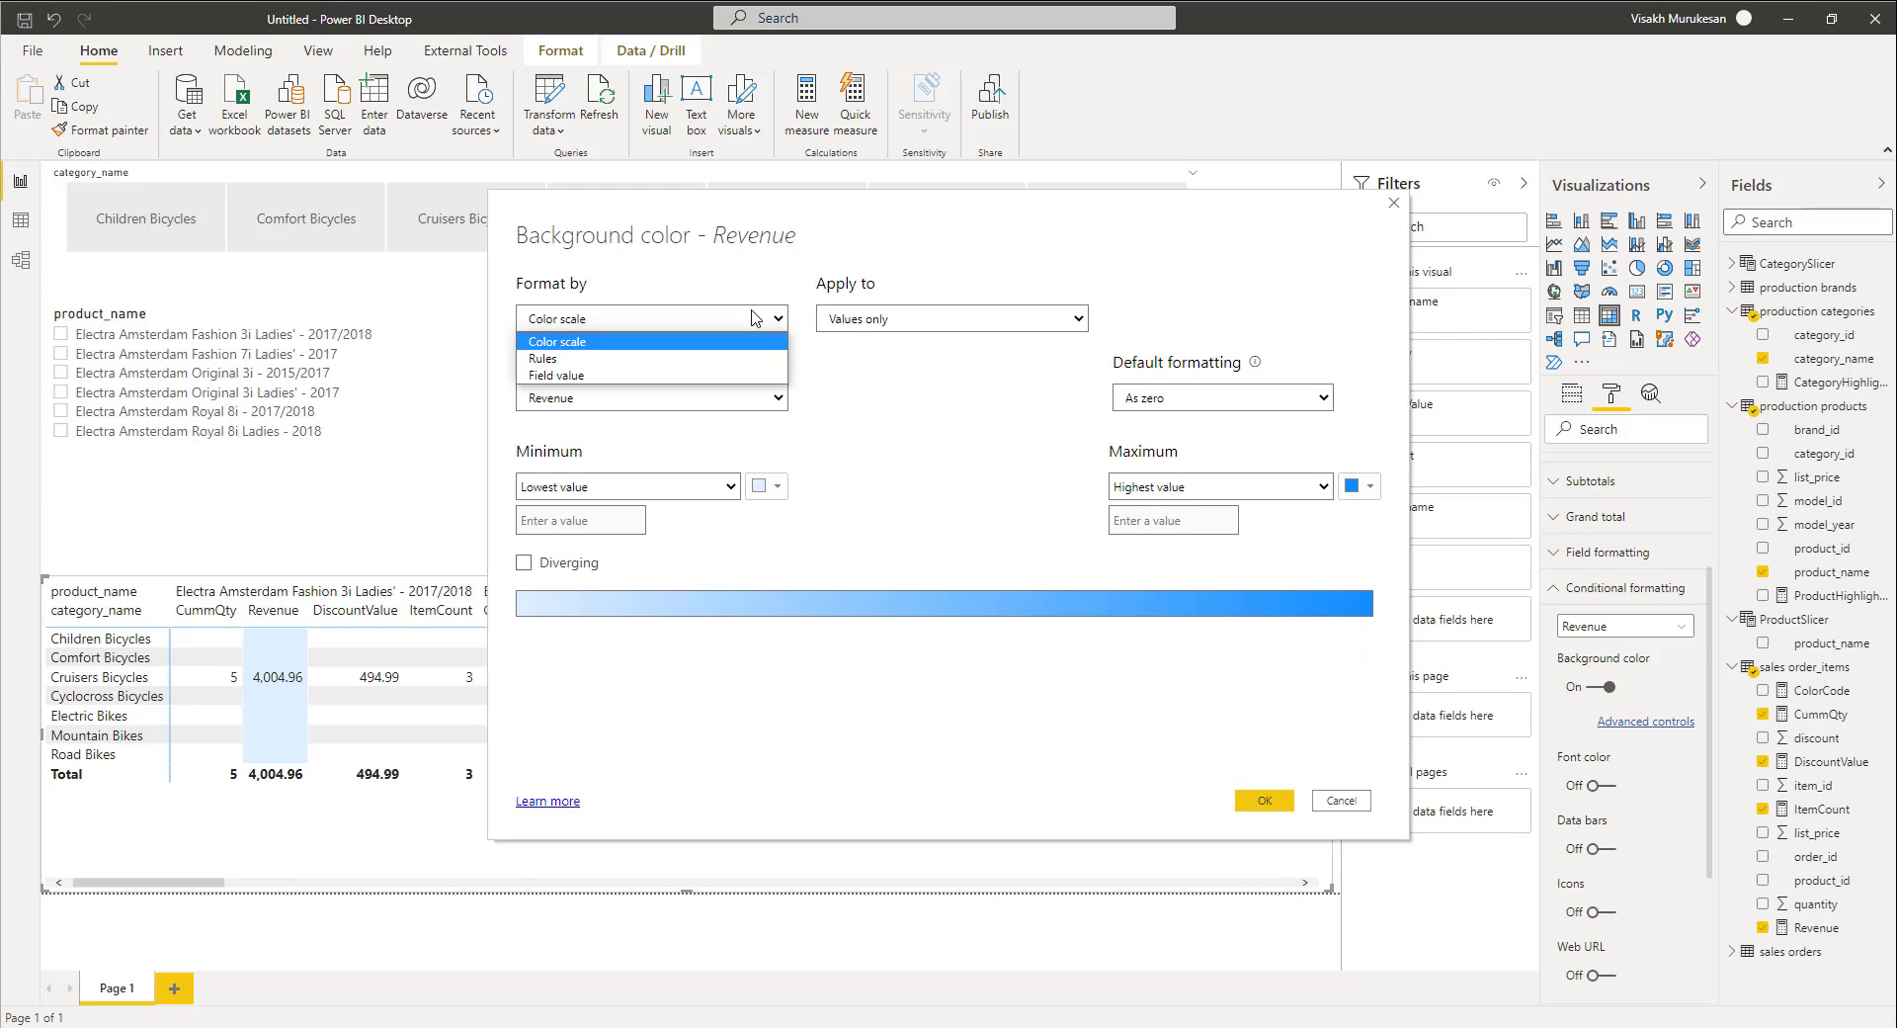
{"action": "left_click", "coordinate": [626, 375]}
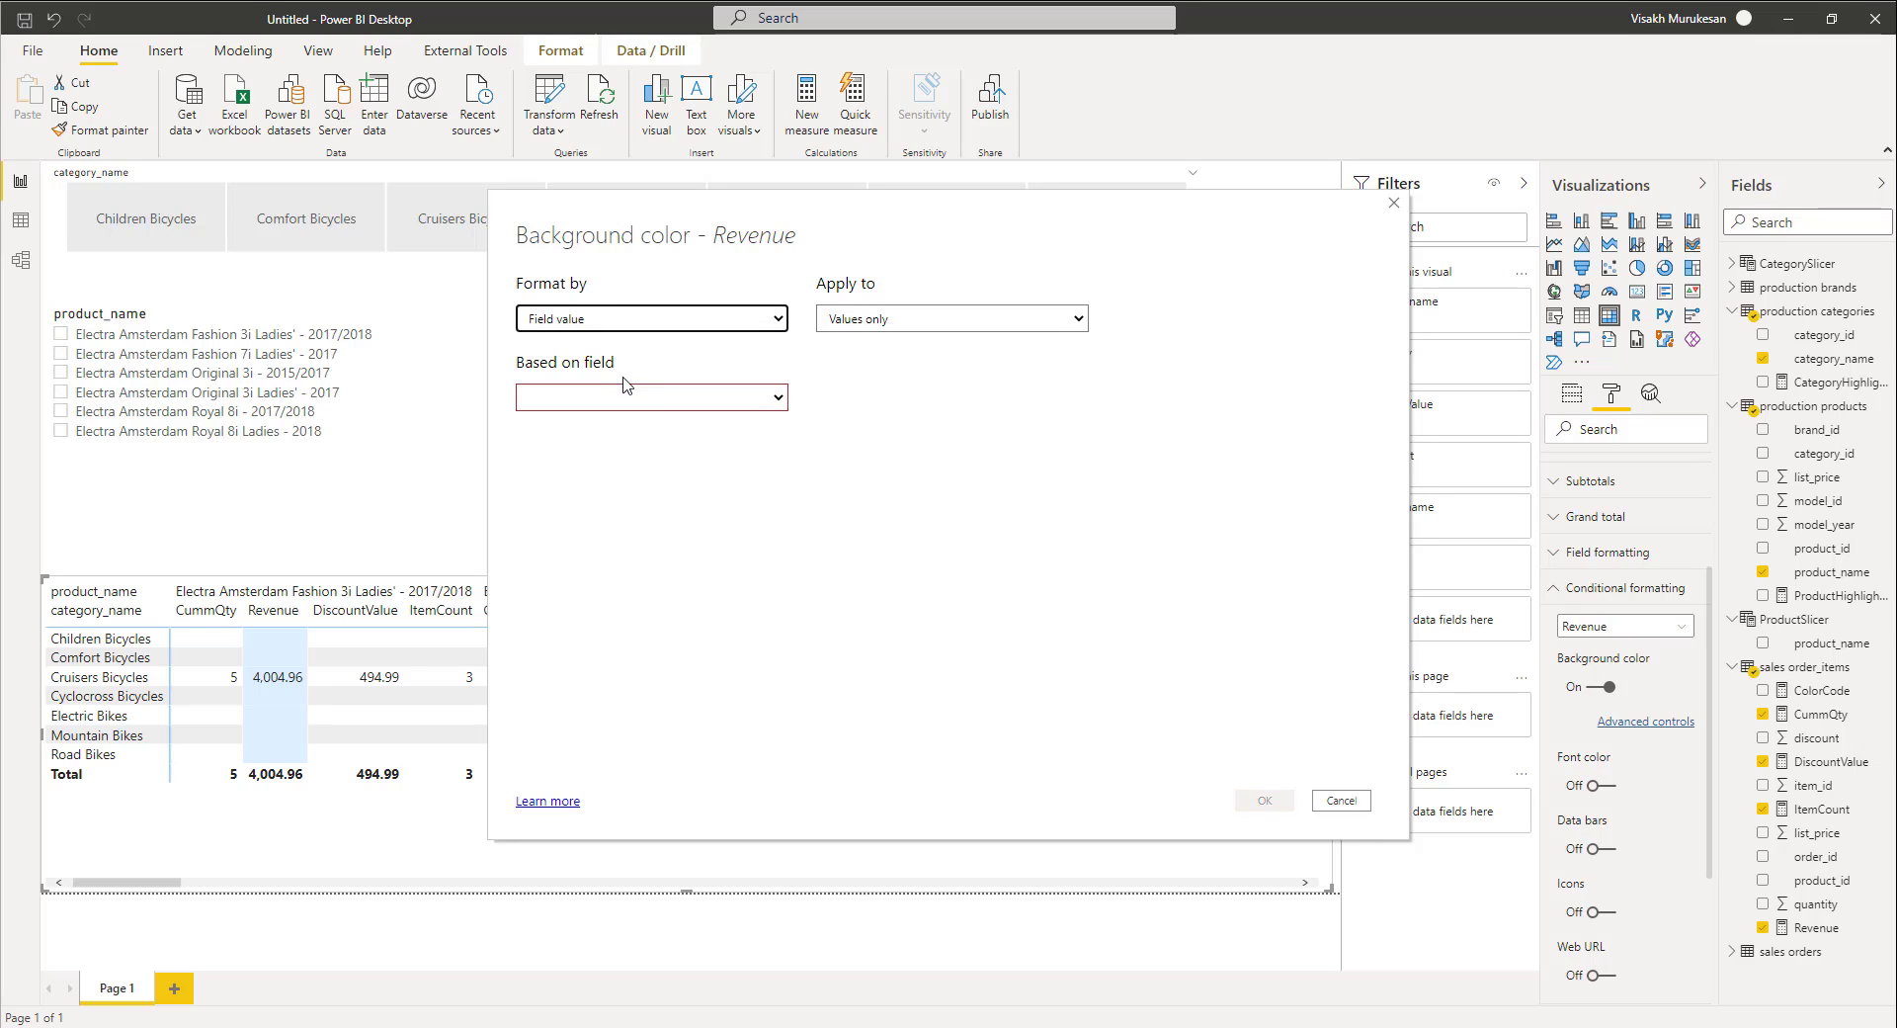
{"action": "left_click", "coordinate": [700, 397]}
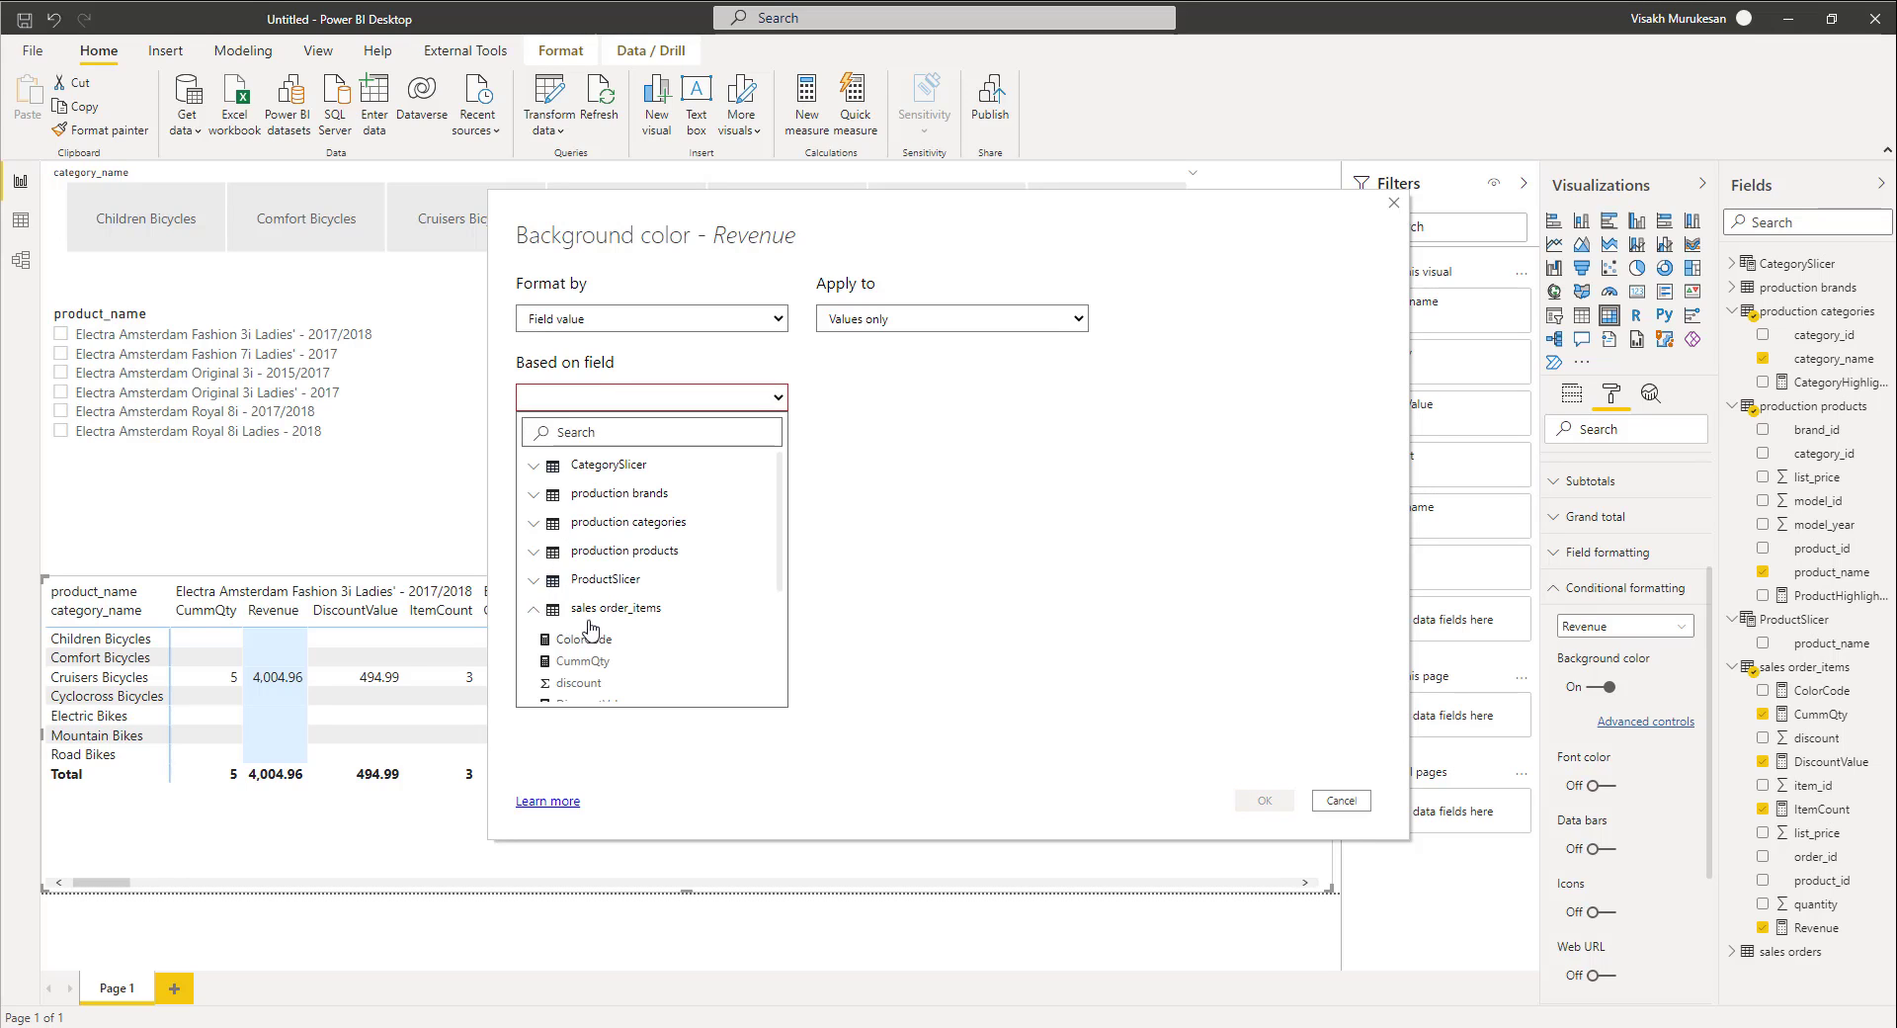
{"action": "left_click", "coordinate": [603, 639]}
{"action": "left_click", "coordinate": [895, 322]}
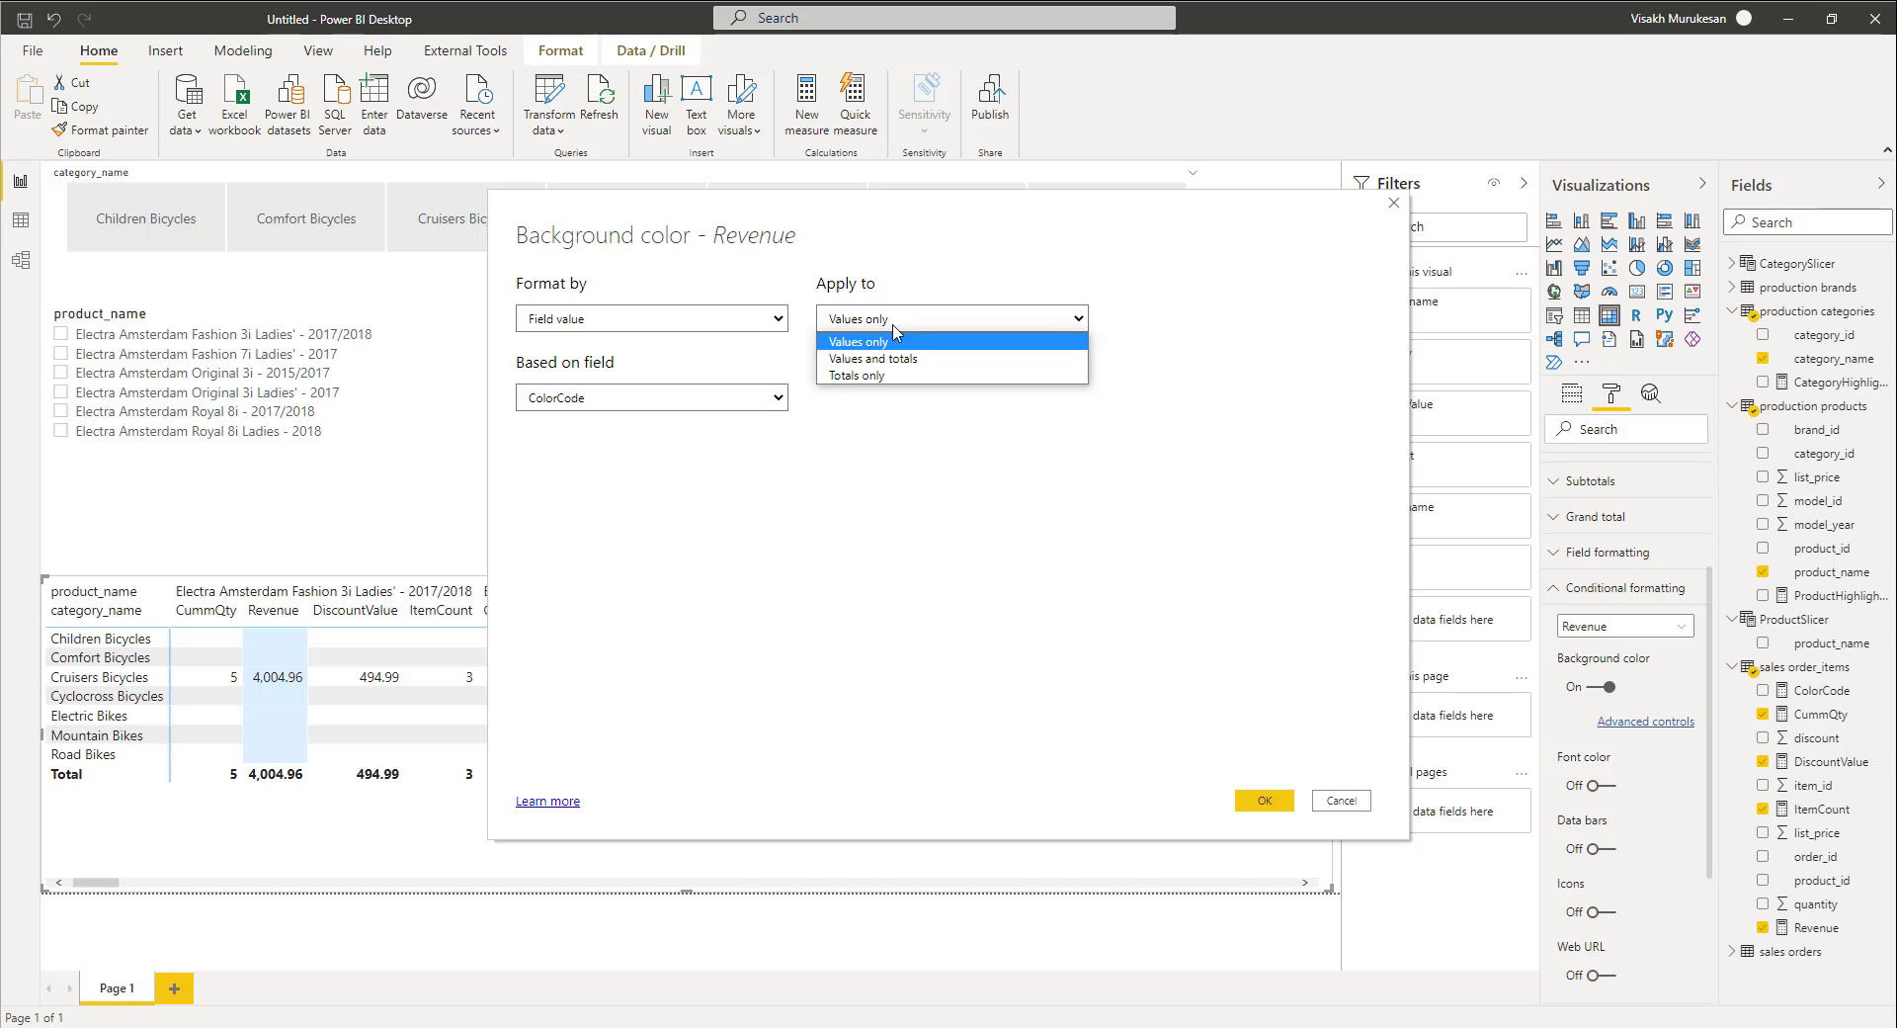
{"action": "left_click", "coordinate": [897, 359]}
{"action": "left_click", "coordinate": [1264, 799]}
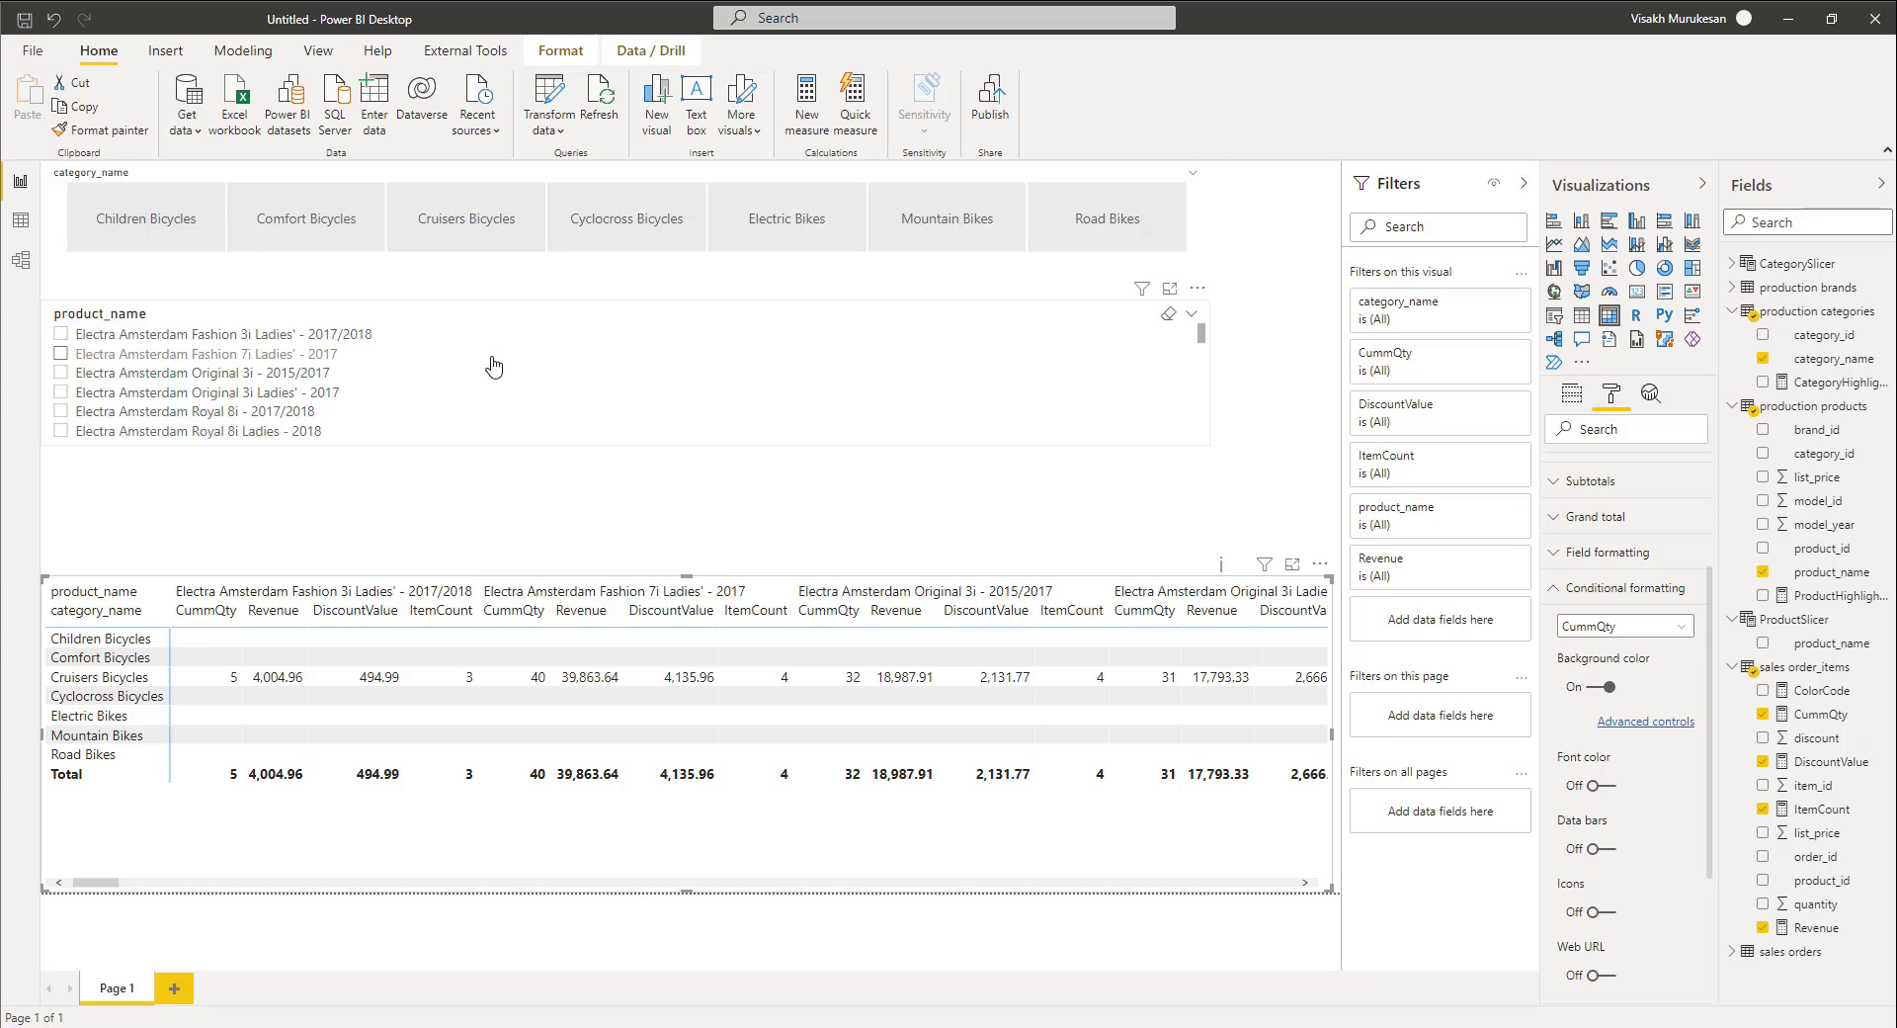
Select Children Bicycles in the category slicer and inspect the highlighting of its row across the matrix's product columns
{"action": "left_click", "coordinate": [153, 238]}
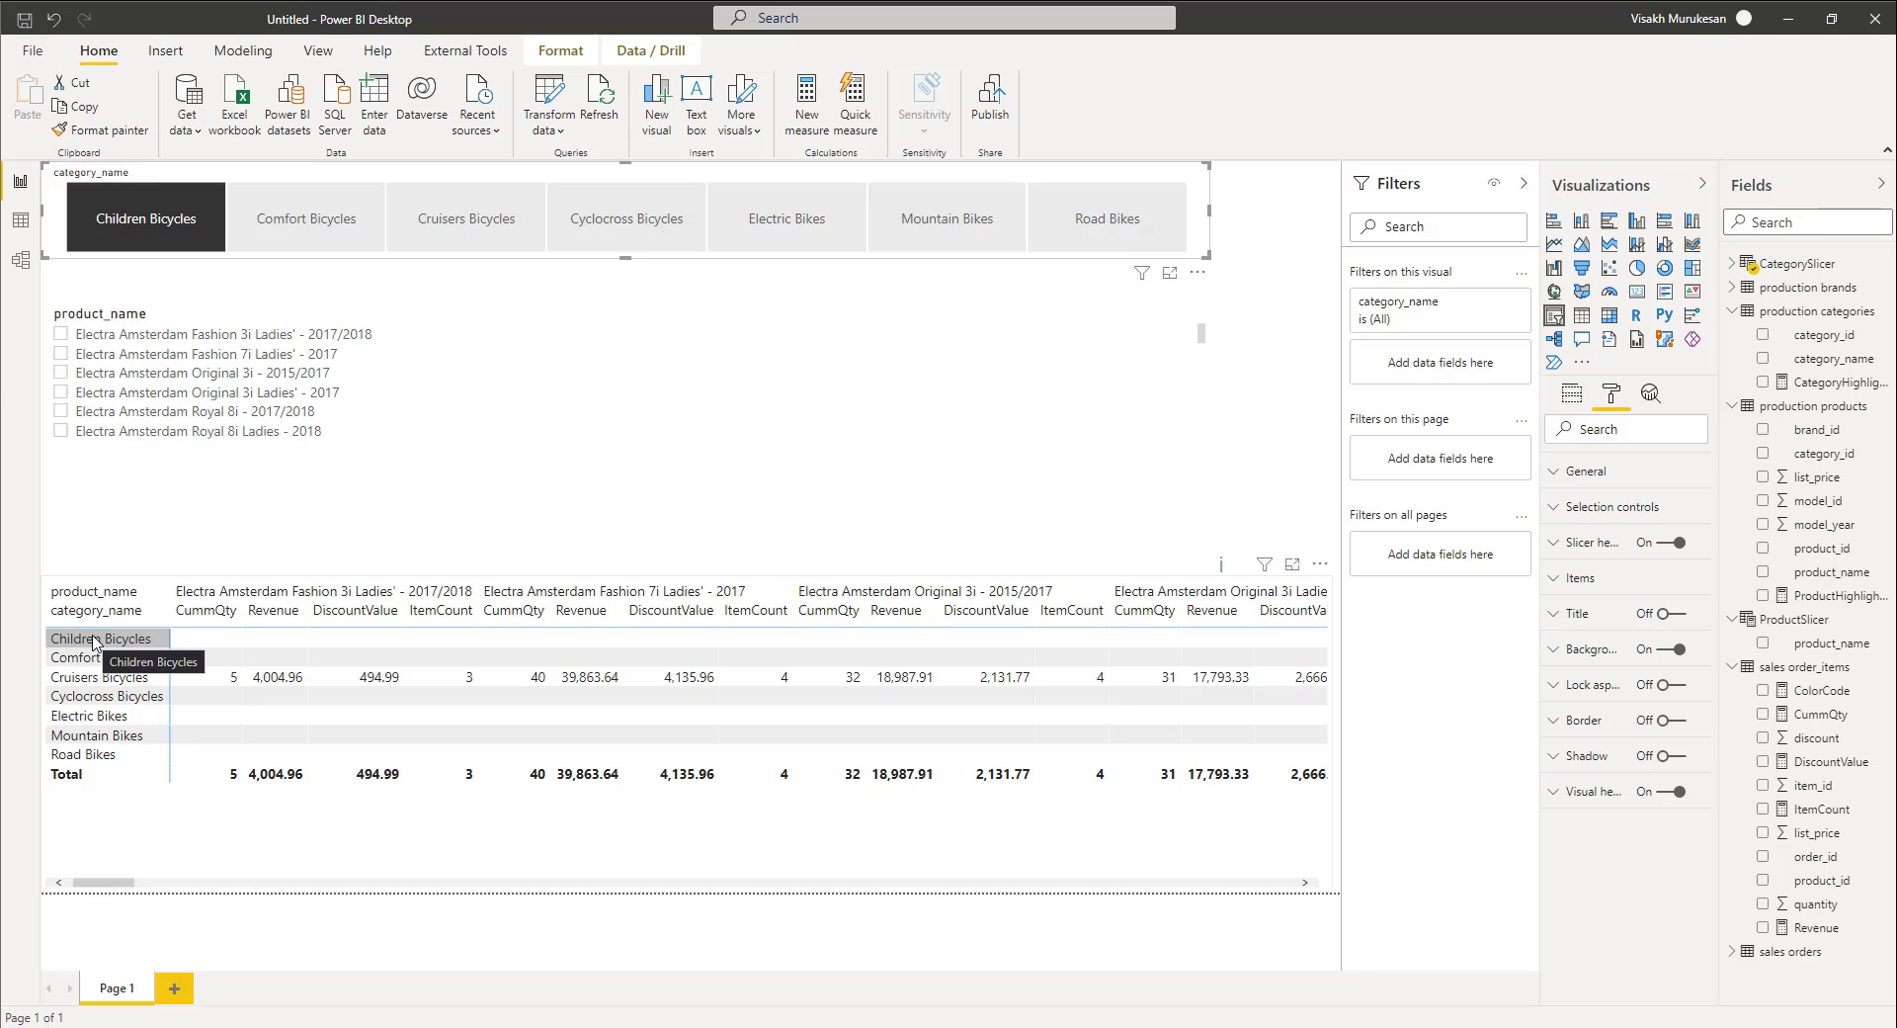
{"action": "left_click_drag", "start_coordinate": [119, 884], "coordinate": [191, 897]}
{"action": "left_click", "coordinate": [610, 640]}
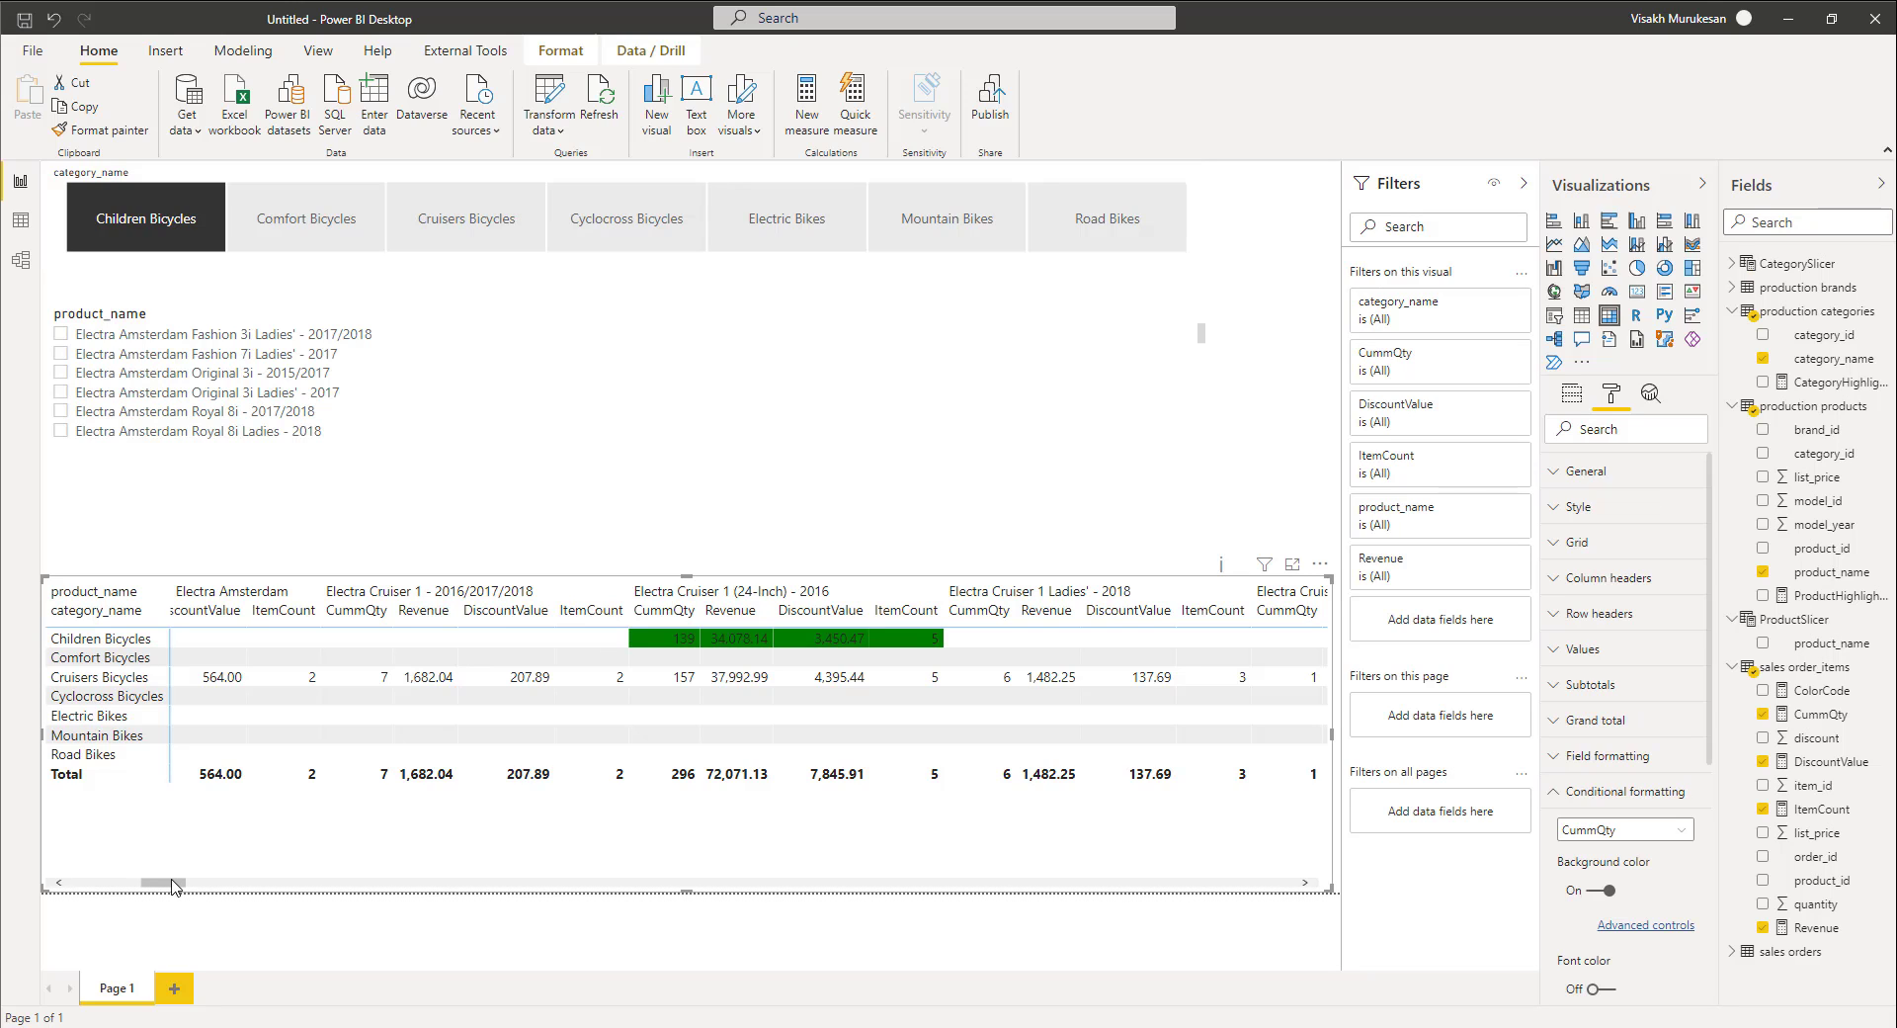
{"action": "left_click_drag", "start_coordinate": [173, 885], "coordinate": [232, 888]}
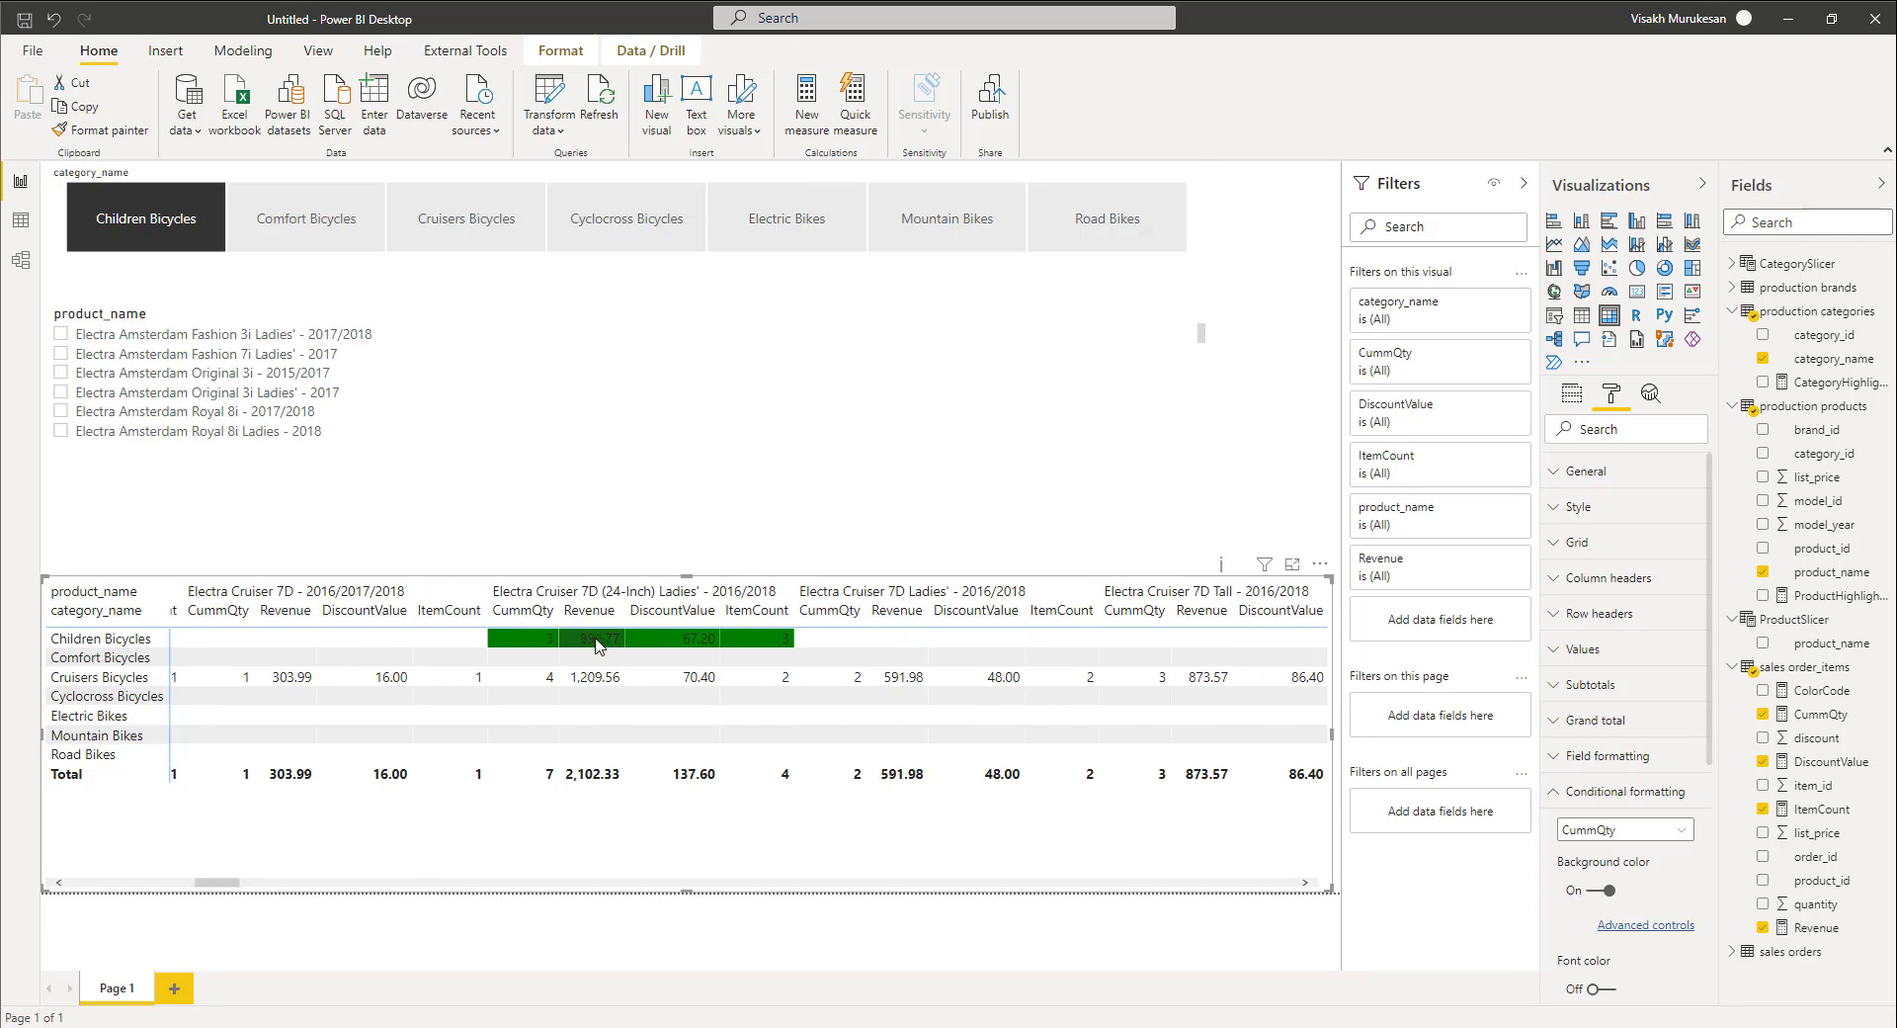
{"action": "left_click_drag", "start_coordinate": [219, 885], "coordinate": [178, 895]}
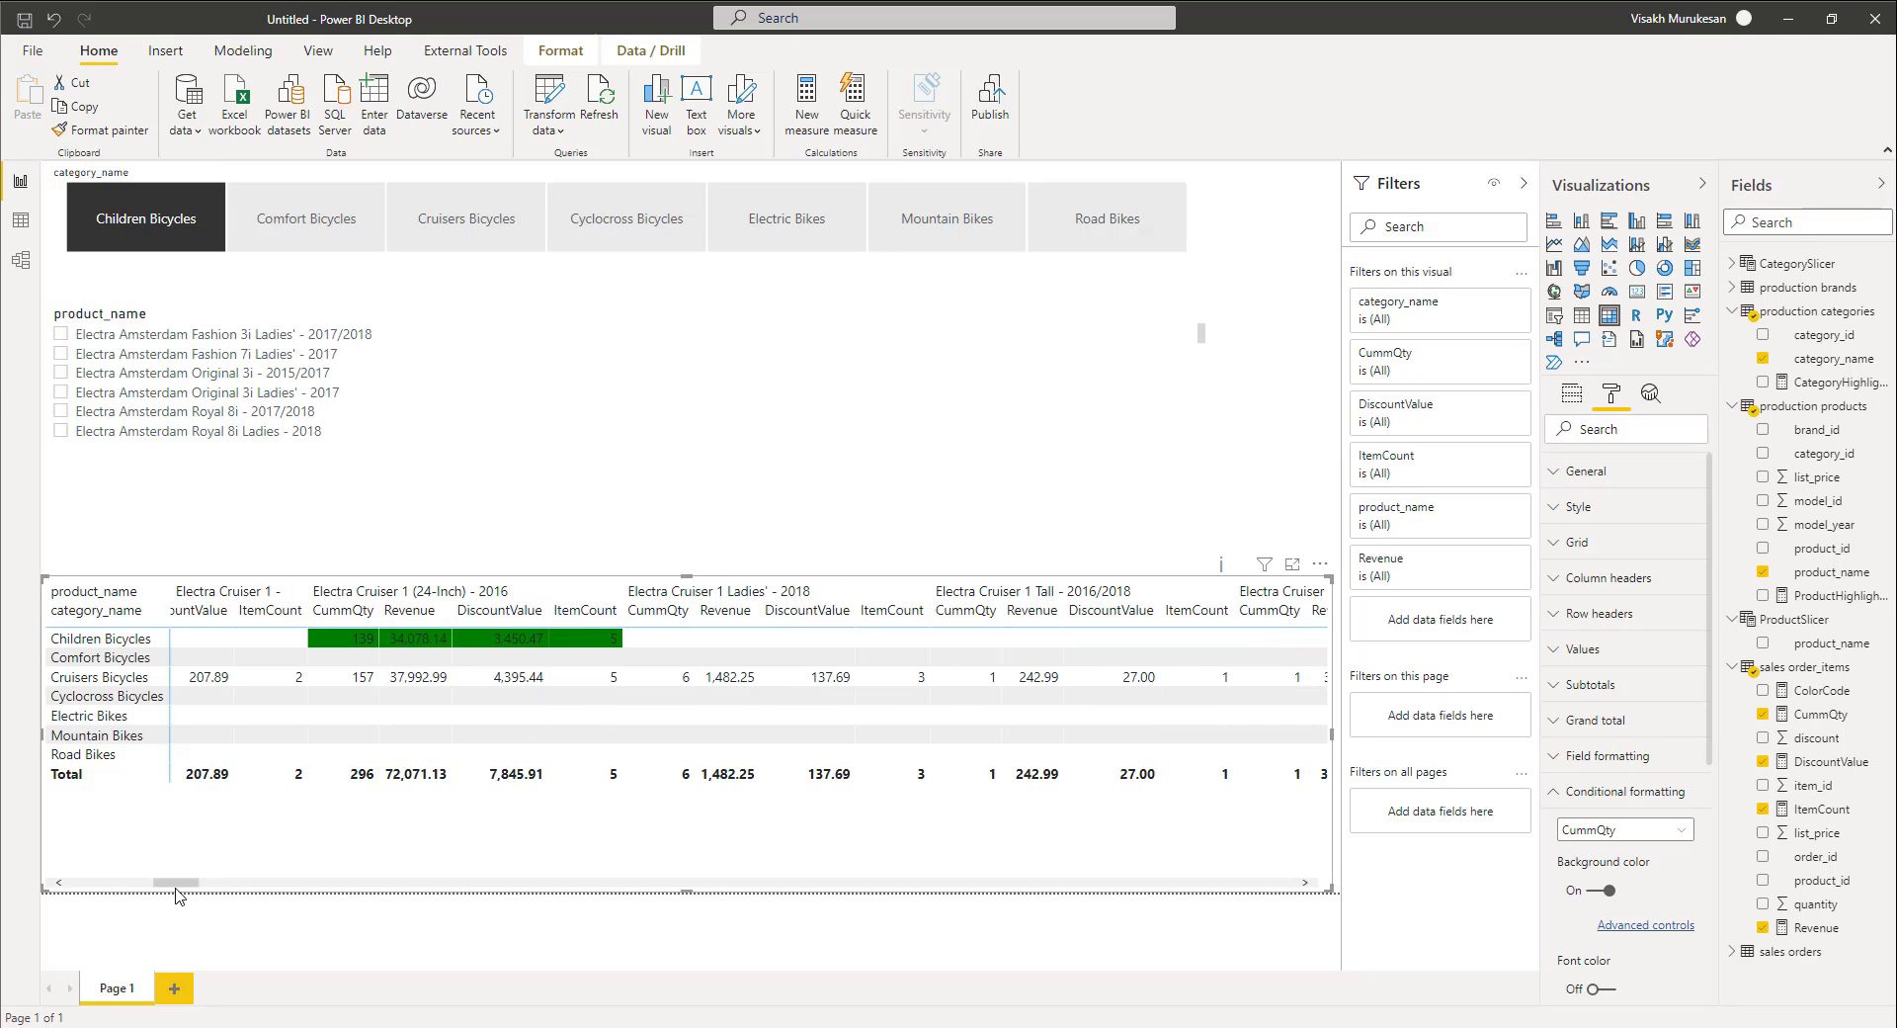
{"action": "left_click", "coordinate": [179, 896]}
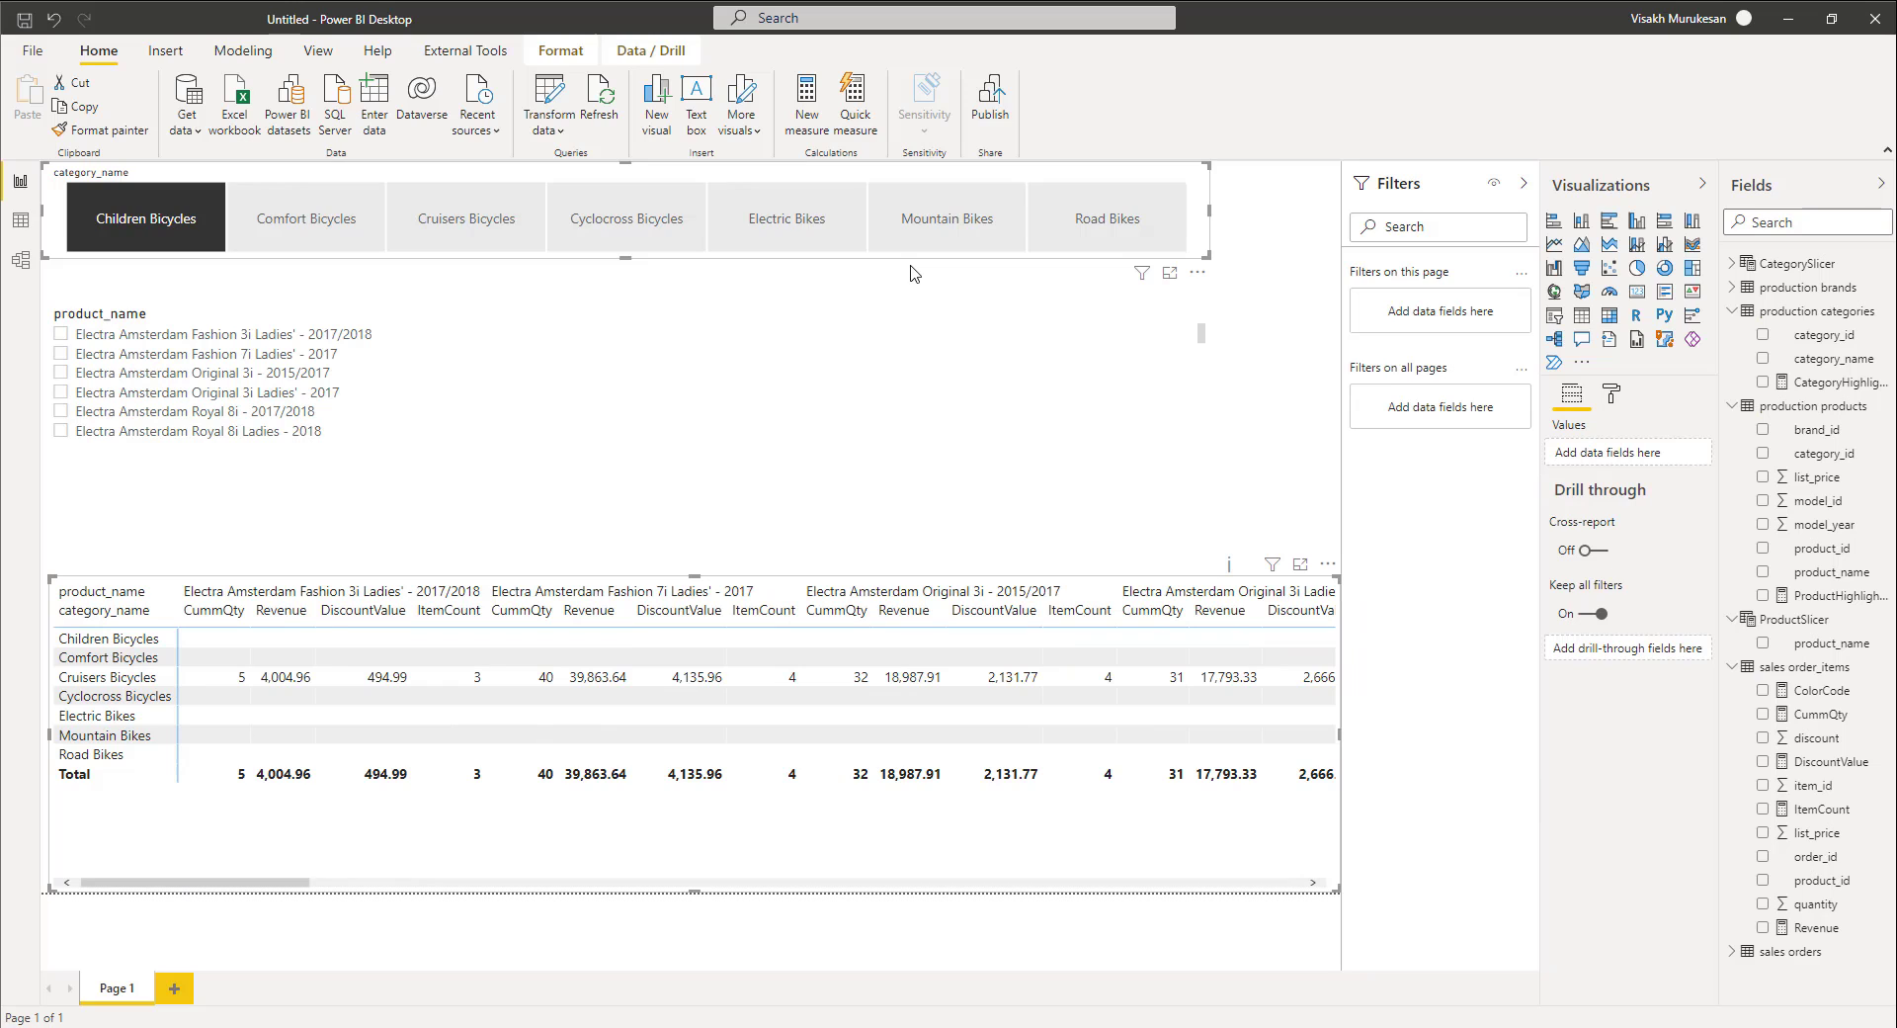
Add Electric Bikes to the category slicer selection and inspect the highlighting of both category rows across the matrix
{"action": "left_click", "coordinate": [835, 208]}
{"action": "left_click", "coordinate": [435, 838]}
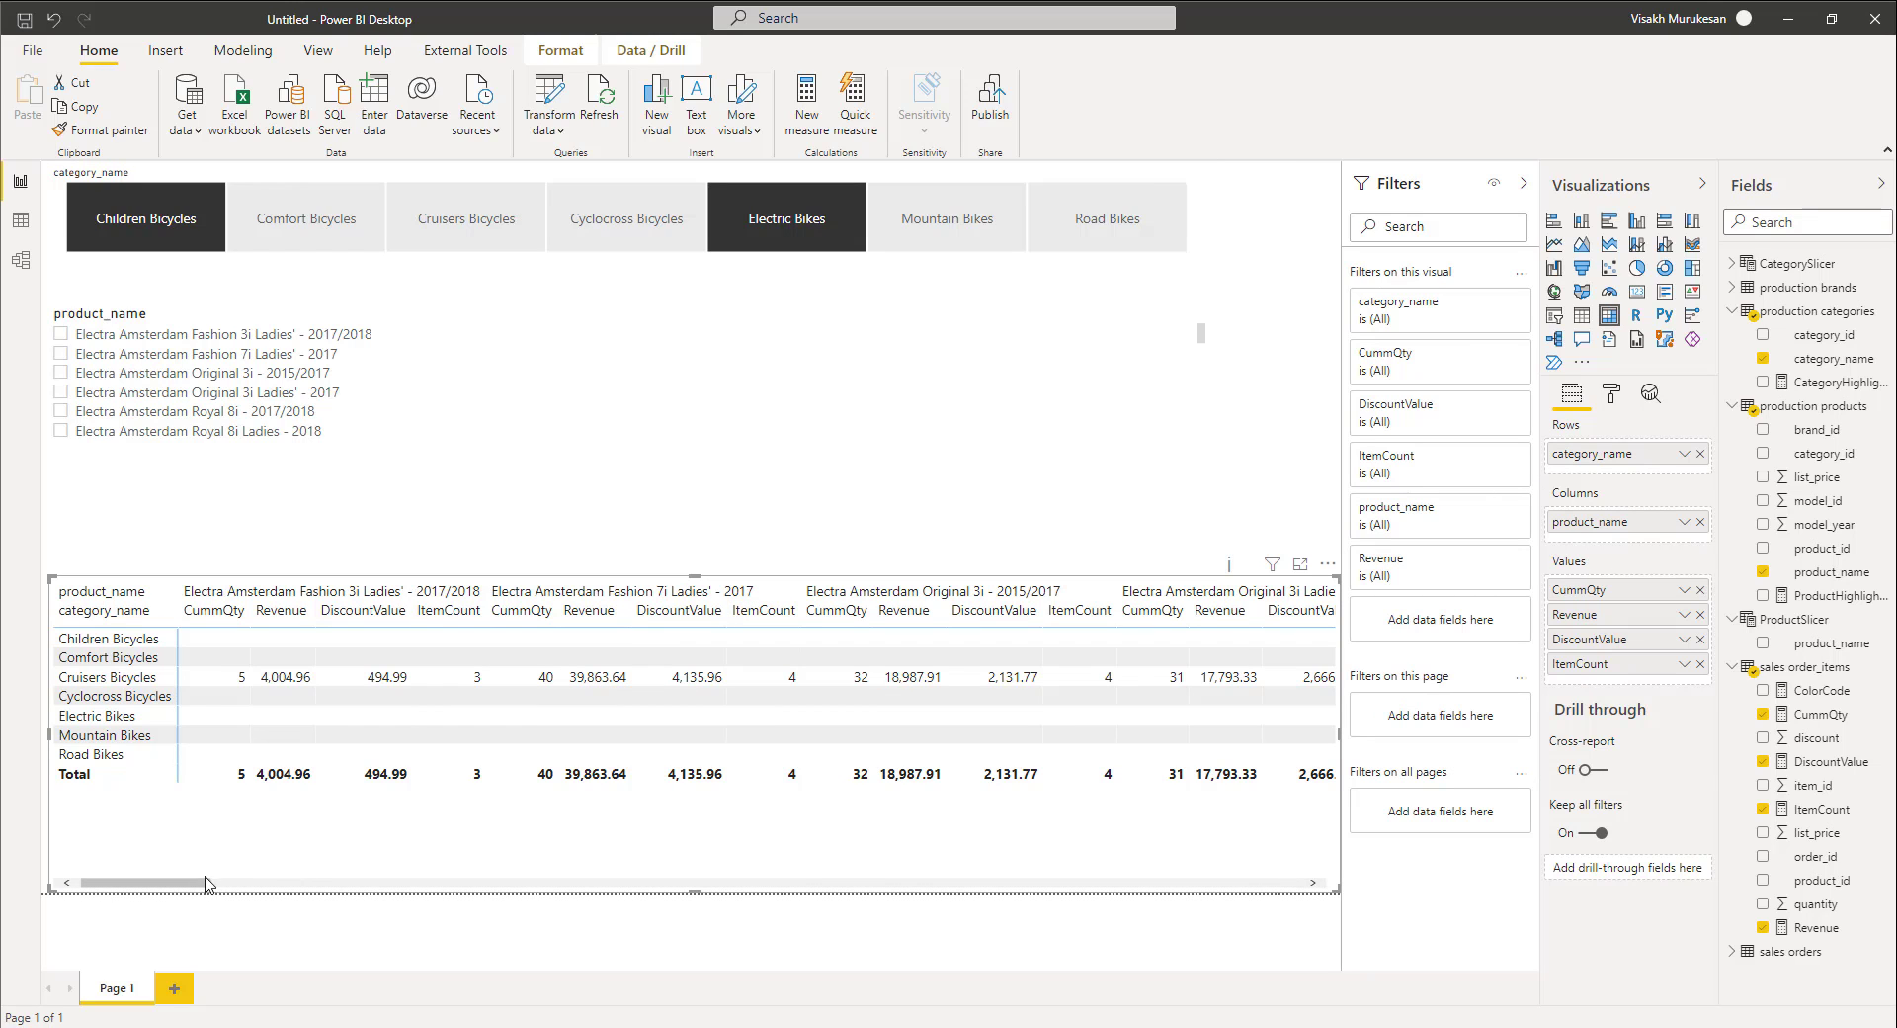
{"action": "left_click_drag", "start_coordinate": [178, 889], "coordinate": [593, 890]}
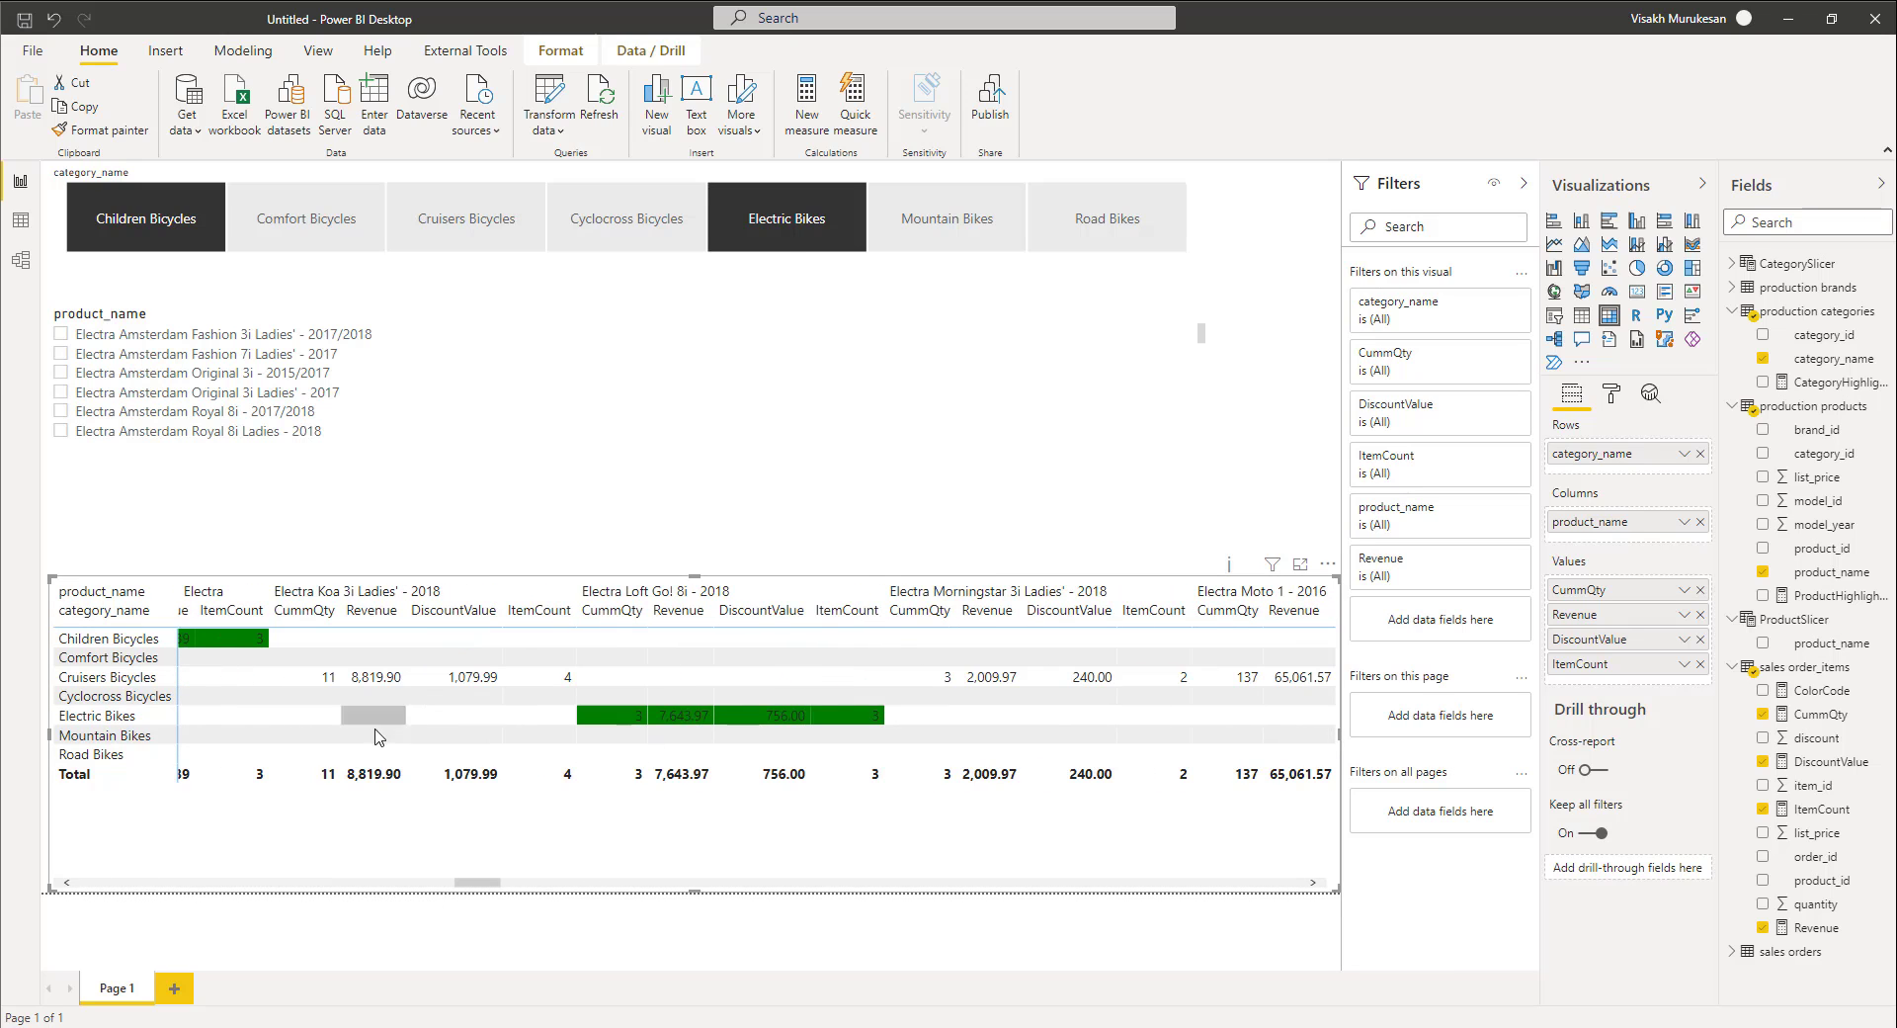
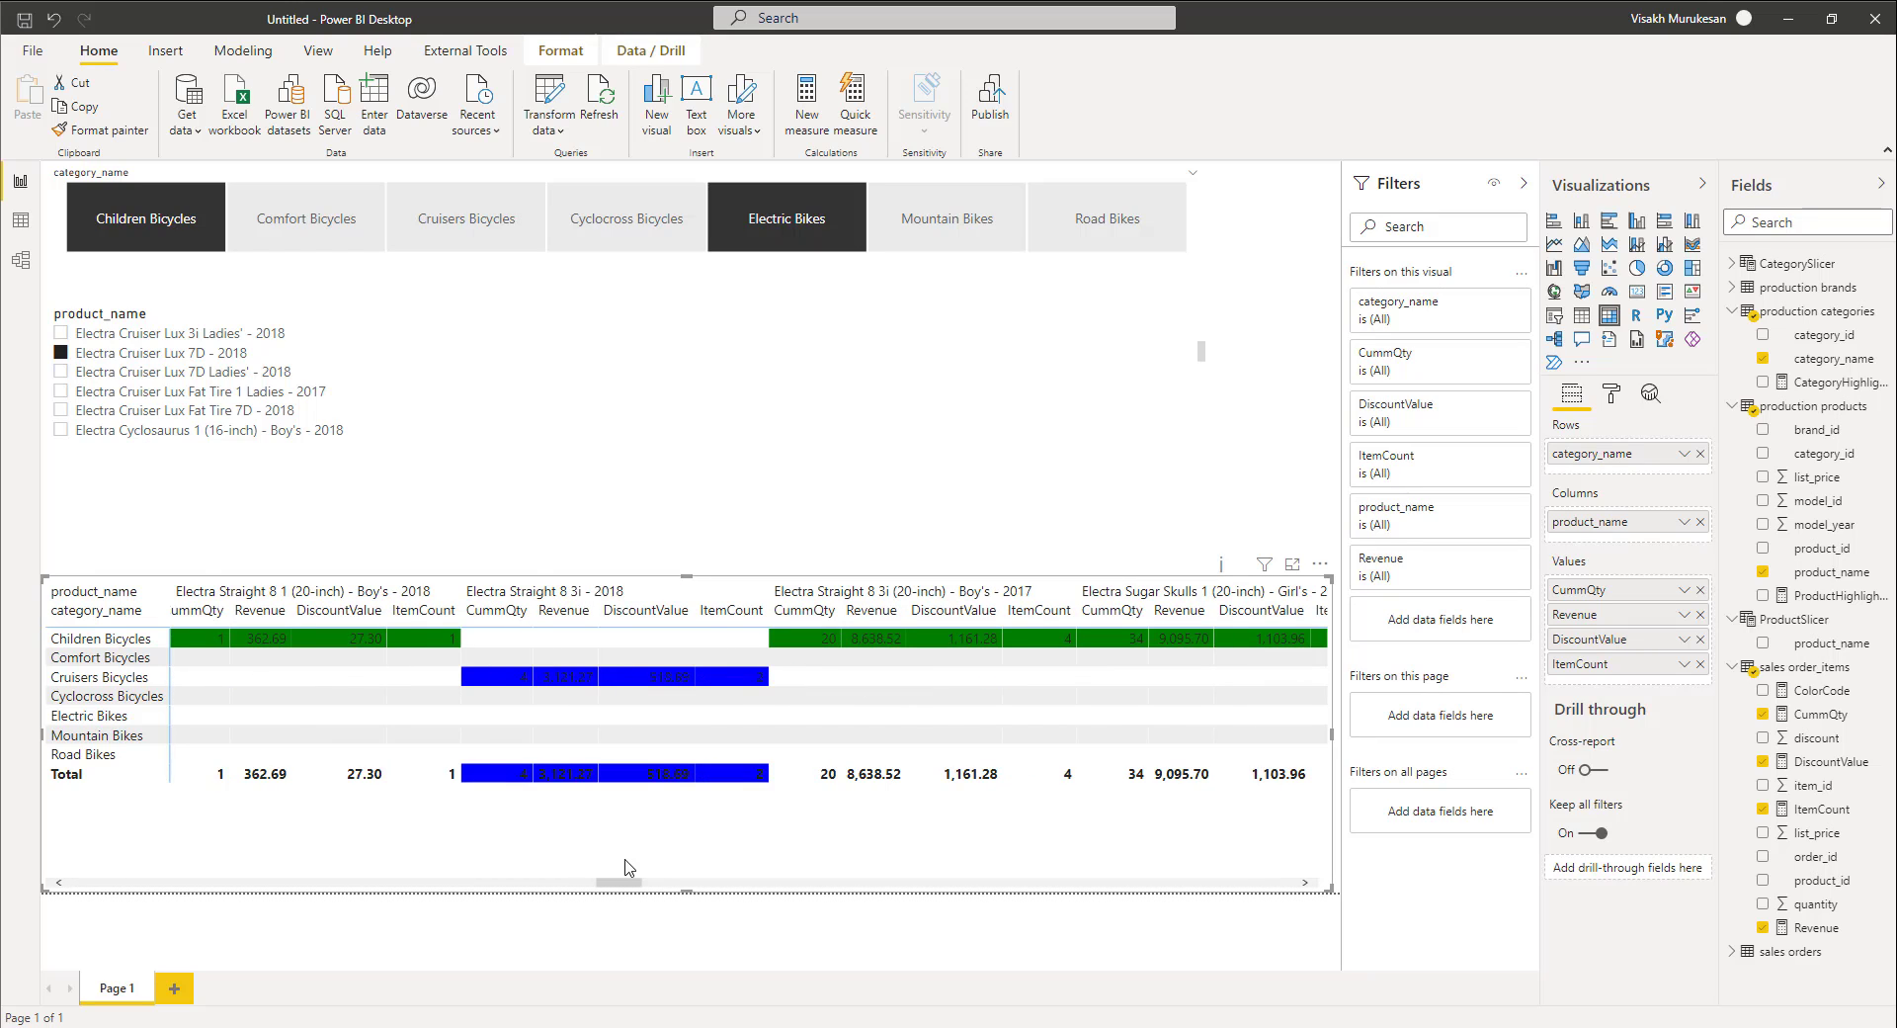
Select Electra Straight 8 1 (20-inch) - Boy's - 2018 and Electra Straight 8 3i (20-inch) - Boy's - 2017 in the product slicer and inspect their matrix columns
{"action": "left_click_drag", "start_coordinate": [626, 882], "coordinate": [621, 889]}
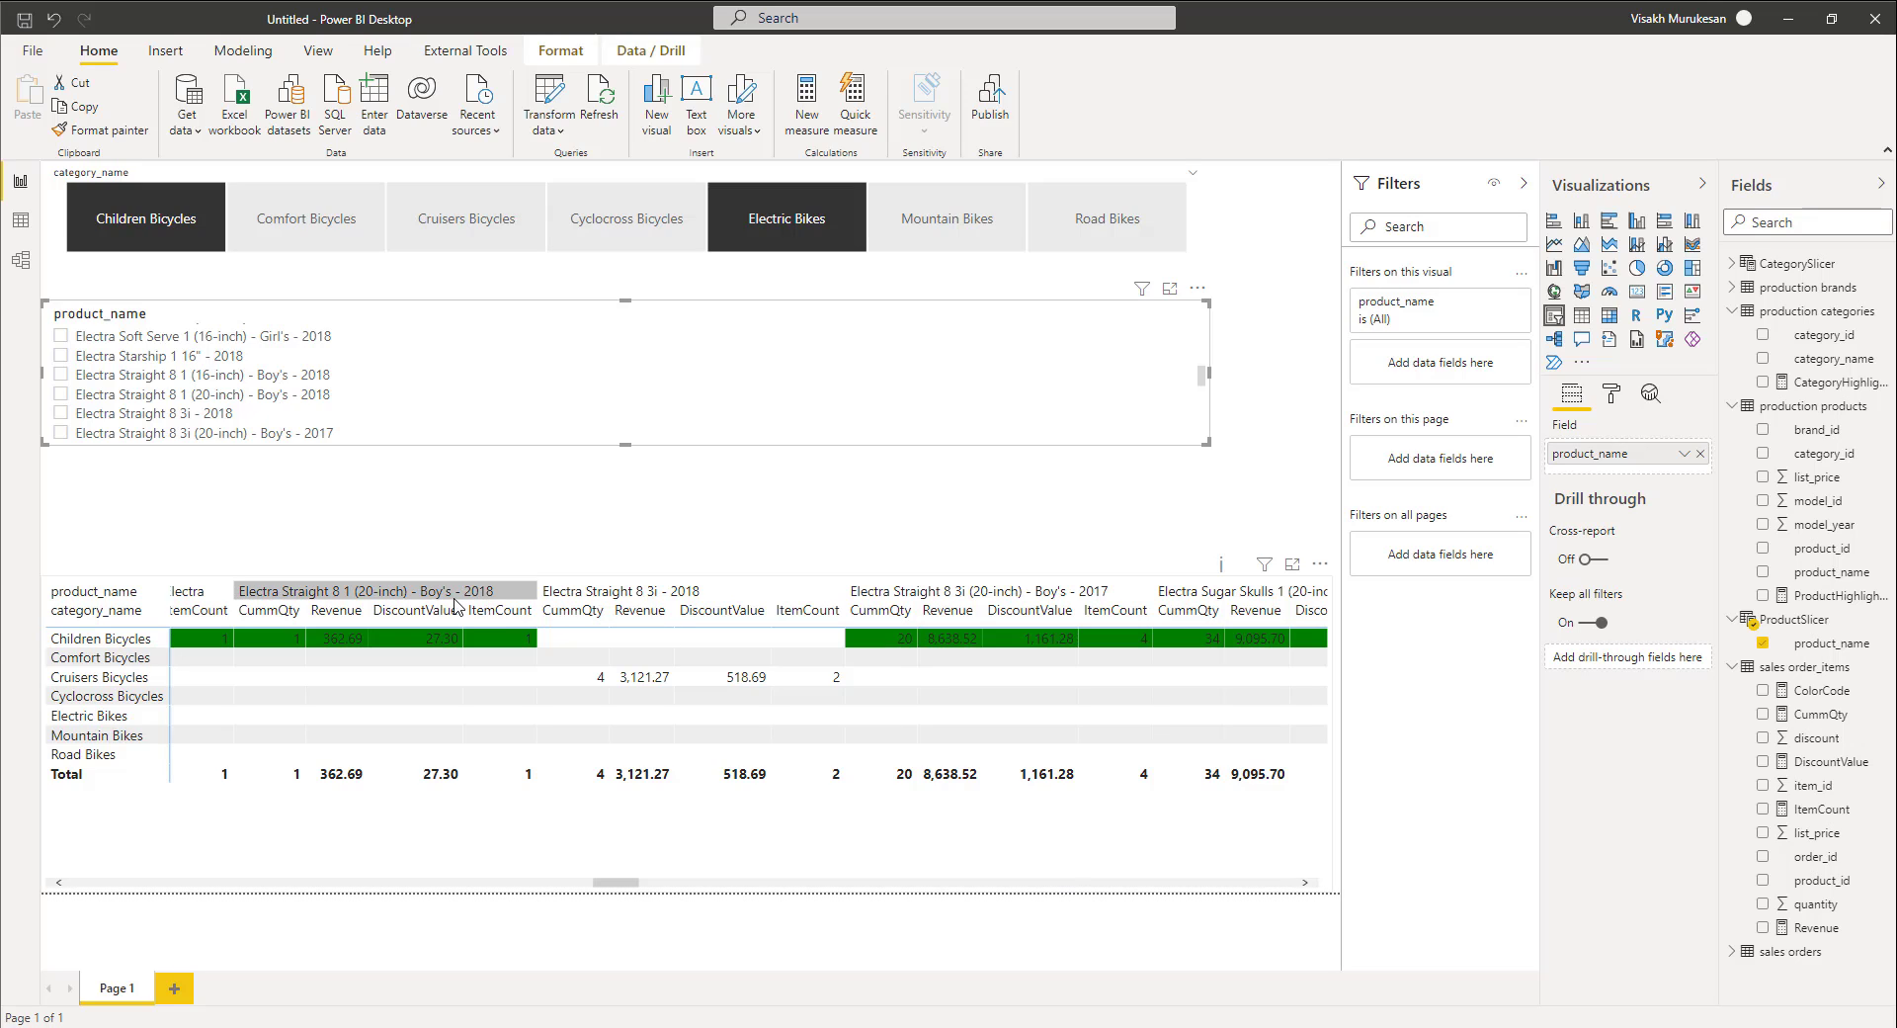
{"action": "left_click", "coordinate": [61, 395]}
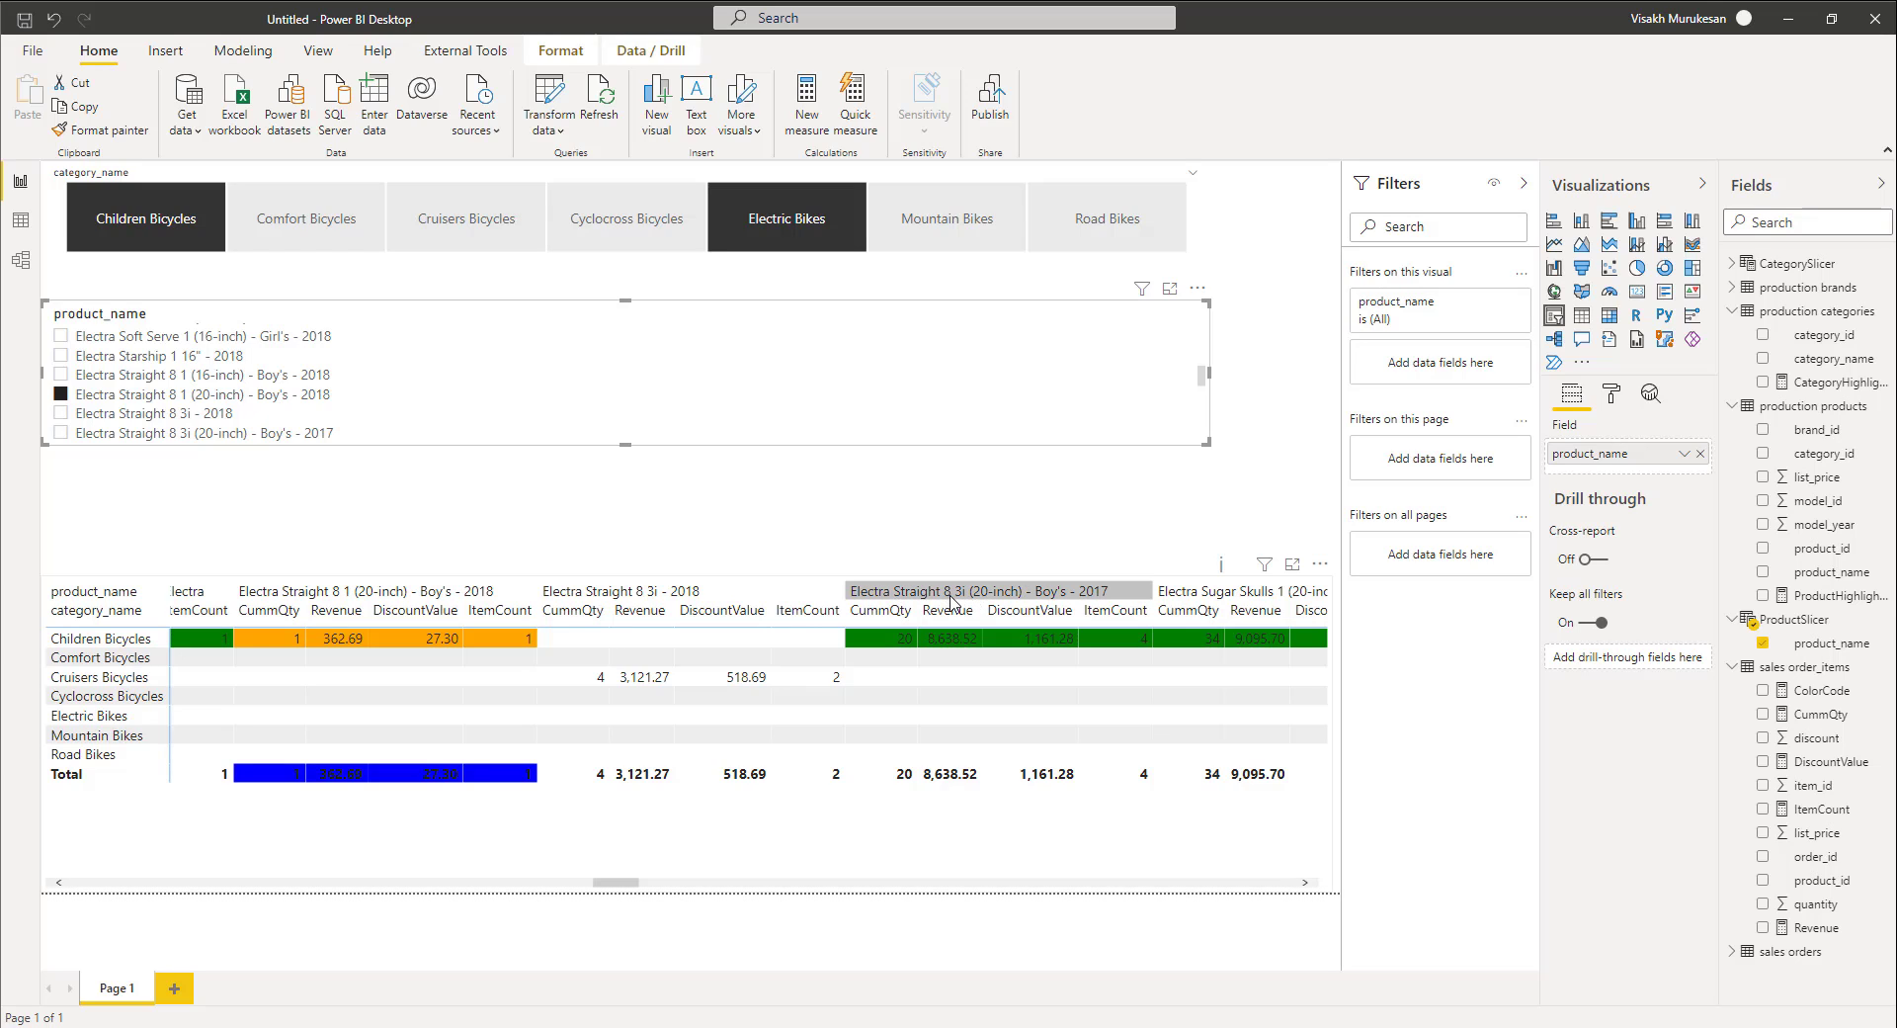
{"action": "left_click", "coordinate": [62, 433]}
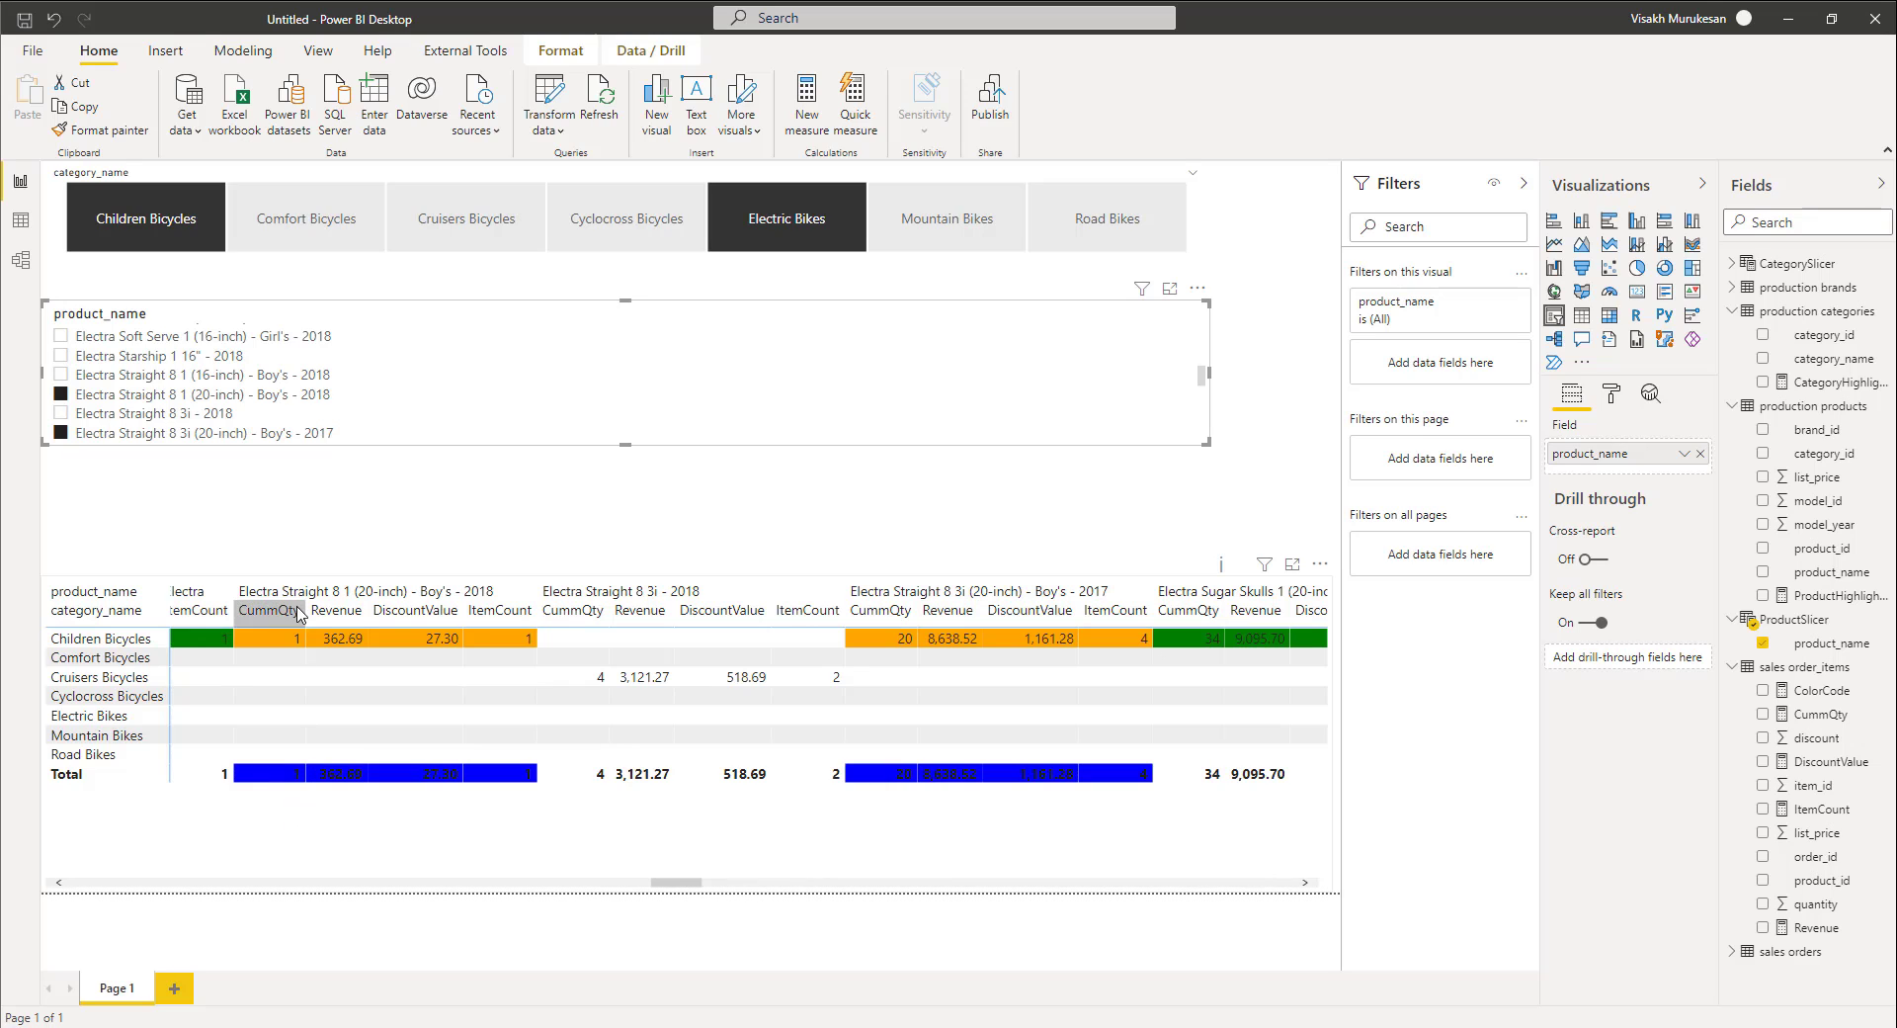
{"action": "mouse_move", "coordinate": [355, 780]}
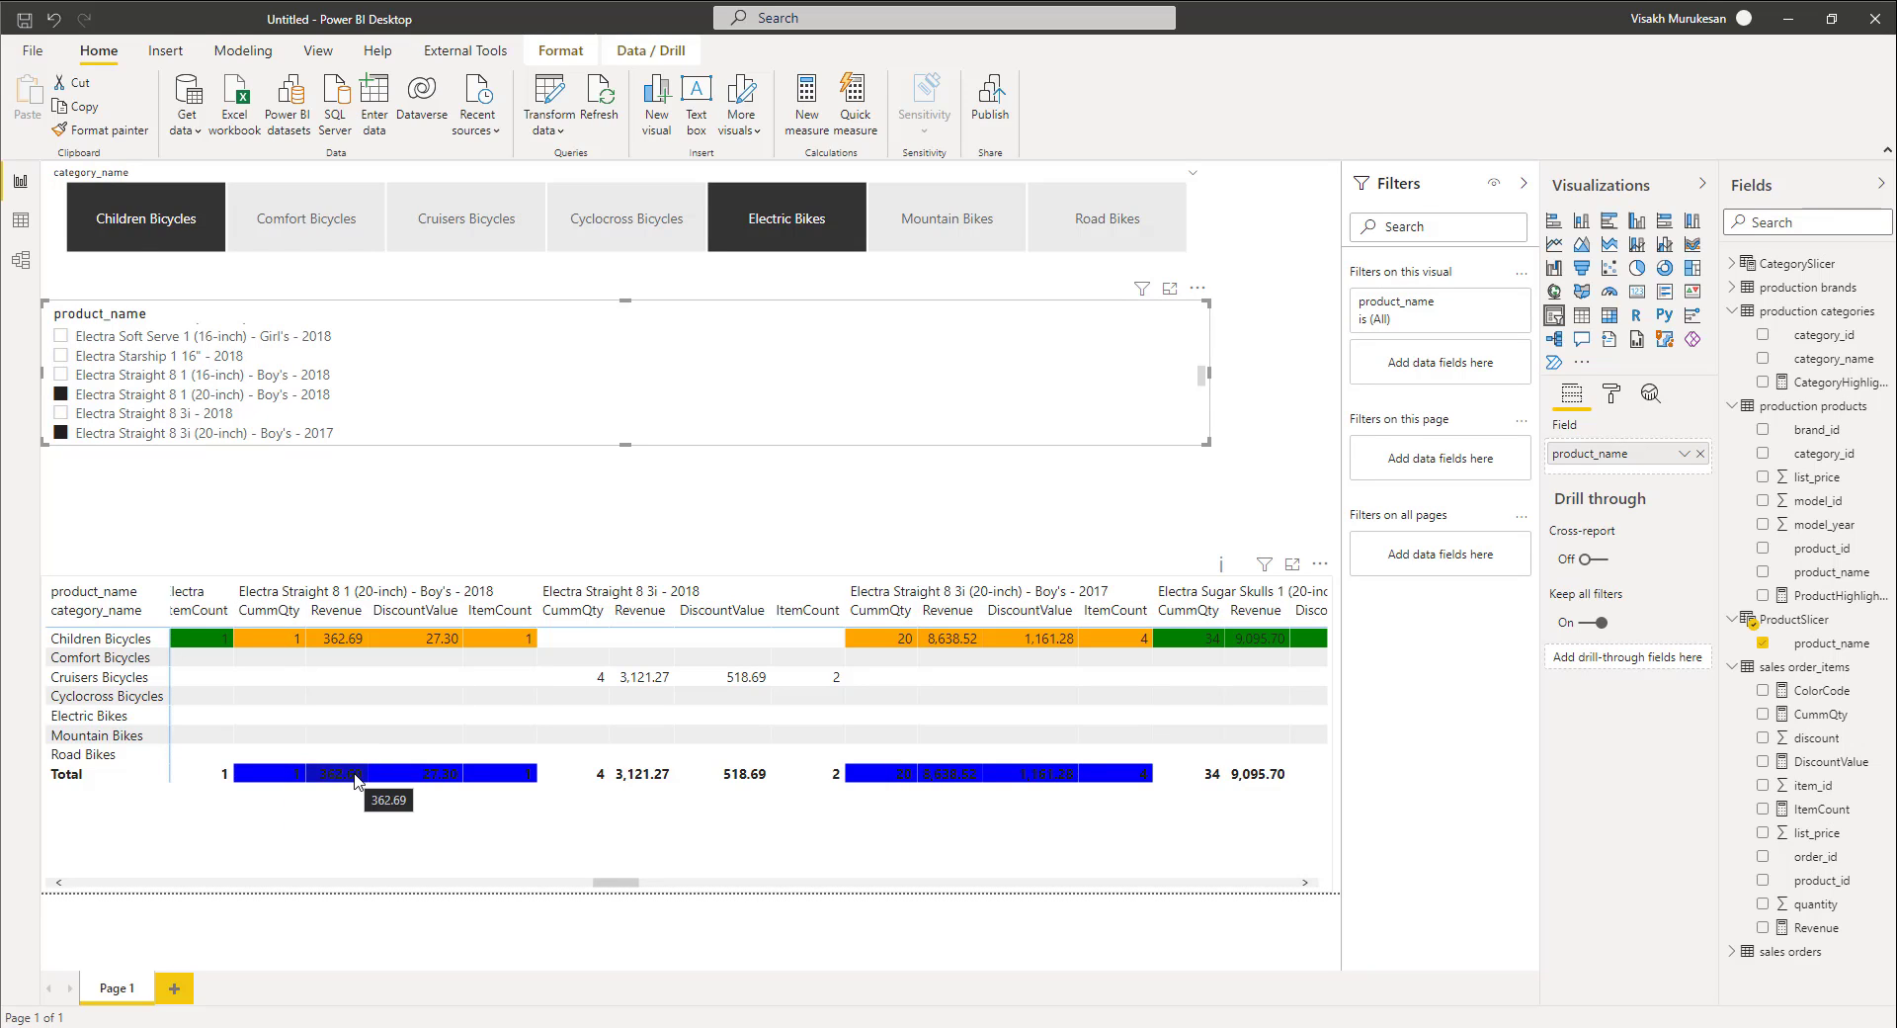